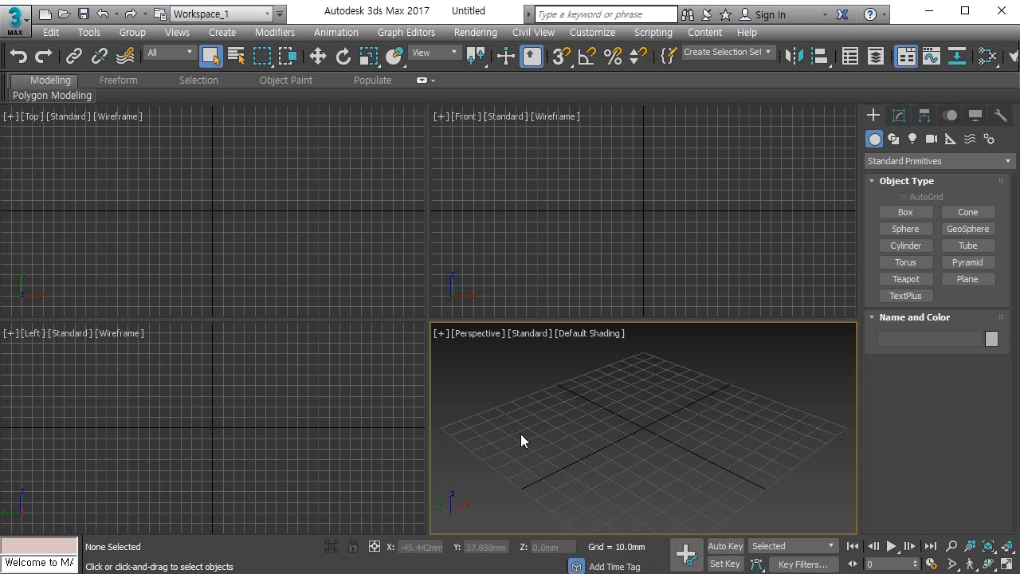
Step: Maximize the Perspective view and create a box about 33 mm long, 33 mm wide and 39 mm high on the grid
key("alt+w")
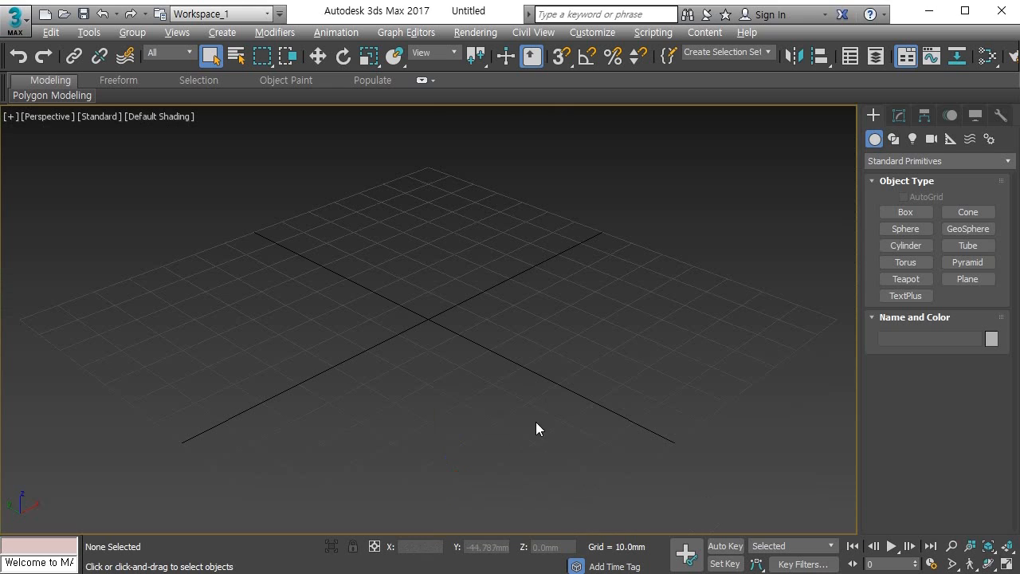
left_click(908, 213)
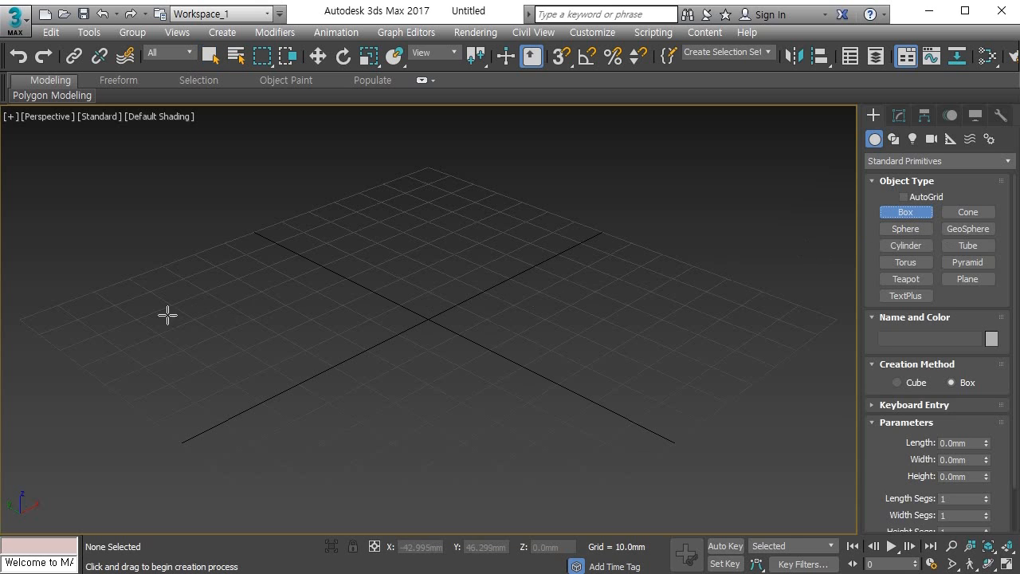
left_click_drag(293, 308, 267, 416)
middle_click_drag(267, 259, 338, 306)
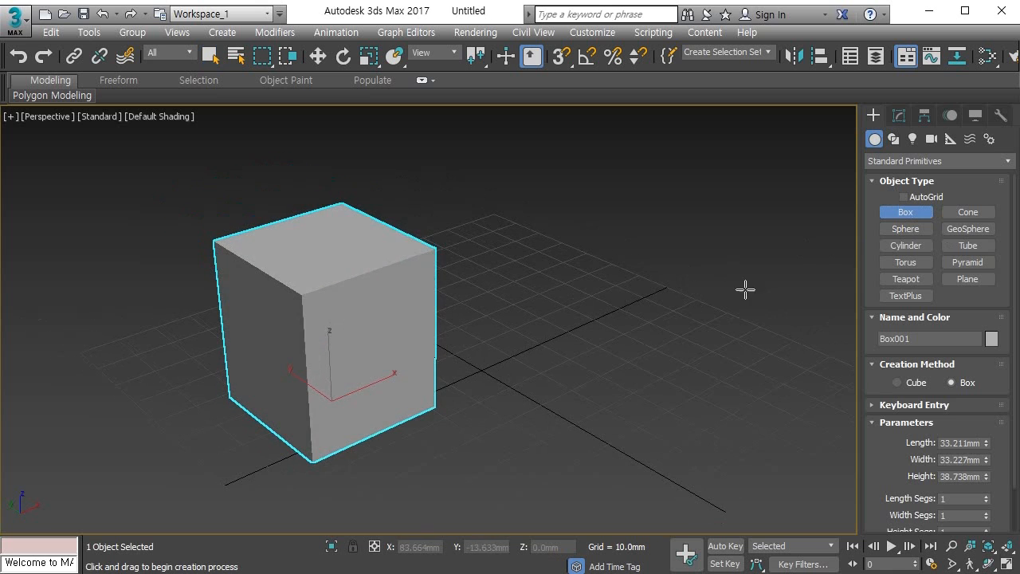
Step: Create a cylinder overlapping the box's corner, about 25.5 mm in radius and 51 mm high
left_click(886, 248)
left_click_drag(489, 390, 450, 444)
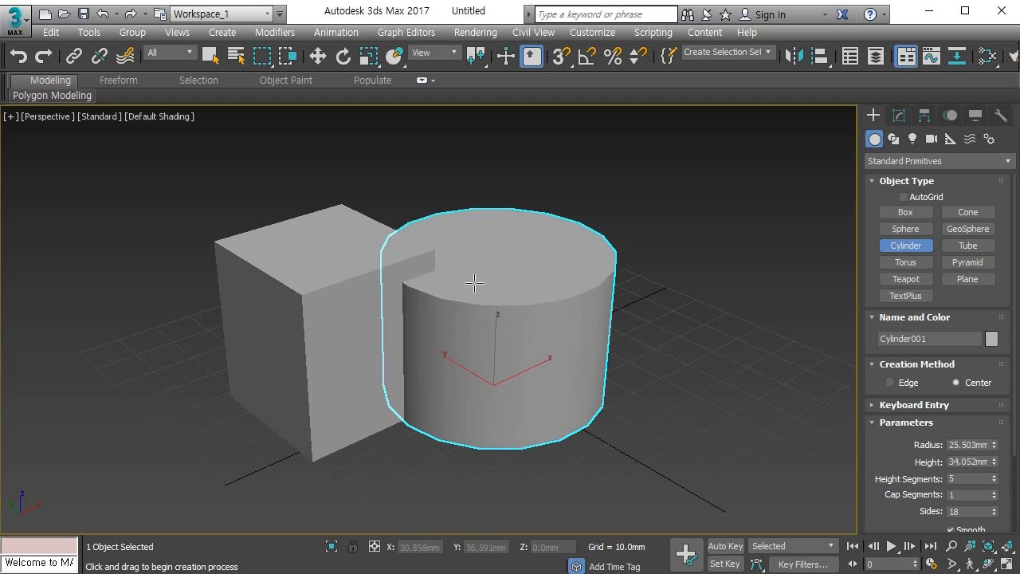
middle_click_drag(446, 253, 462, 269, "alt")
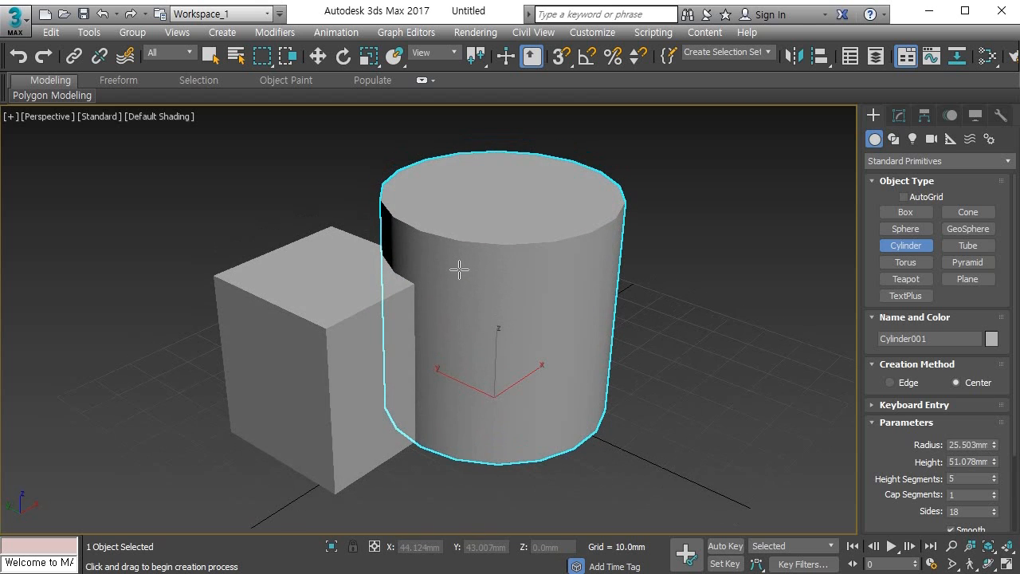
middle_click_drag(459, 270, 467, 289, "alt")
right_click(678, 318)
Step: Subtract the cylinder from the box with the ProBoolean compound object, using the Move and Subtraction options
left_click(362, 363)
left_click(510, 335)
left_click(369, 357)
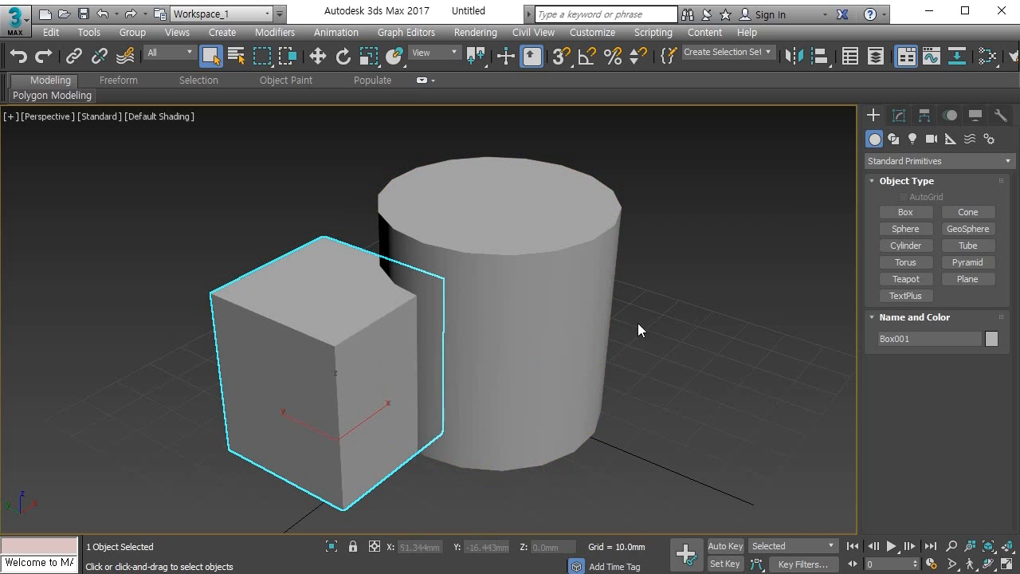
left_click(886, 160)
left_click(894, 201)
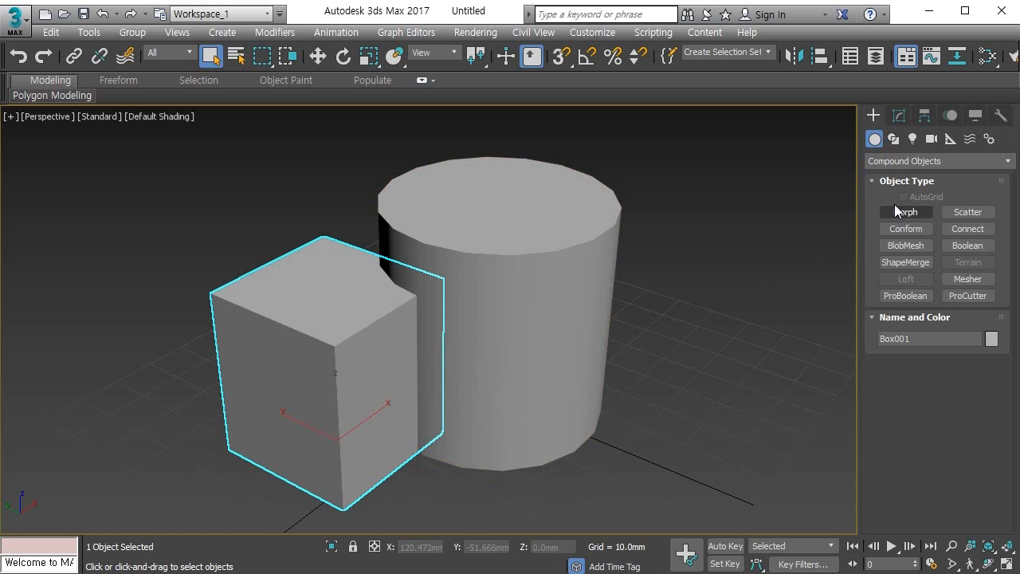
left_click(915, 294)
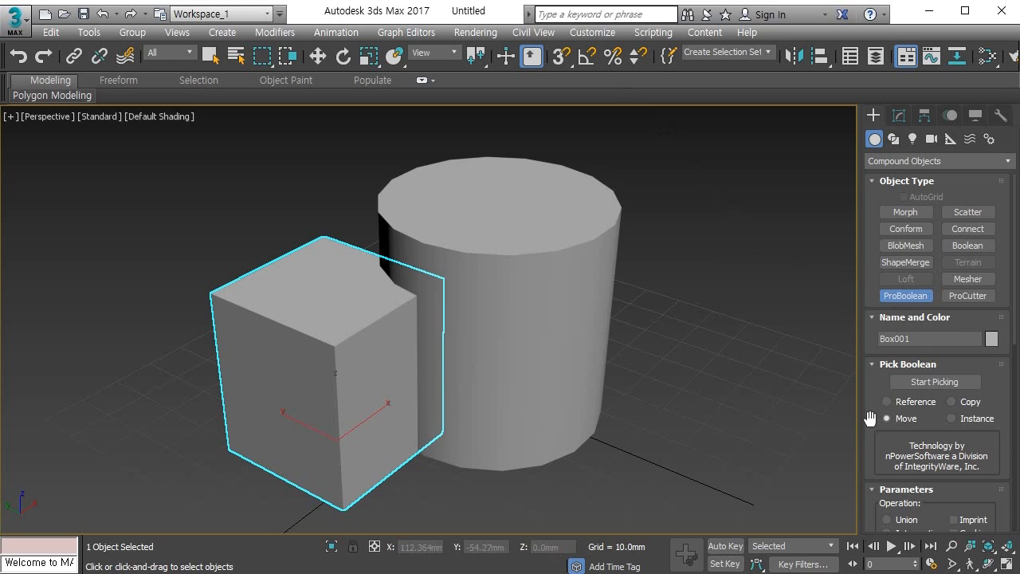
left_click_drag(868, 420, 873, 358)
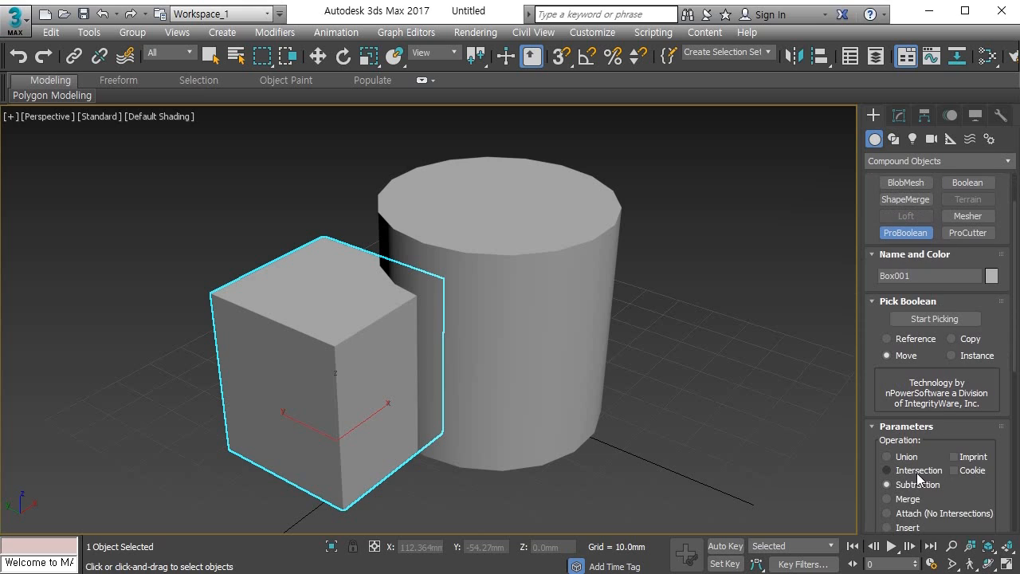
left_click(940, 318)
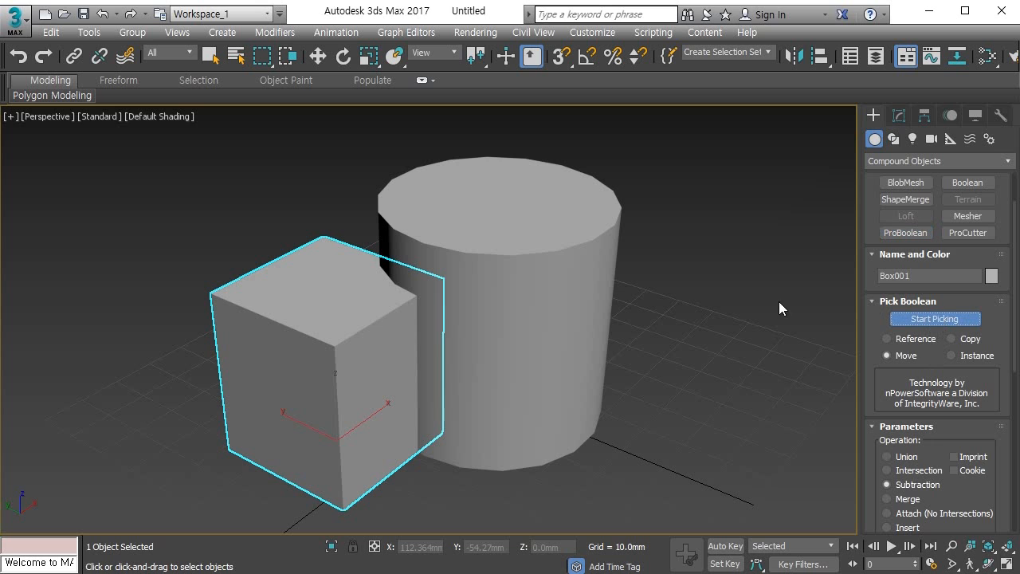
left_click(530, 286)
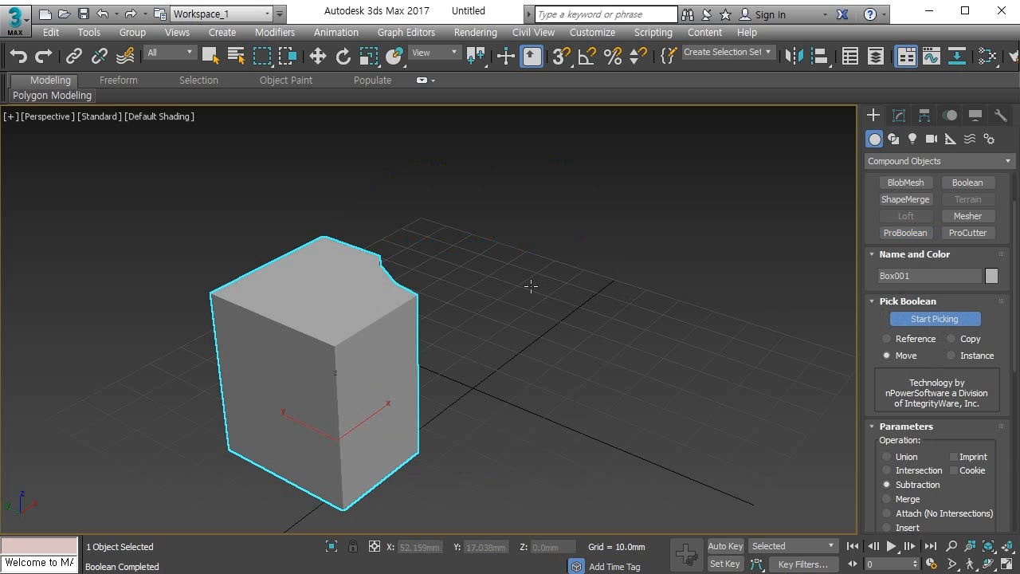
Step: Turn on the Edged Faces display and undo the ProBoolean subtraction
middle_click_drag(478, 337, 428, 319)
key("F4")
left_click(437, 322)
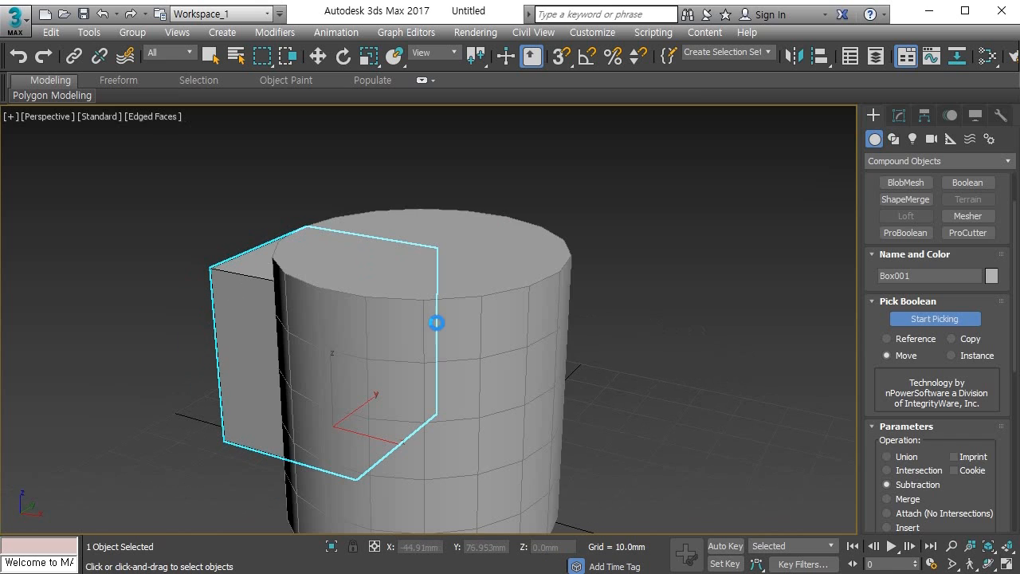
middle_click_drag(587, 352, 562, 337, "alt")
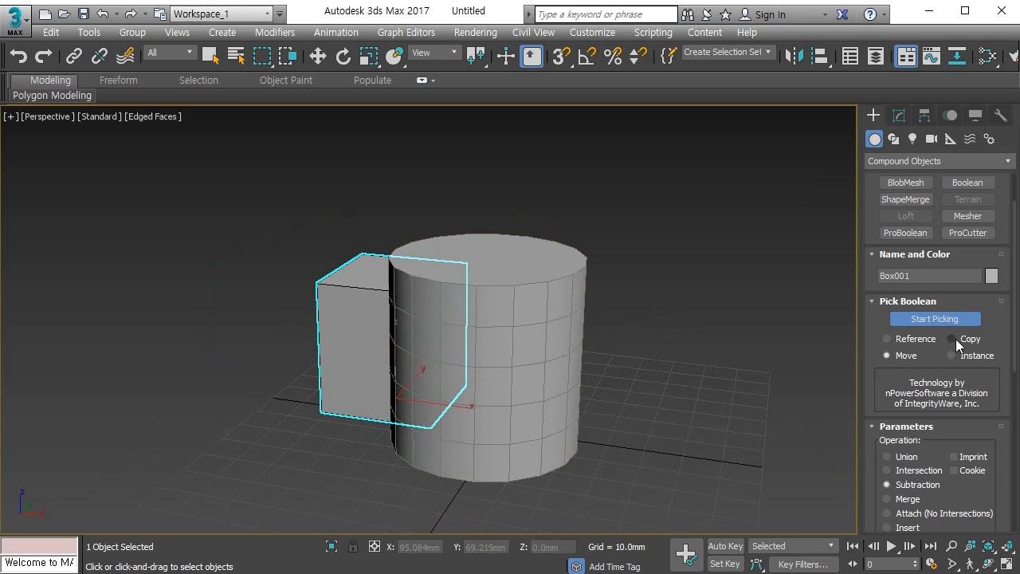
Step: Subtract the cylinder from the box with the ProBoolean Copy option
left_click(957, 338)
middle_click_drag(602, 373, 626, 351)
left_click(541, 306)
Step: Move the cut box away from the cylinder to about X -70.6 mm and check both objects
key("w")
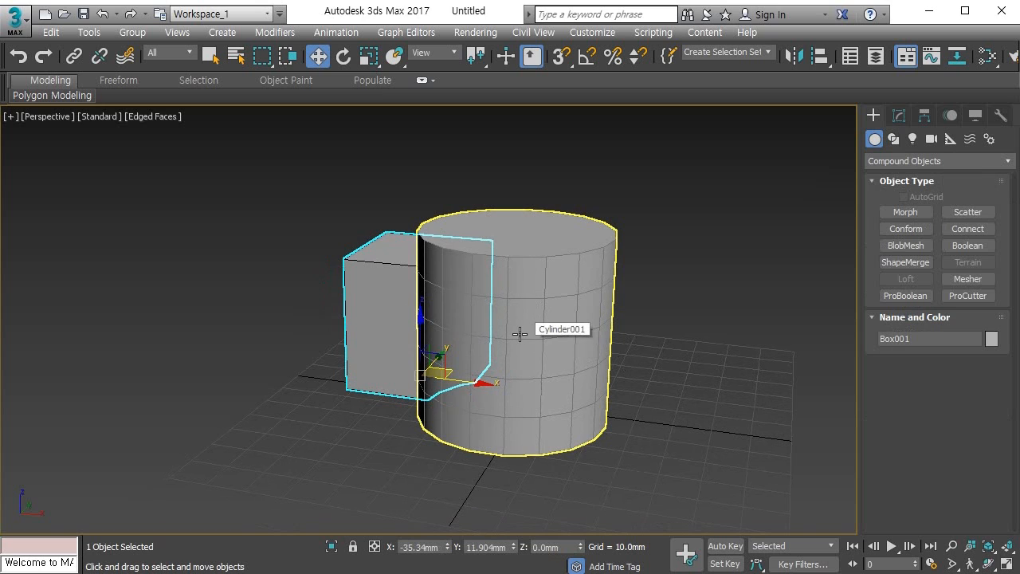
left_click_drag(482, 381, 373, 367)
middle_click_drag(372, 368, 448, 408)
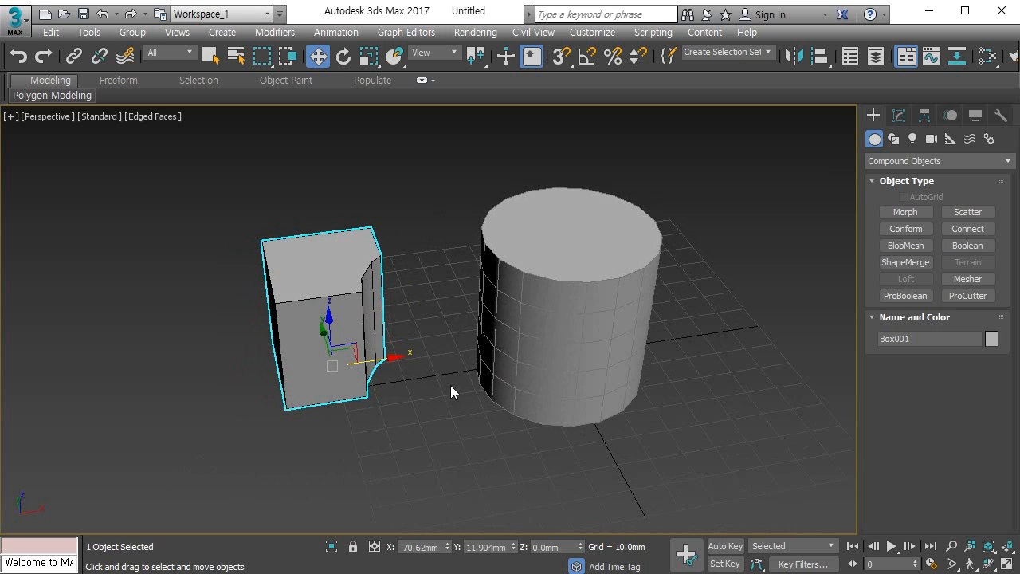
left_click(550, 322)
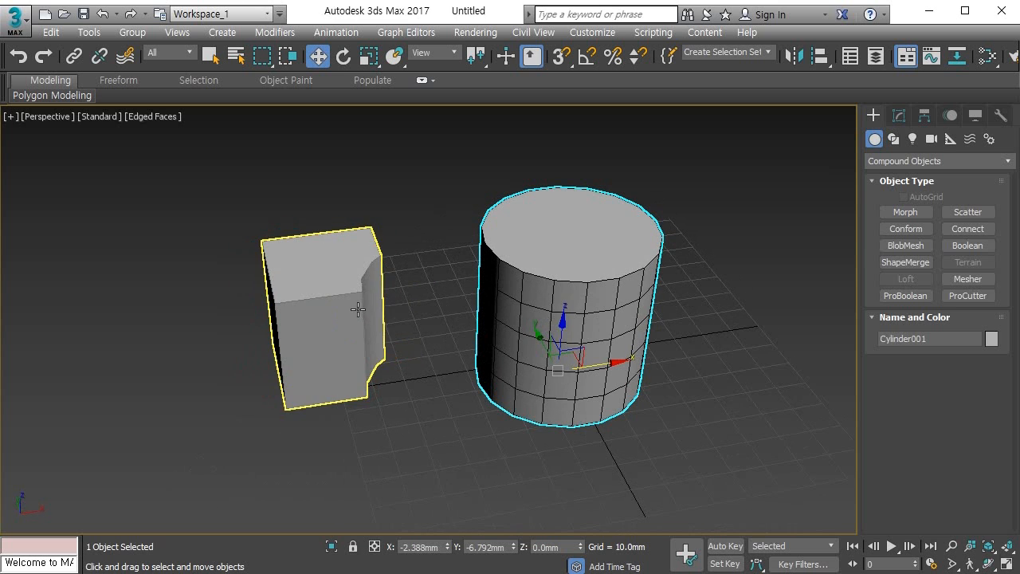
left_click(359, 312)
mouse_move(421, 353)
middle_mouse_down("alt")
mouse_move(405, 356)
mouse_move(402, 337)
mouse_move(404, 351)
middle_mouse_up("alt")
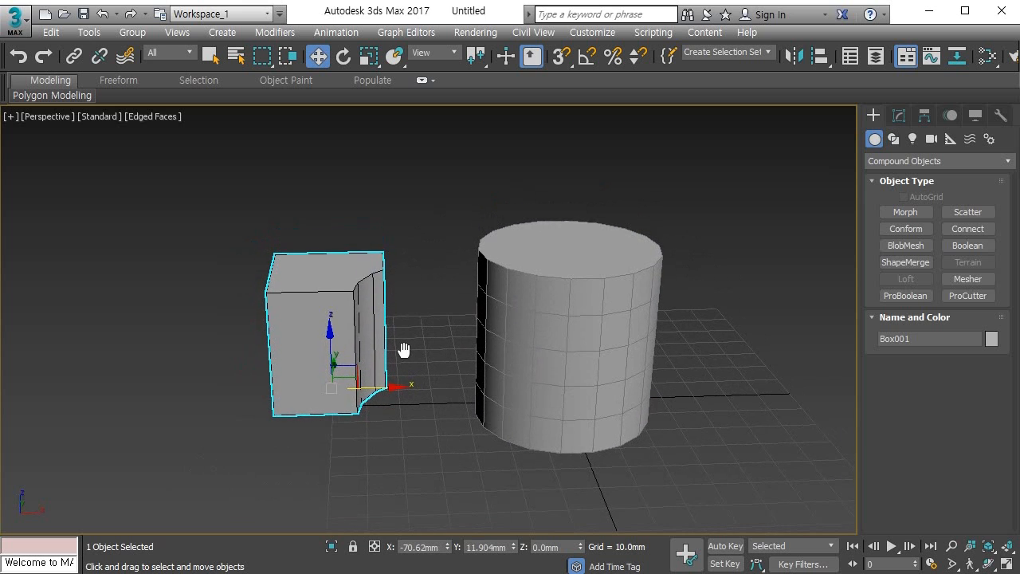
Step: Undo the box's move and the subtraction made with the Copy option
key("ctrl+z")
key("ctrl+z")
key("ctrl+z")
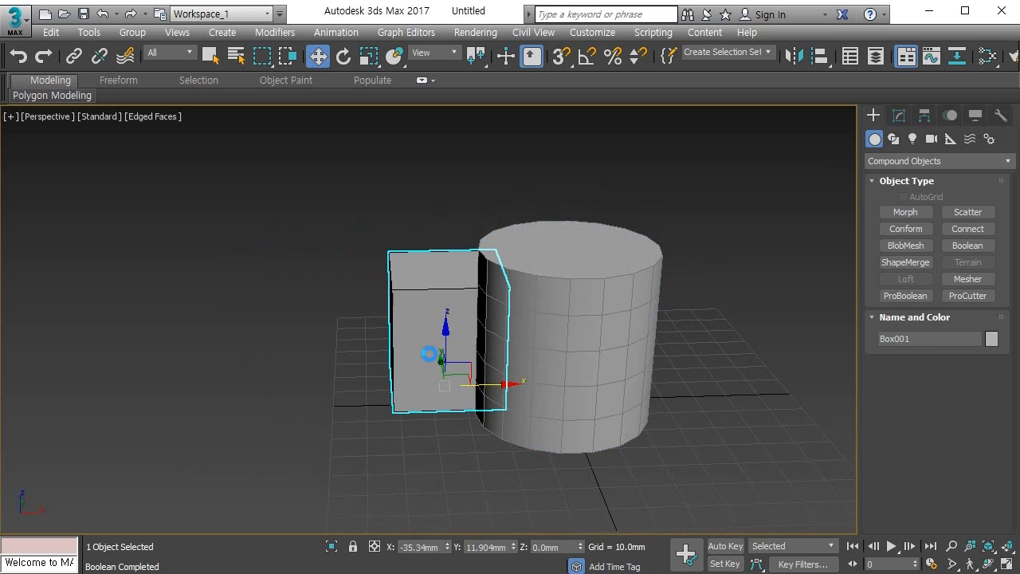
middle_click_drag(478, 433, 421, 417, "alt")
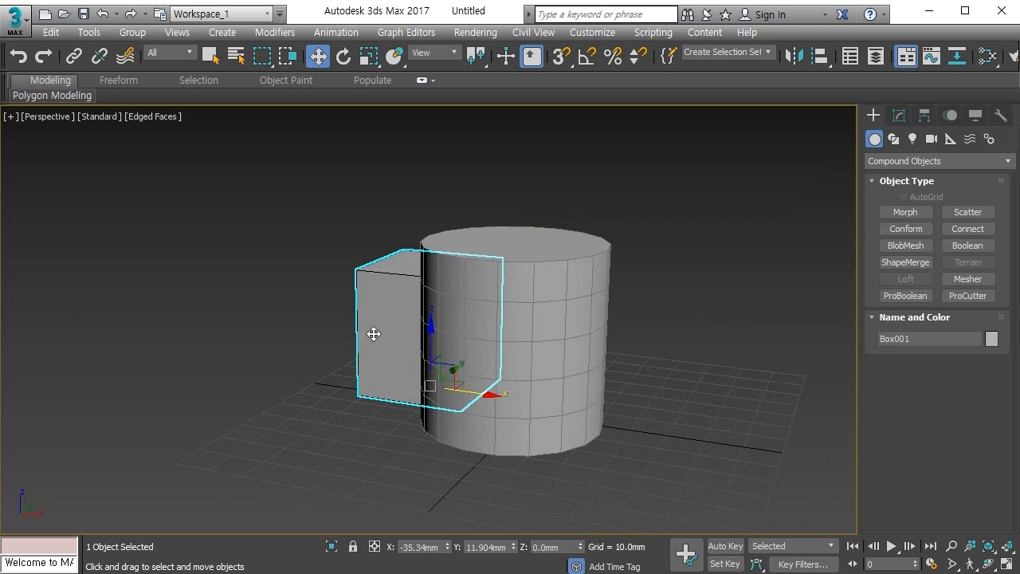
Step: Set the ProBoolean pick option to Move and shift the box towards the cylinder to about X -31.9 mm
left_click(899, 115)
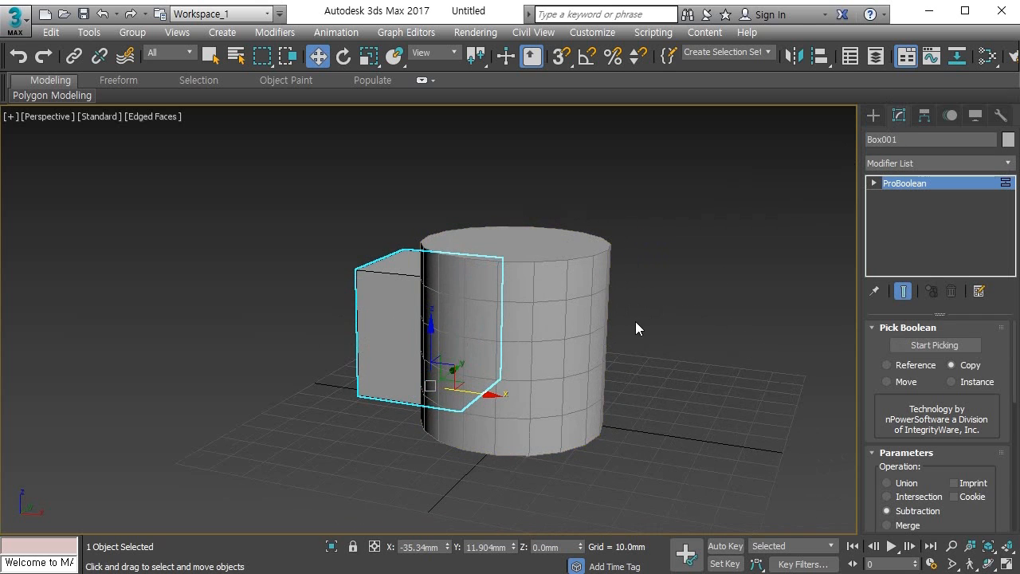
left_click(897, 382)
middle_click_drag(647, 389, 647, 361)
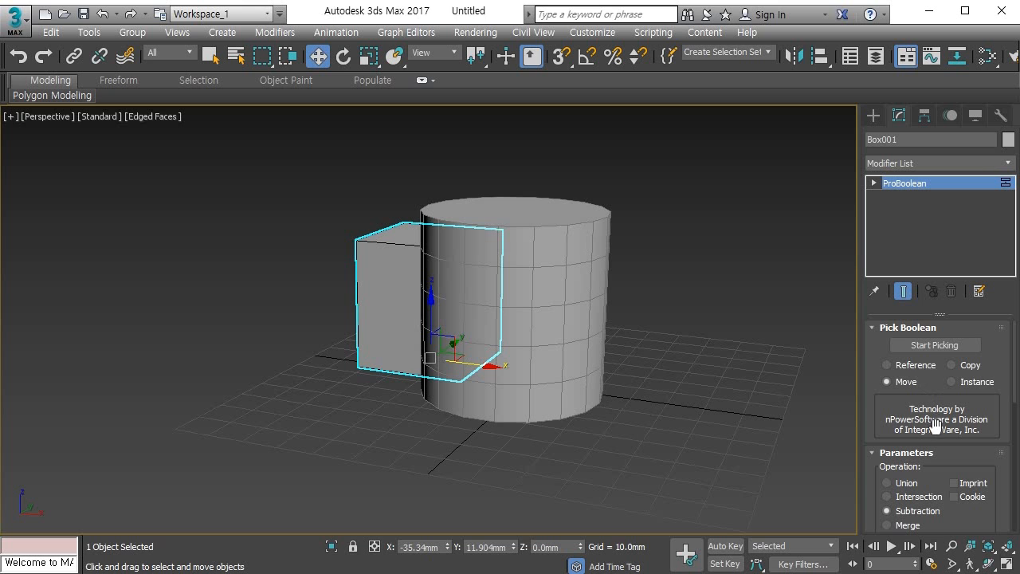
middle_click_drag(631, 414, 691, 409, "alt")
left_click(690, 409)
left_click(454, 362)
mouse_move(492, 367)
left_mouse_down()
mouse_move(450, 384)
mouse_move(500, 365)
left_mouse_up()
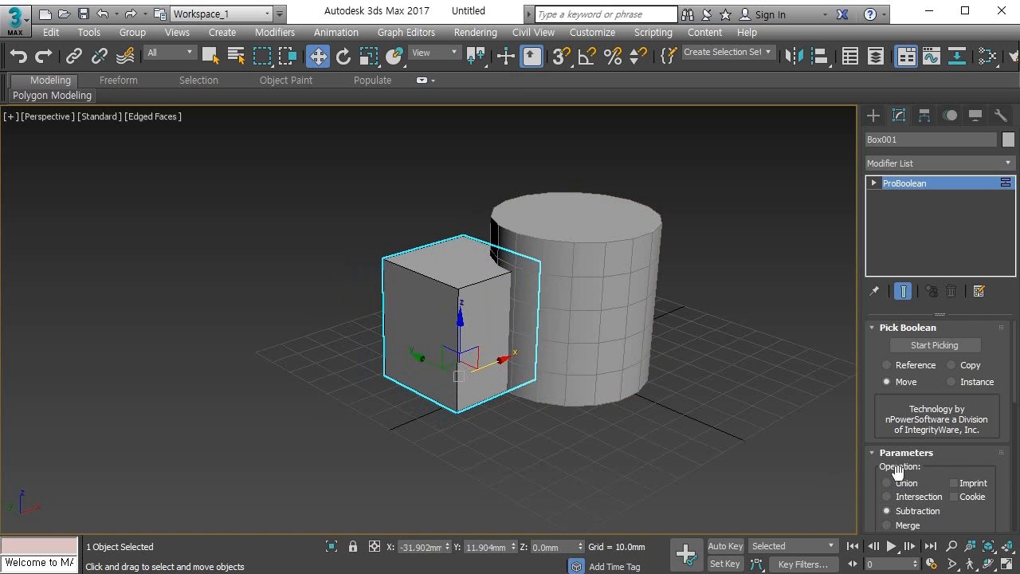
Step: Set the ProBoolean operation to Union and pick the cylinder to merge it with the box
left_click_drag(948, 459, 956, 360)
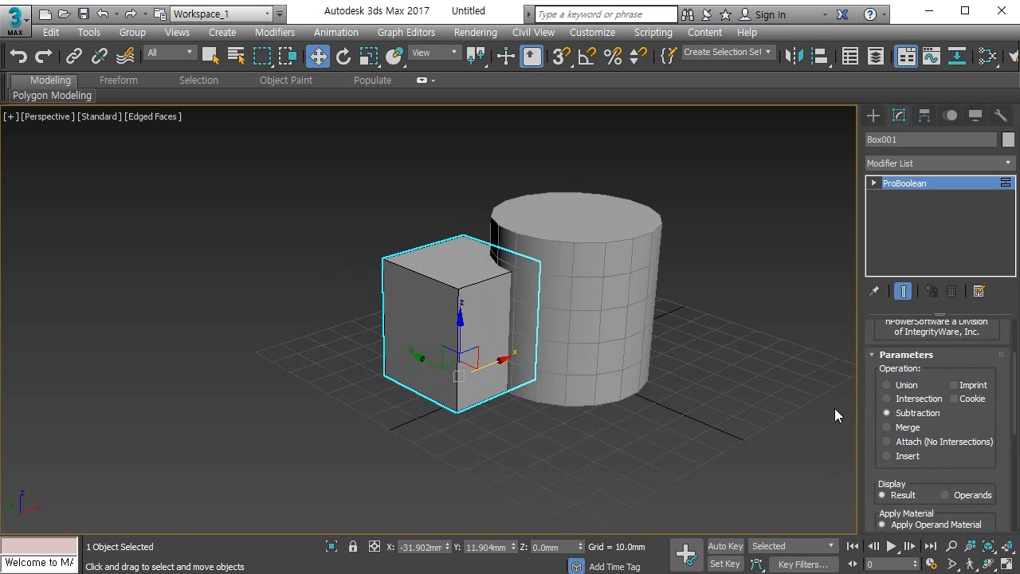
middle_click_drag(756, 409, 718, 415)
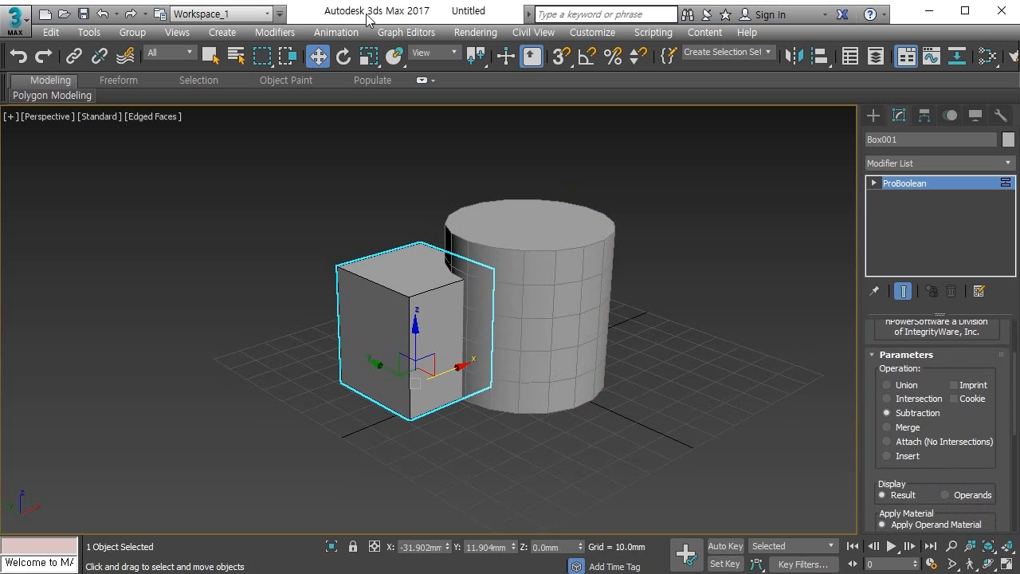
left_click(906, 387)
scroll(961, 382, "up", 3)
left_click(958, 326)
left_click(541, 285)
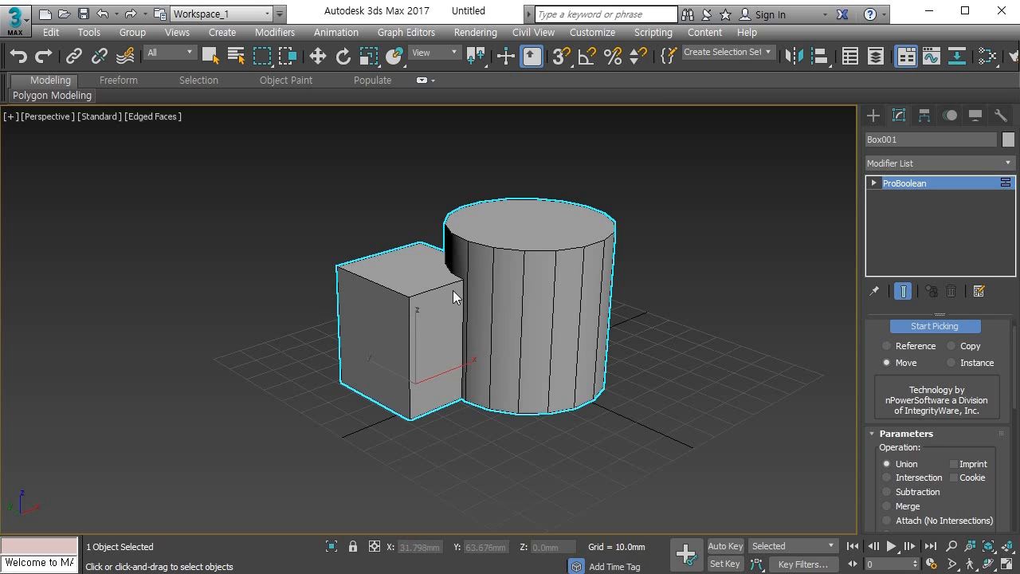
Step: Convert the merged object to an Editable Poly and enter vertex editing
scroll(453, 293, "up", 5)
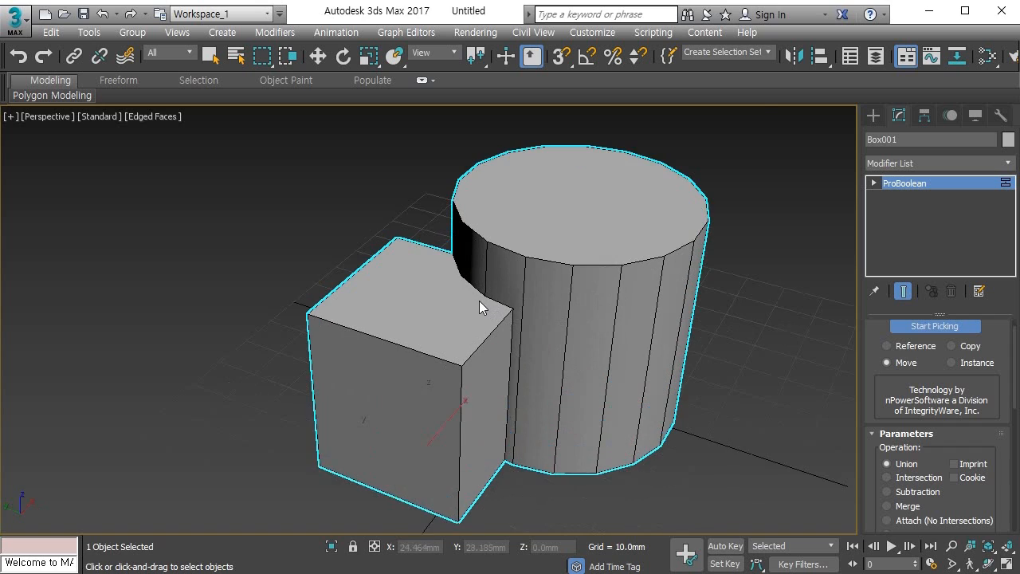
scroll(480, 307, "up", 3)
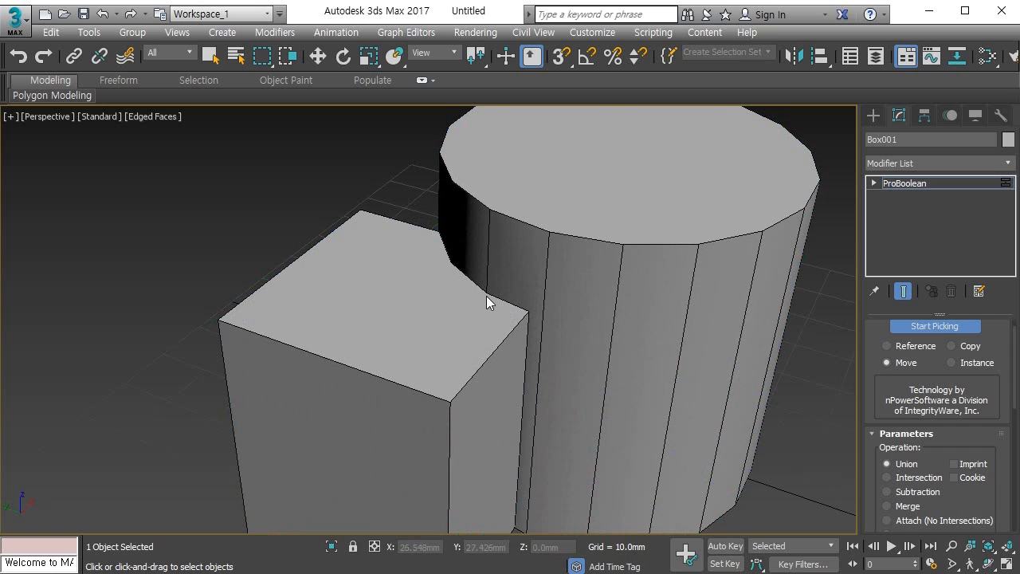
key("alt+e")
key("1")
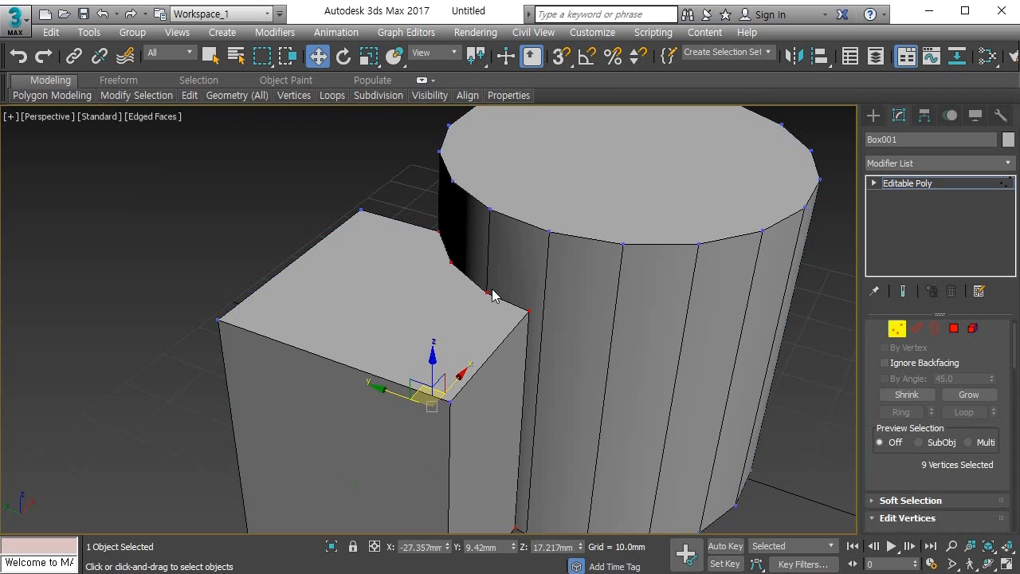
Step: Move vertices along the seam where the box meets the cylinder to test the merged geometry
left_click(488, 279)
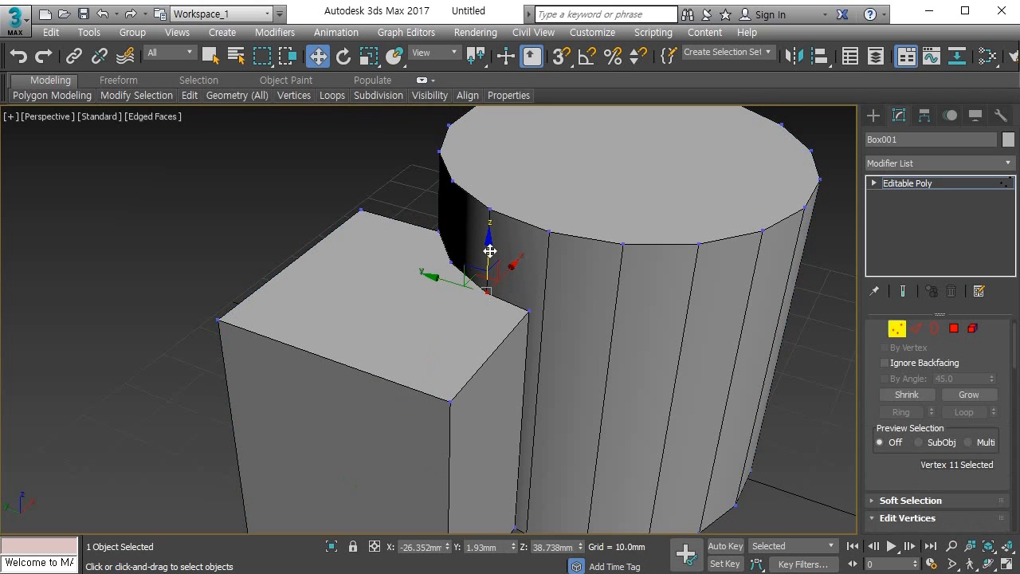
left_click_drag(488, 227, 495, 281)
mouse_move(494, 274)
middle_mouse_down("alt")
mouse_move(497, 244)
mouse_move(436, 233)
mouse_move(478, 269)
middle_mouse_up("alt")
left_click_drag(468, 250, 468, 247)
left_click_drag(466, 229, 517, 300)
Step: Undo the vertex moves, the Editable Poly conversion and the union, back to the separate original box and cylinder
key("ctrl+z")
key("ctrl+z")
key("ctrl+z")
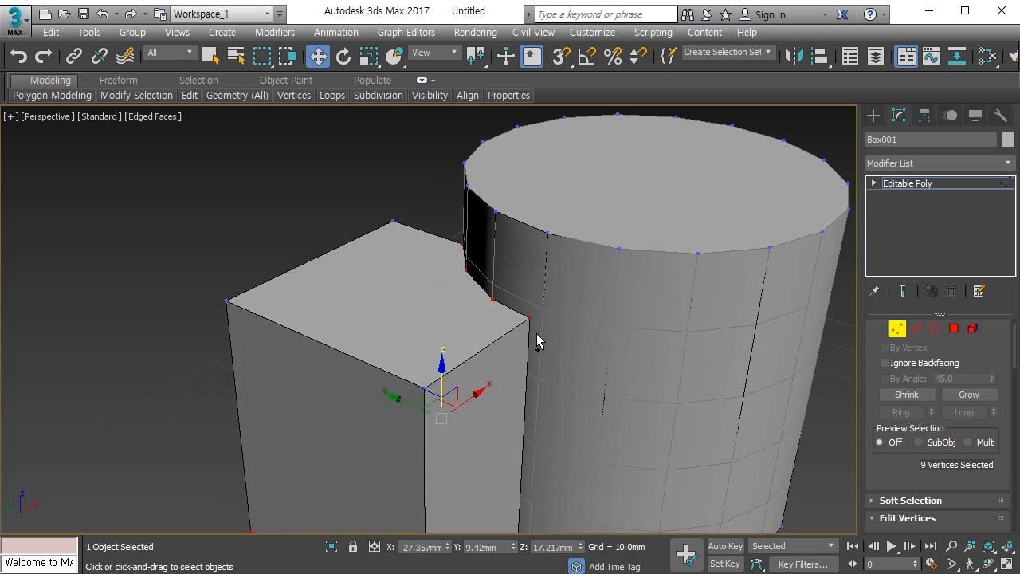
key("ctrl+z")
key("ctrl+z")
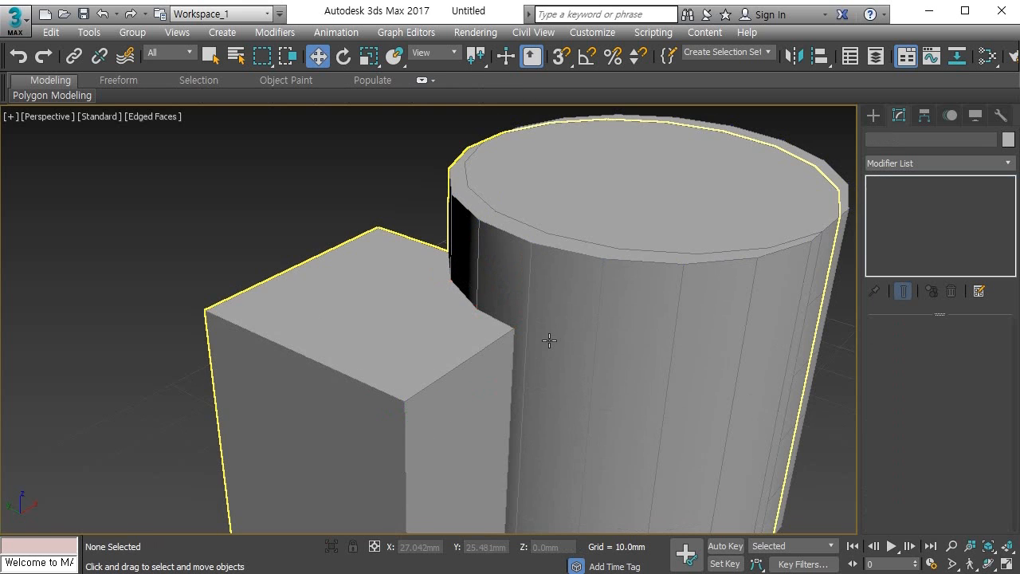
key("ctrl+y")
middle_click_drag(559, 369, 486, 290)
key("ctrl+z")
key("ctrl+z")
key("ctrl+z")
key("ctrl+z")
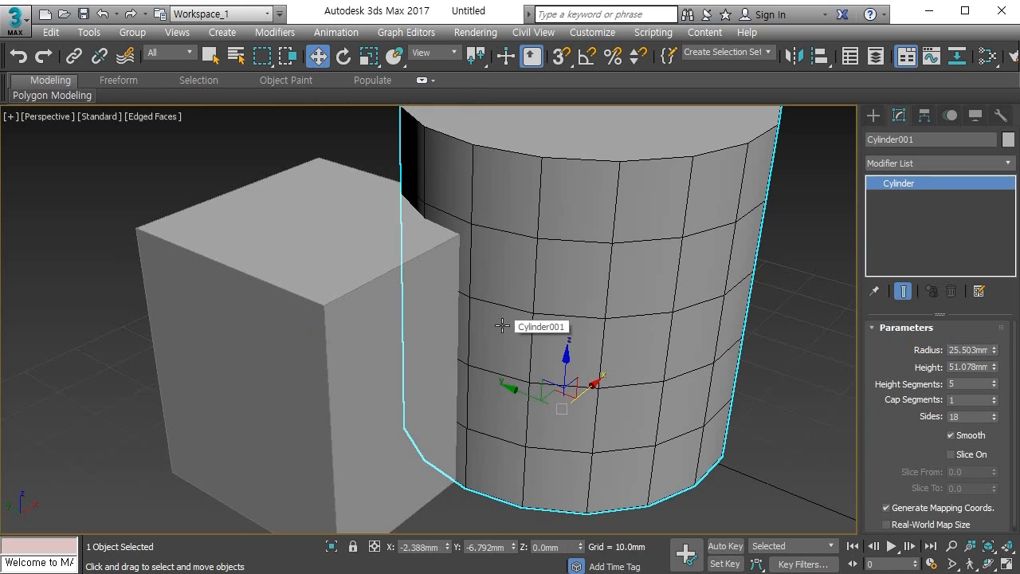
Step: Select the box and start a ProBoolean compound object with it as the base
left_click(428, 362)
left_click(523, 353)
scroll(523, 353, "down", 3)
middle_click_drag(515, 354, 406, 369)
left_click(308, 358)
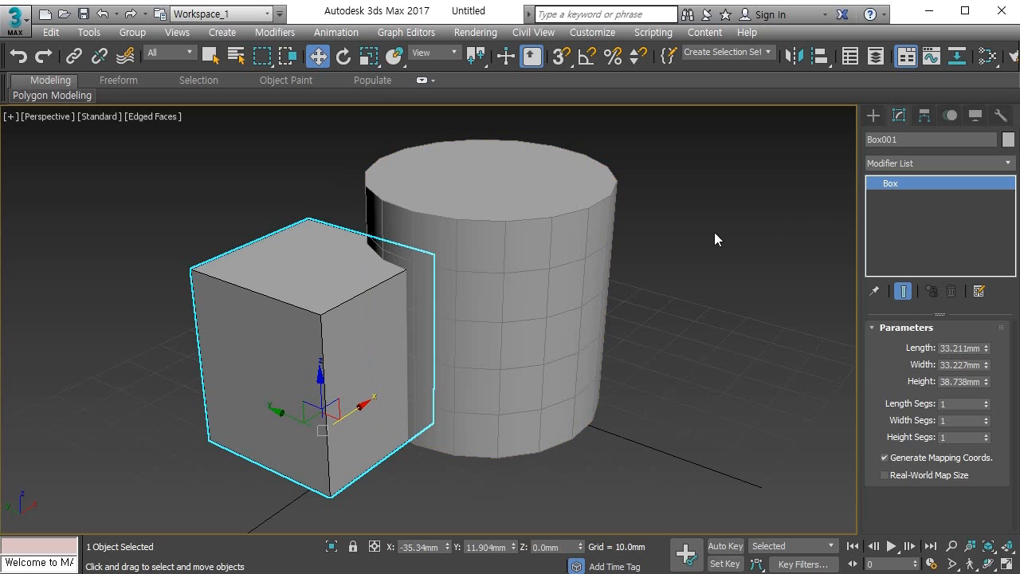
left_click(889, 166)
left_click(889, 165)
left_click(874, 117)
left_click(904, 295)
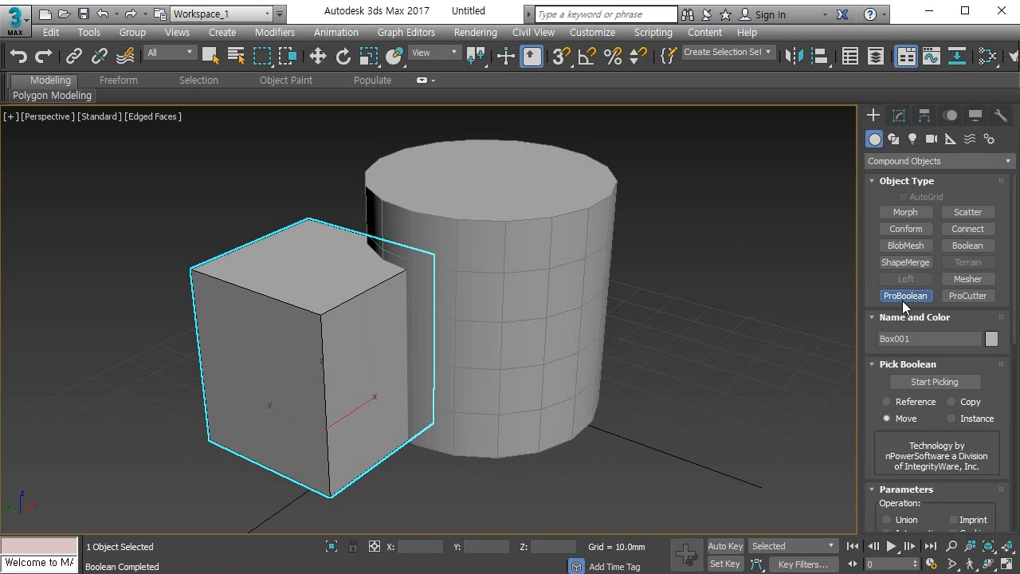
Step: Apply a ProBoolean Intersection between the box and the cylinder, inspect the shared volume, and undo it
scroll(876, 368, "down", 5)
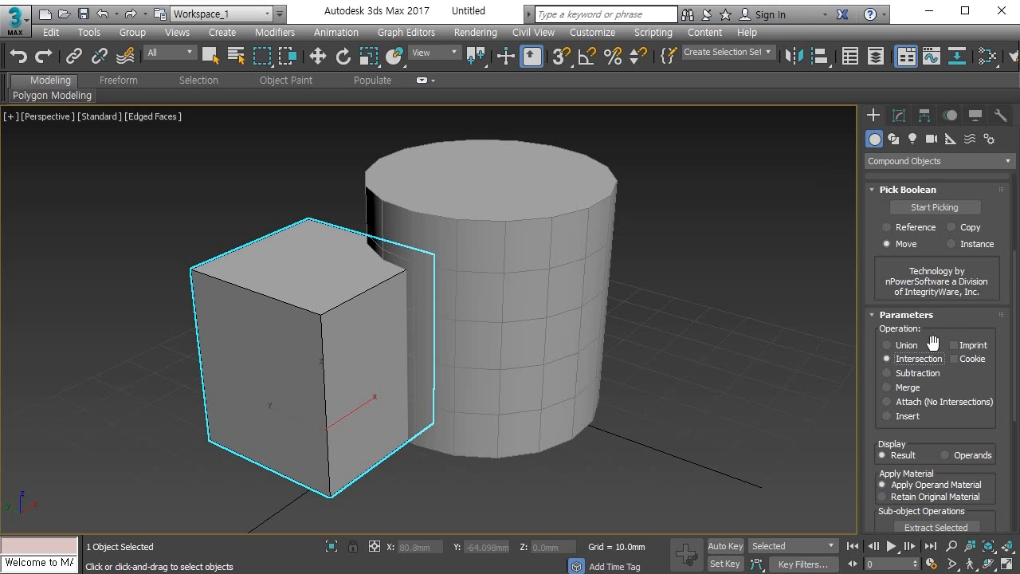
scroll(952, 318, "up", 3)
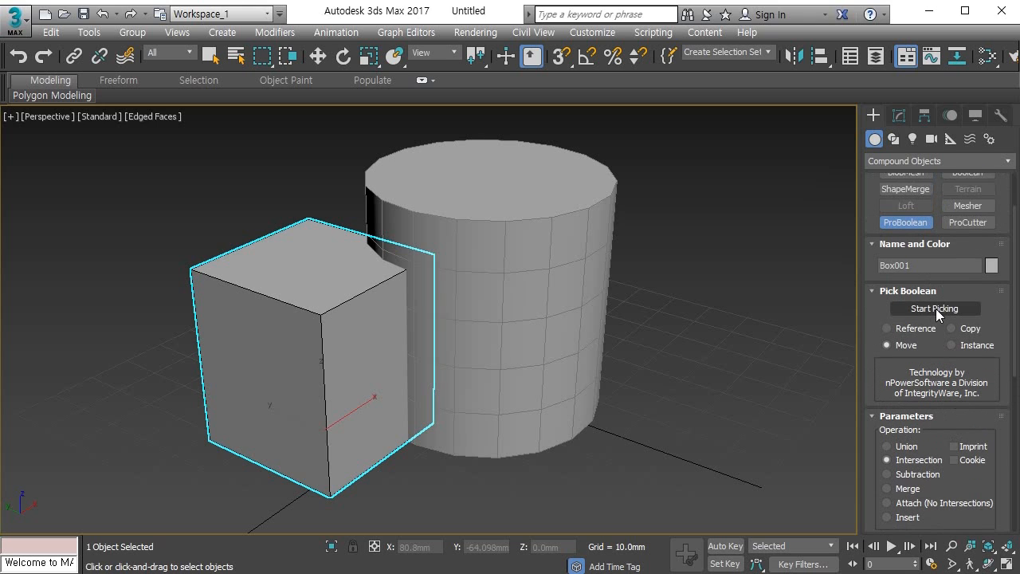
left_click(935, 309)
left_click(530, 251)
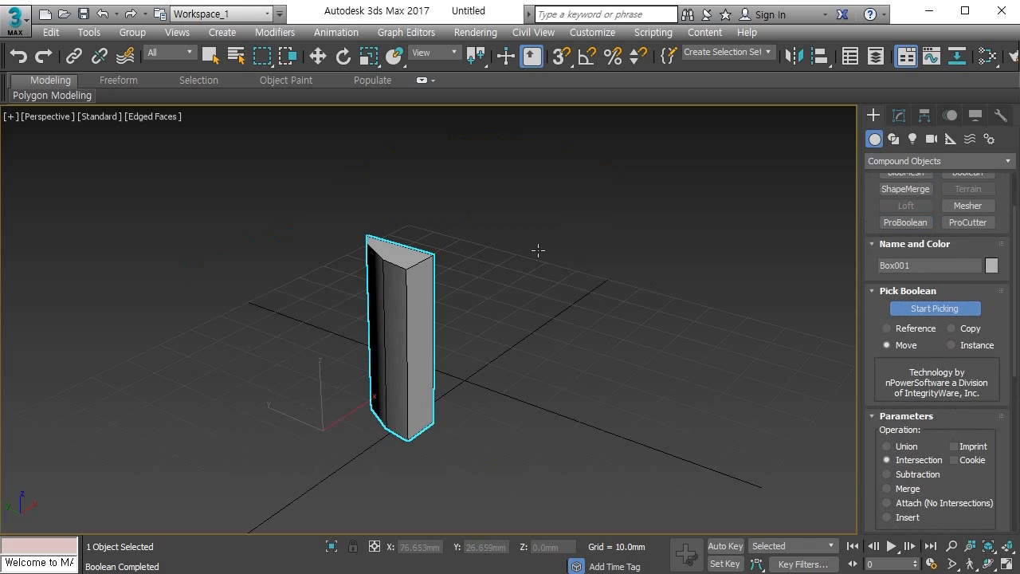
mouse_move(519, 279)
middle_mouse_down("alt")
mouse_move(481, 295)
mouse_move(527, 275)
mouse_move(547, 279)
mouse_move(534, 279)
middle_mouse_up("alt")
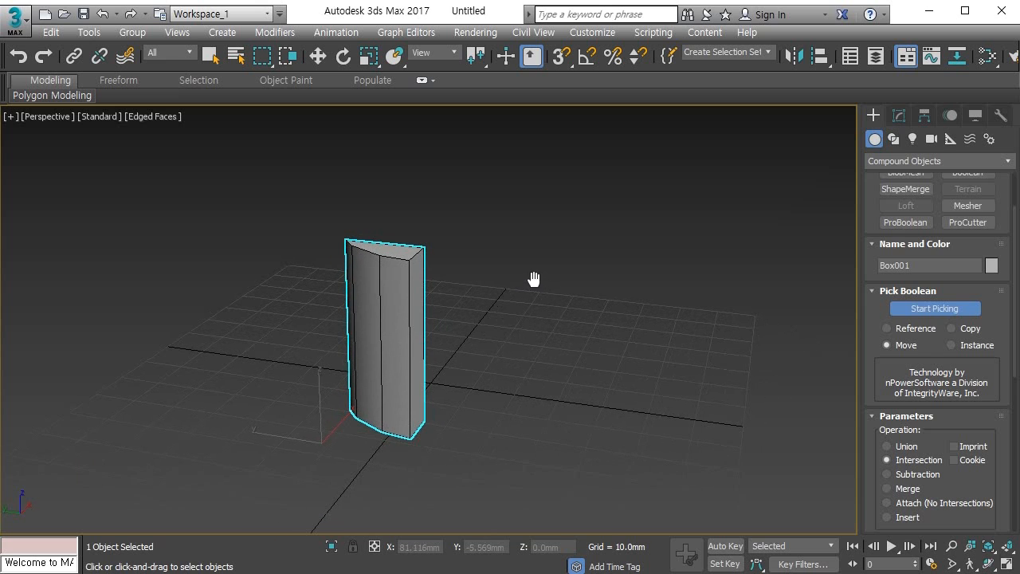
key("ctrl+z")
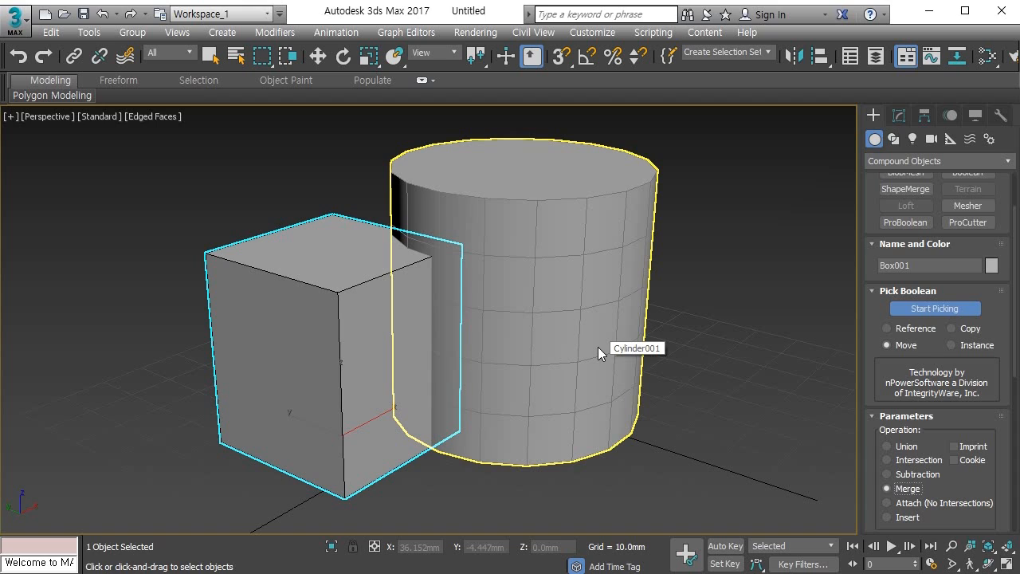
Step: Set the ProBoolean operation to Union, switch the viewport to wireframe display, and pick the cylinder to combine it with the box
left_click(907, 448)
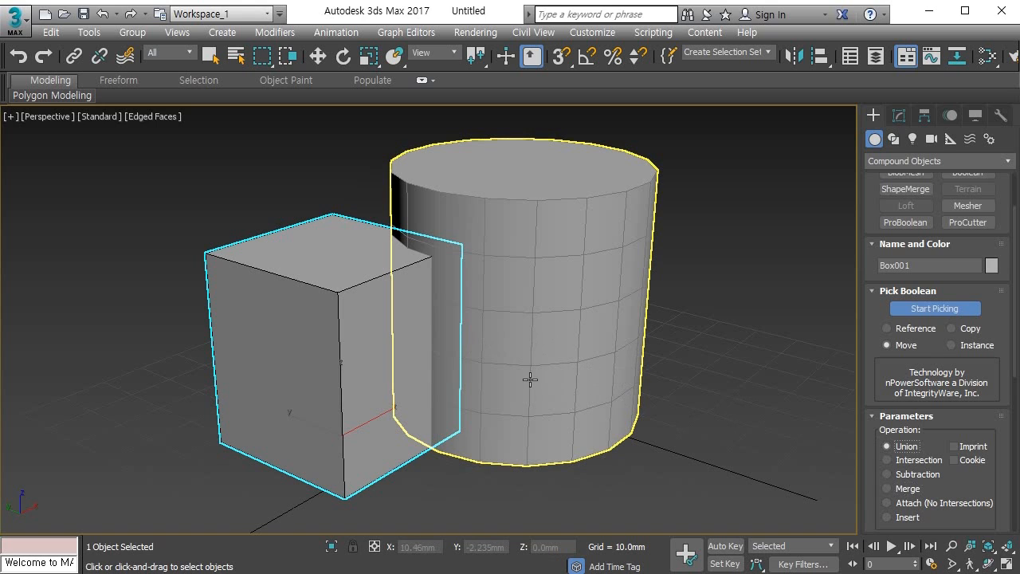
key("F3")
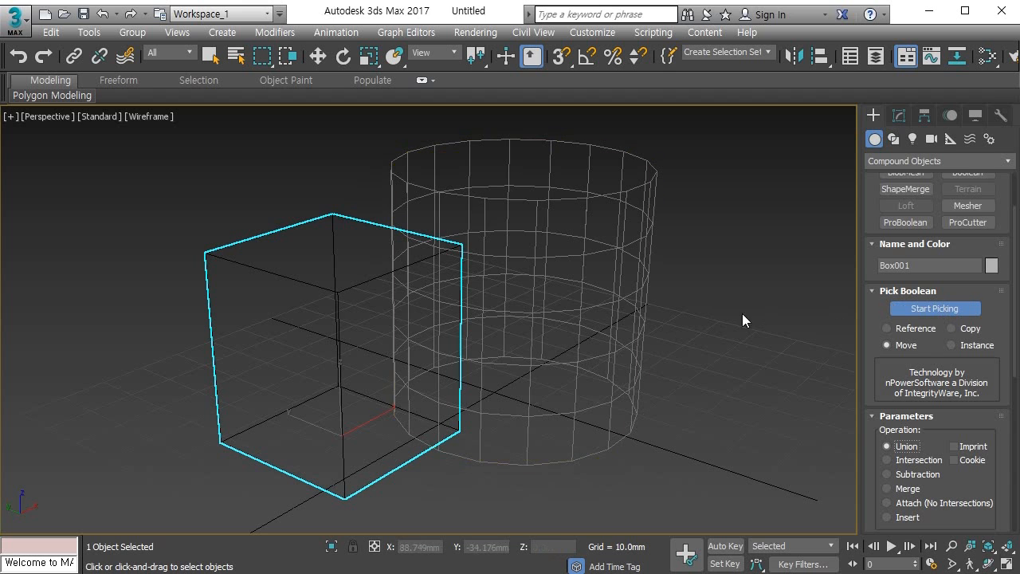
left_click(554, 309)
mouse_move(436, 296)
middle_mouse_down("alt")
mouse_move(423, 322)
mouse_move(445, 319)
mouse_move(427, 295)
middle_mouse_up("alt")
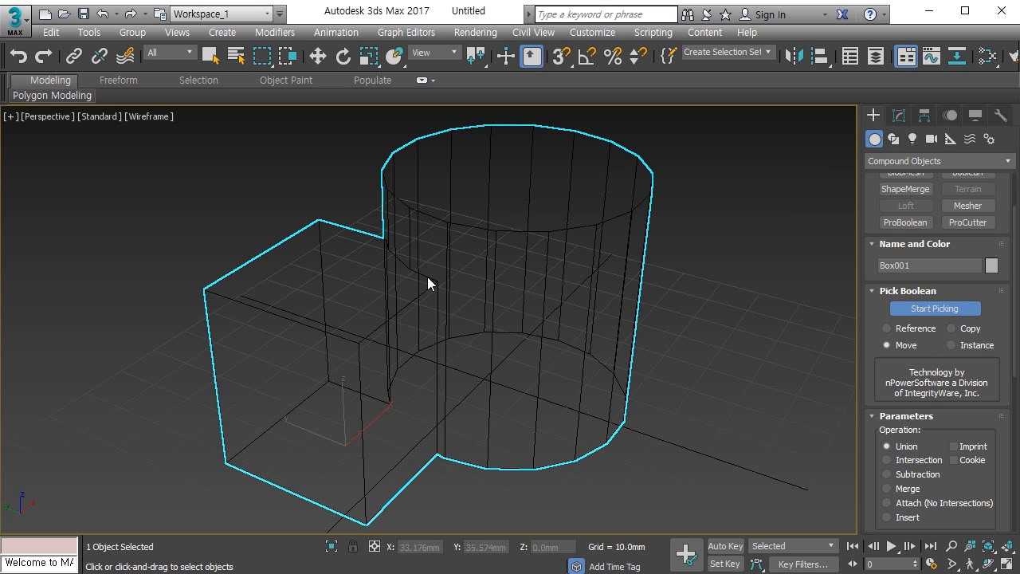
Step: Examine the union's wireframe in the overlap zone, tracing where the box corner and the cylinder arc would pass through each other
scroll(428, 283, "up", 5)
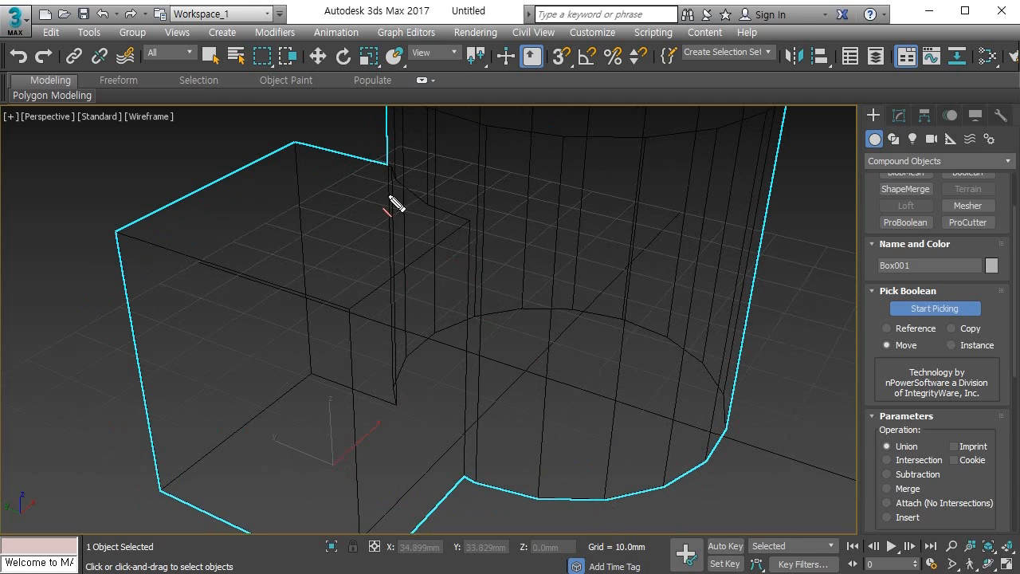
mouse_move(391, 165)
left_mouse_down()
mouse_move(489, 200)
mouse_move(467, 222)
mouse_move(489, 297)
mouse_move(490, 462)
mouse_move(472, 483)
left_mouse_up()
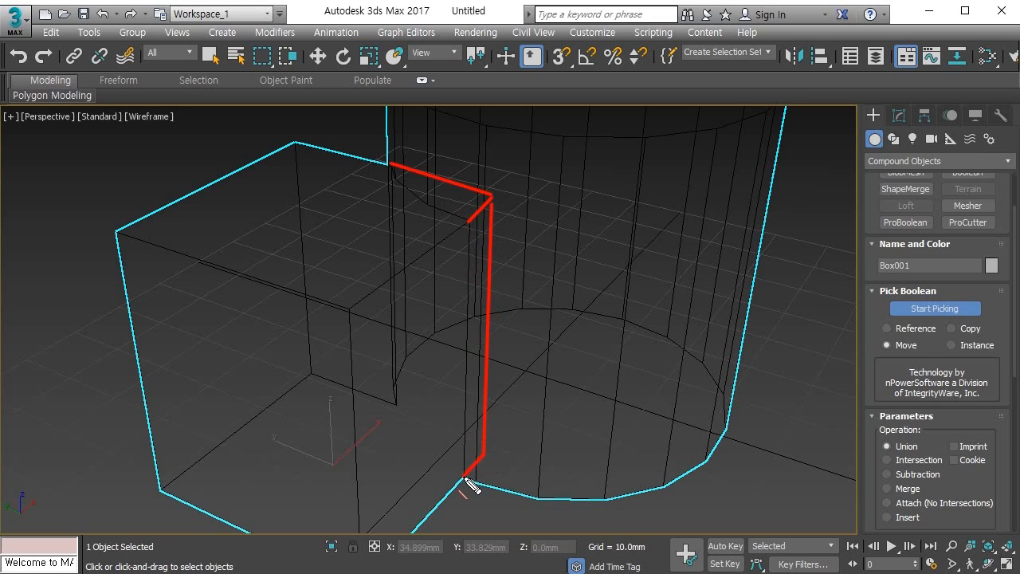
mouse_move(545, 388)
middle_mouse_down("alt")
mouse_move(387, 391)
mouse_move(517, 380)
mouse_move(407, 410)
middle_mouse_up("alt")
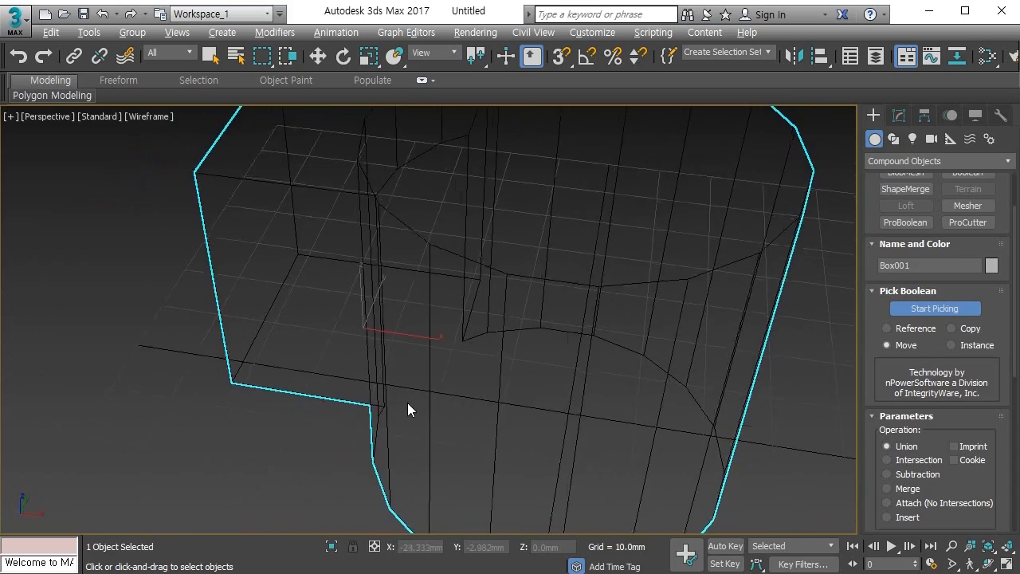
middle_click_drag(407, 200, 449, 265)
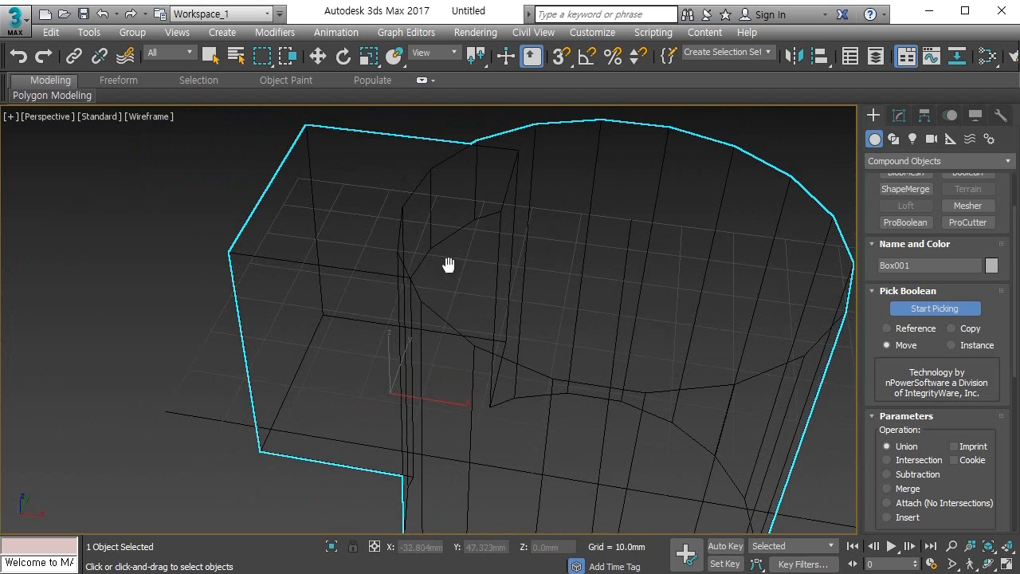
left_click_drag(404, 282, 470, 295)
left_click_drag(498, 220, 476, 292)
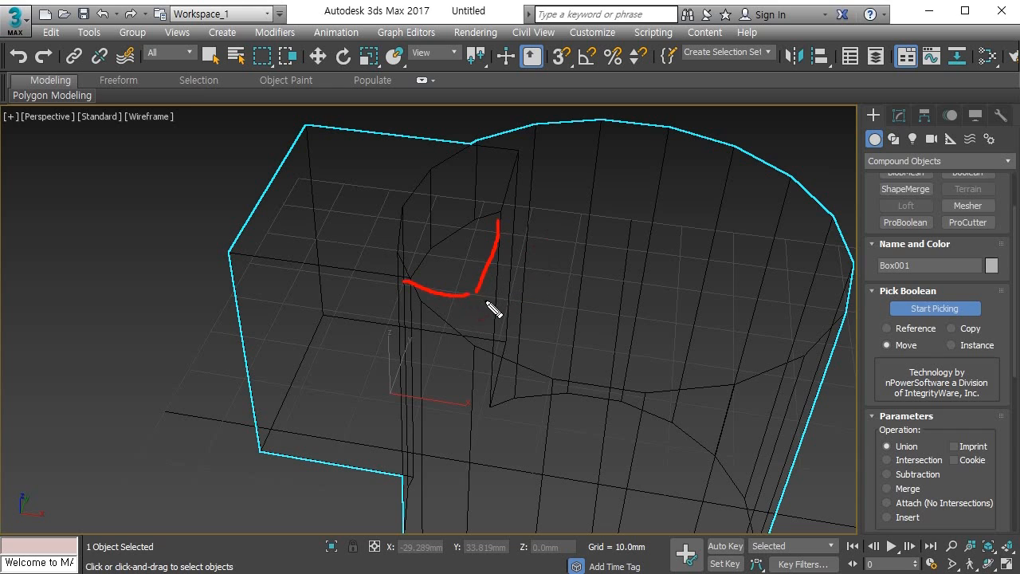
key("Escape")
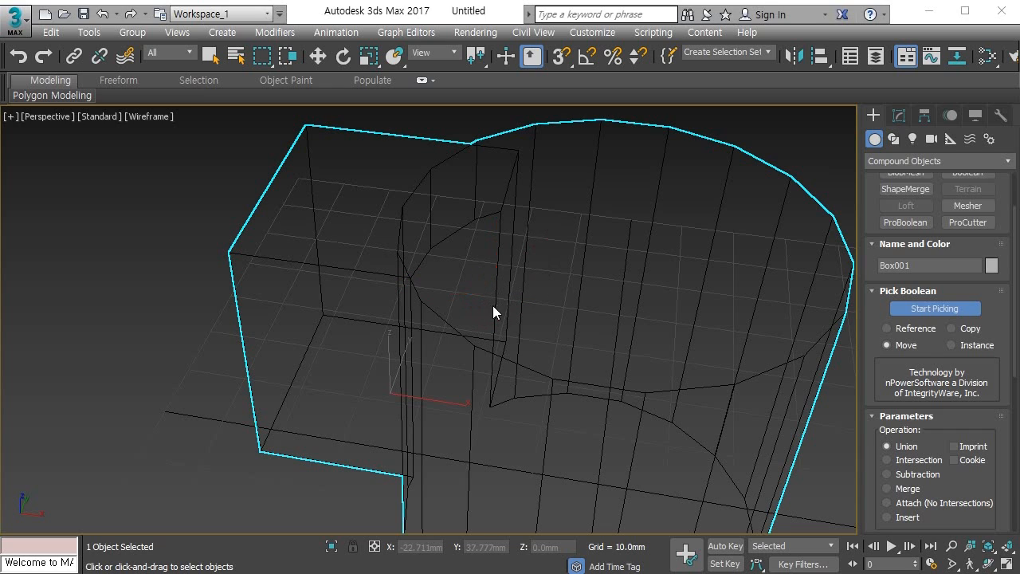
Step: Examine the union from above, tracing the vertical edges and base arc of the cylinder wall that would lie inside the box
middle_click_drag(538, 429, 449, 372, "alt")
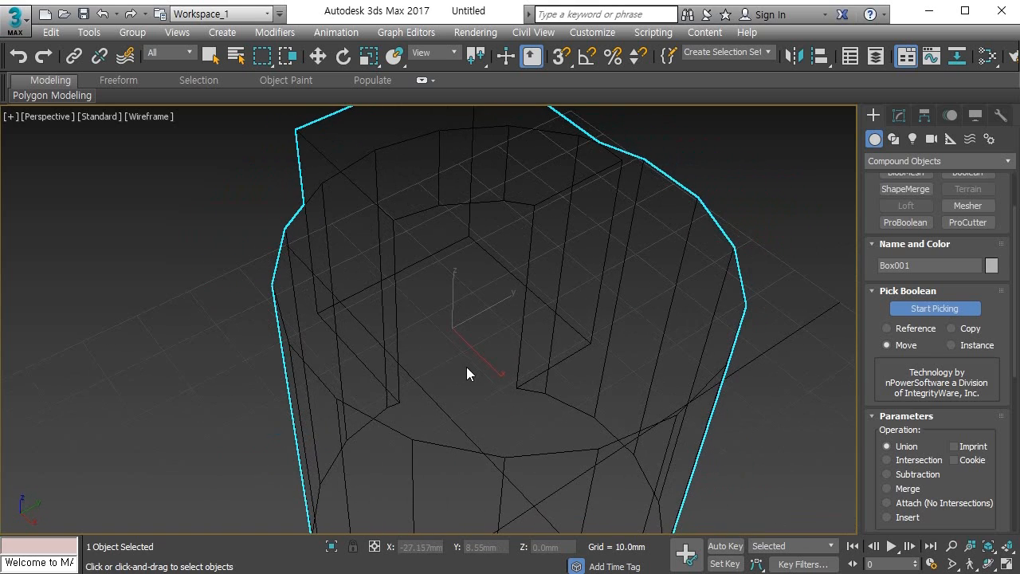
key("ctrl+2")
left_click_drag(434, 410, 423, 414)
left_click_drag(501, 200, 496, 351)
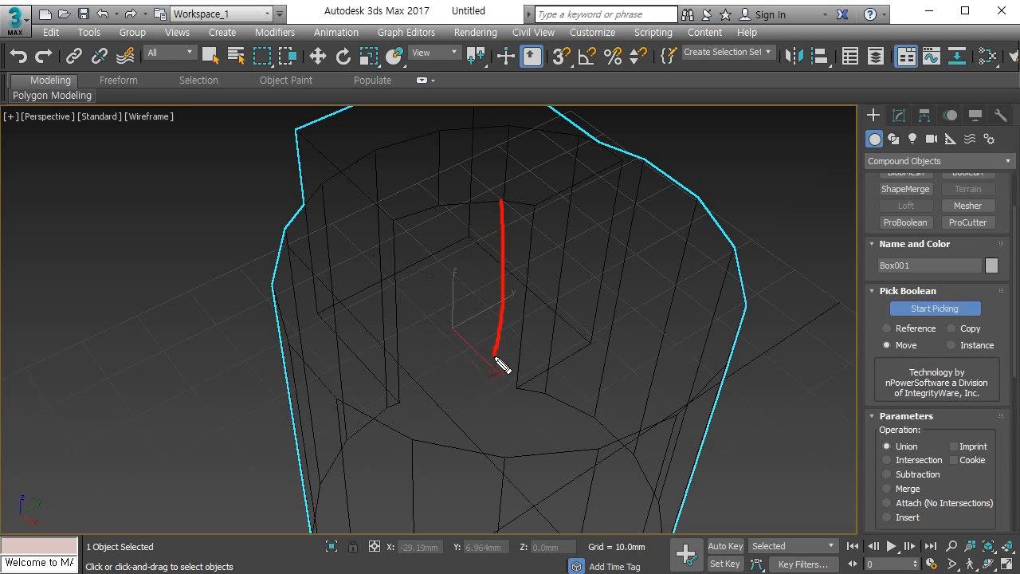
key("e")
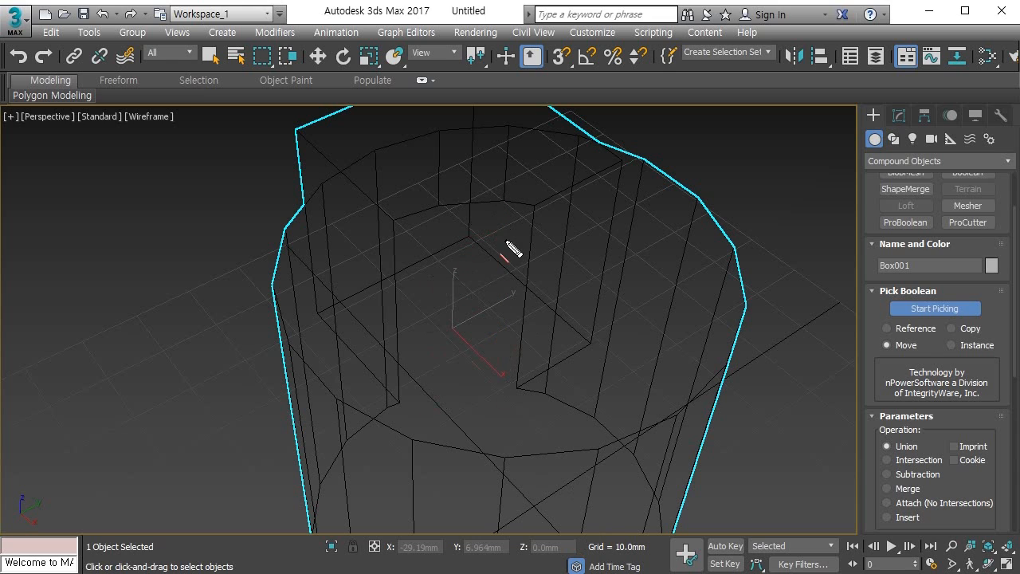
mouse_move(502, 200)
left_mouse_down("shift")
mouse_move(496, 415)
mouse_move(490, 379)
left_mouse_up("shift")
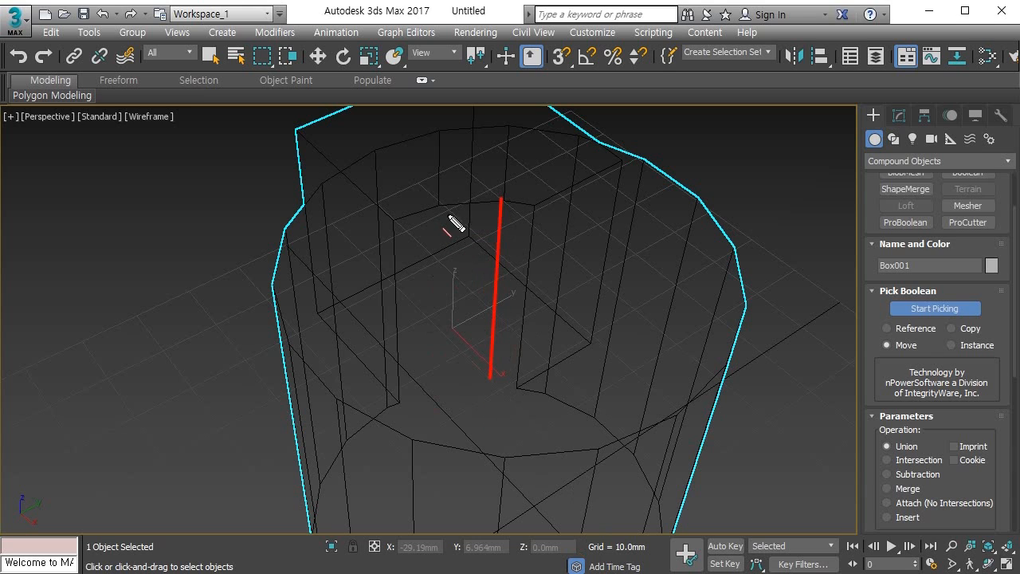
left_click_drag(436, 207, 436, 378, "shift")
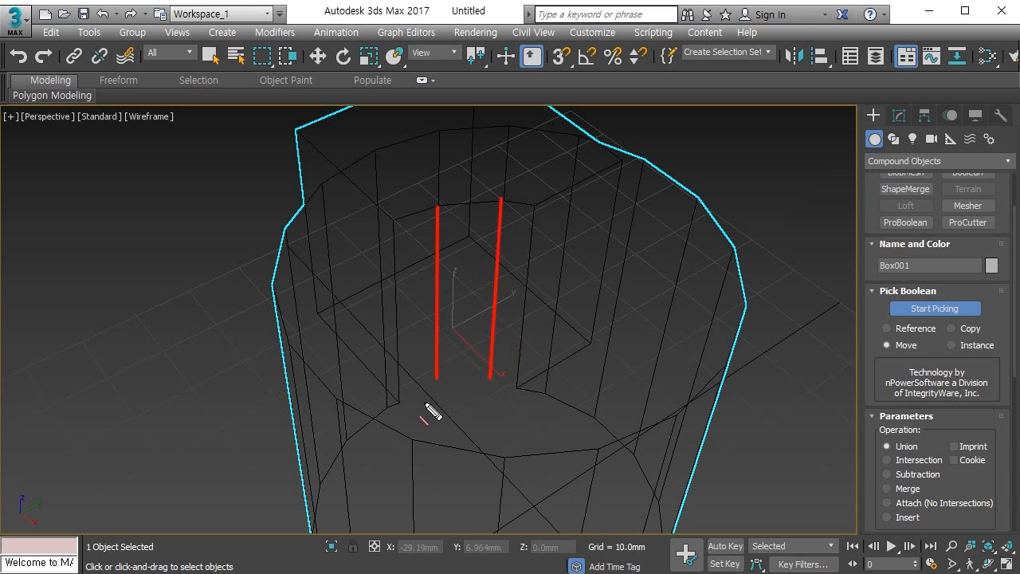
left_click_drag(400, 400, 509, 384)
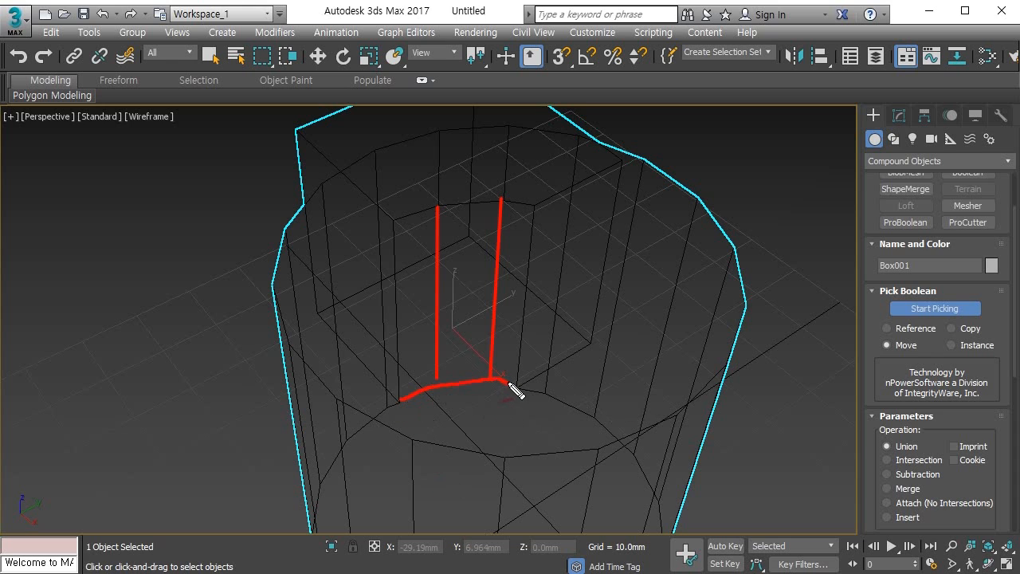
key("Escape")
Step: Undo the union to bring back the separate box and cylinder
mouse_move(467, 346)
middle_mouse_down()
mouse_move(448, 345)
mouse_move(615, 319)
middle_mouse_up()
scroll(615, 319, "down", 8)
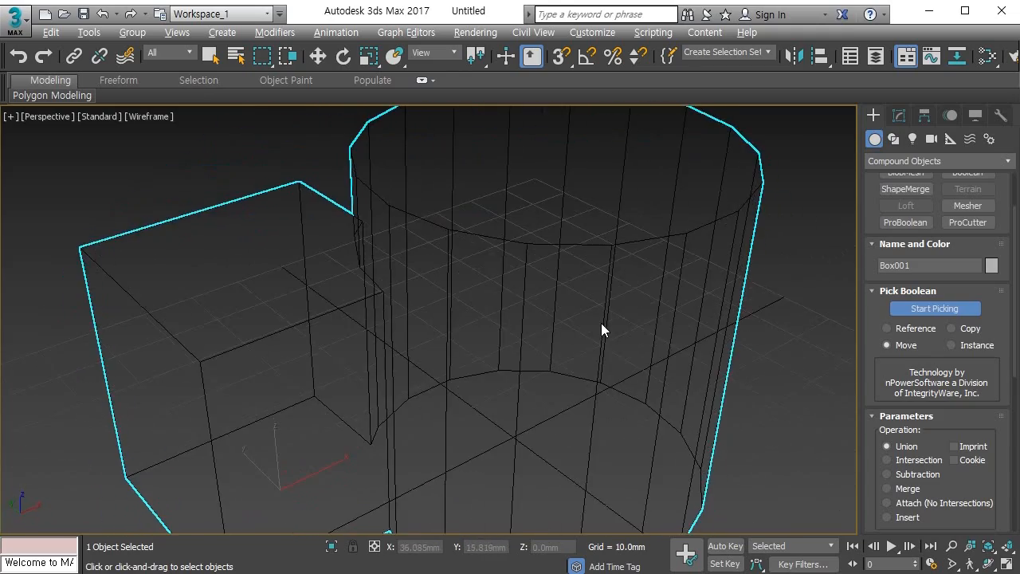
middle_click_drag(581, 330, 548, 322)
key("ctrl+z")
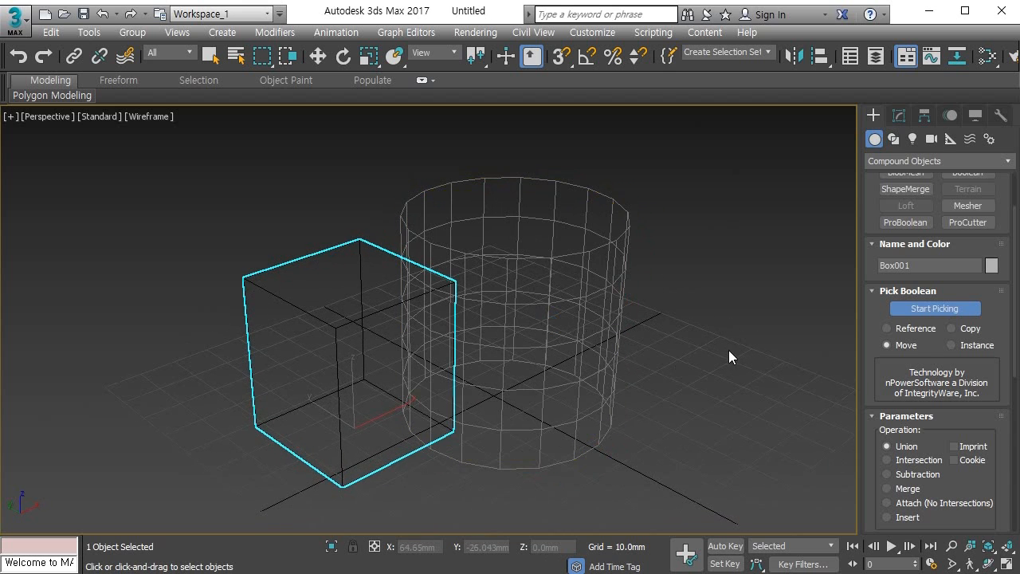
Step: Set the ProBoolean operation to Merge and pick the cylinder to merge it with the box
left_click(914, 492)
left_click(611, 293)
scroll(483, 325, "up", 5)
scroll(471, 322, "down", 5)
middle_click_drag(465, 320, 430, 317, "alt")
Step: Examine the merged wireframe where the box corner enters the cylinder, tracing the box edges inside the overlap
scroll(468, 285, "up", 4)
scroll(429, 311, "down", 2)
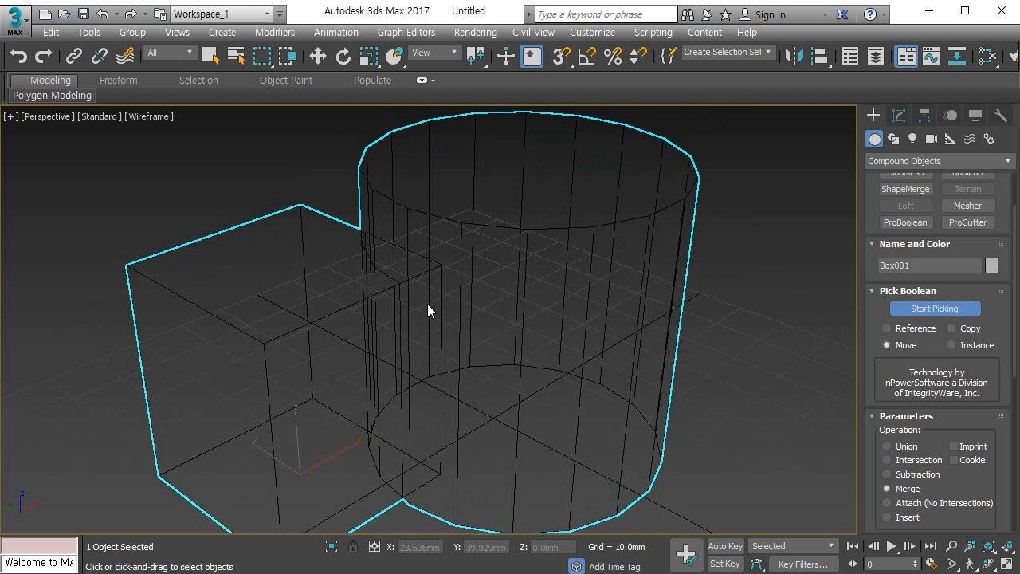
scroll(427, 306, "down", 2)
scroll(433, 311, "up", 3)
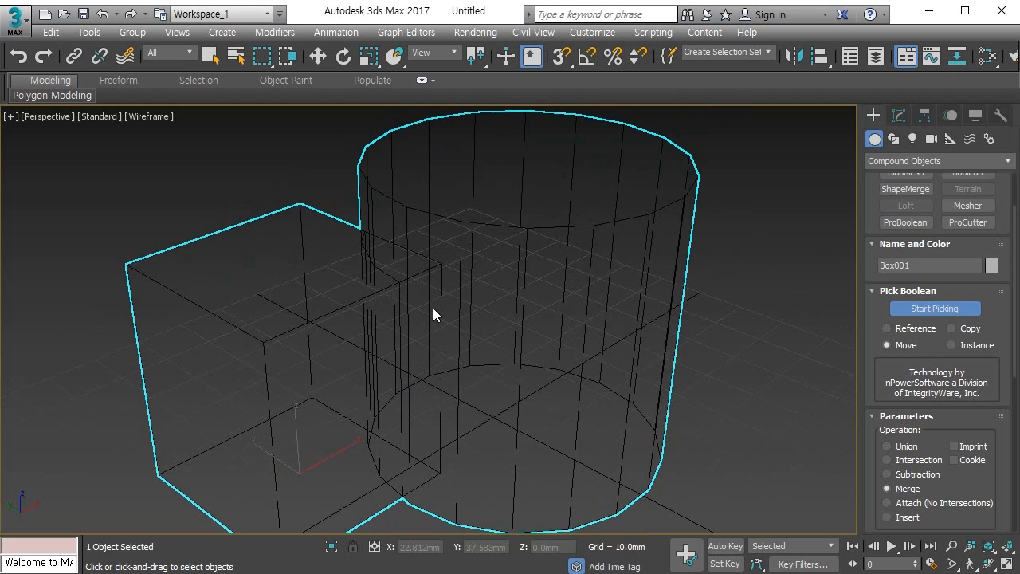
scroll(437, 318, "down", 1)
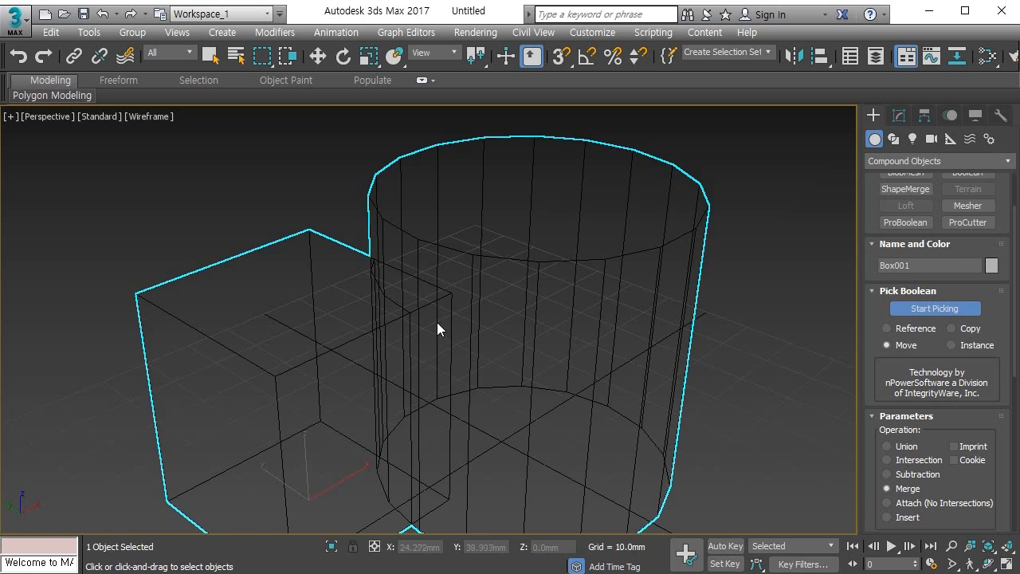
scroll(437, 328, "up", 2)
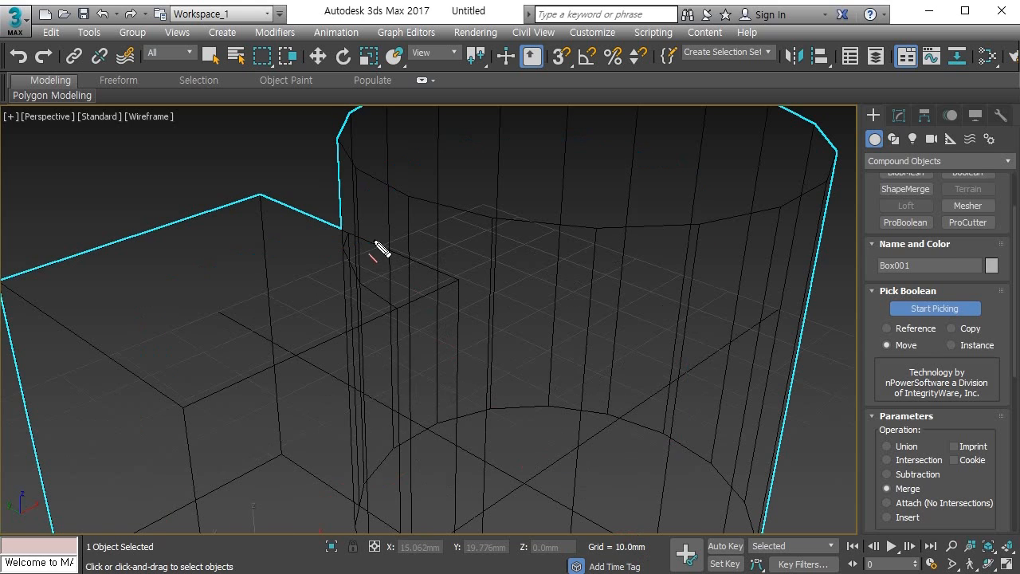
left_click_drag(351, 235, 450, 280)
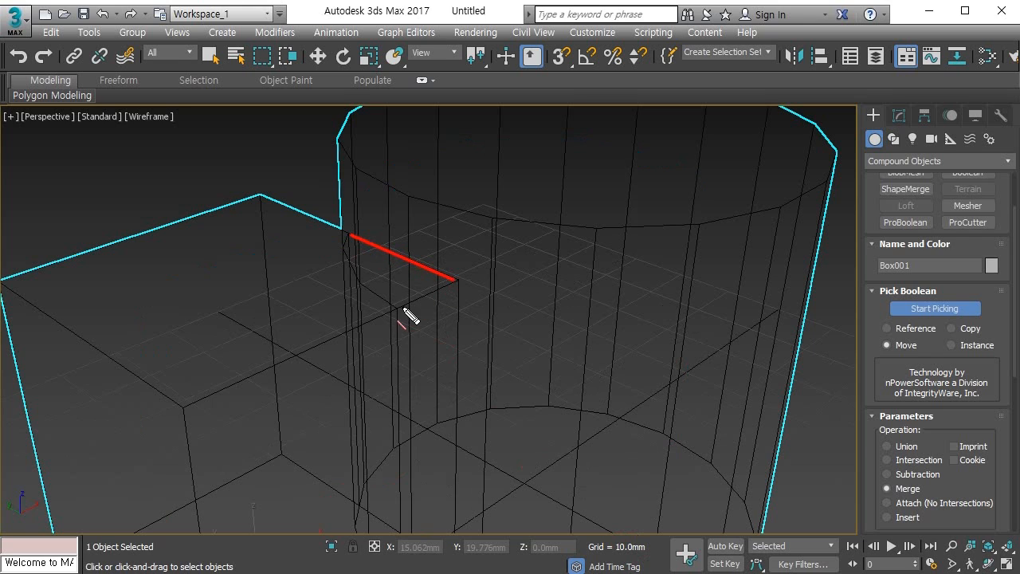
mouse_move(393, 307)
left_mouse_down()
mouse_move(454, 281)
mouse_move(456, 532)
left_mouse_up()
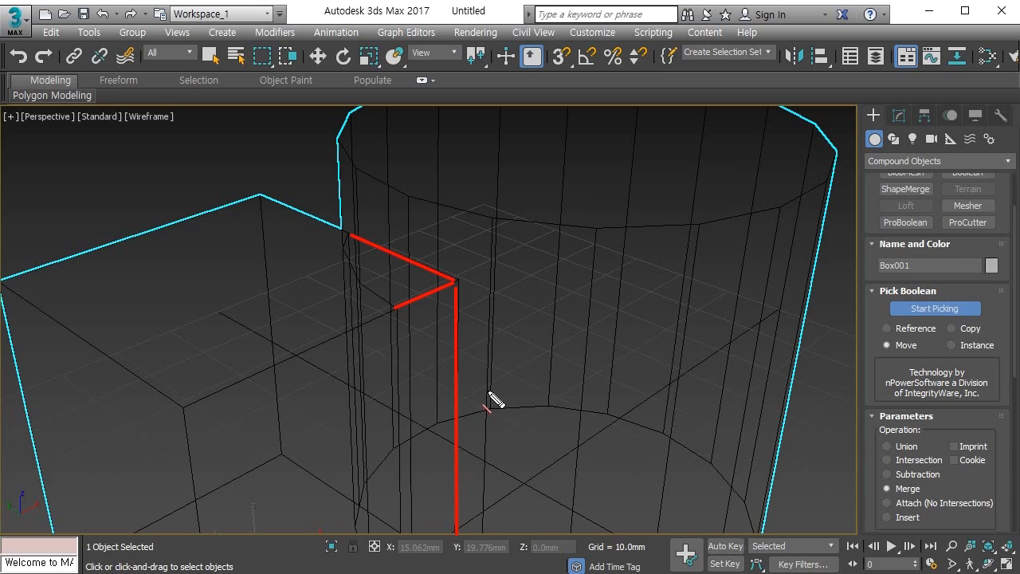
key("Escape")
Step: Examine the merged object from above, tracing the cylinder's vertical edges that run inside the box
middle_click_drag(487, 386, 518, 324)
scroll(511, 351, "down", 3)
mouse_move(509, 358)
middle_mouse_down()
mouse_move(380, 365)
mouse_move(371, 381)
mouse_move(383, 361)
middle_mouse_up()
scroll(439, 280, "up", 2)
middle_click_drag(439, 280, 457, 324)
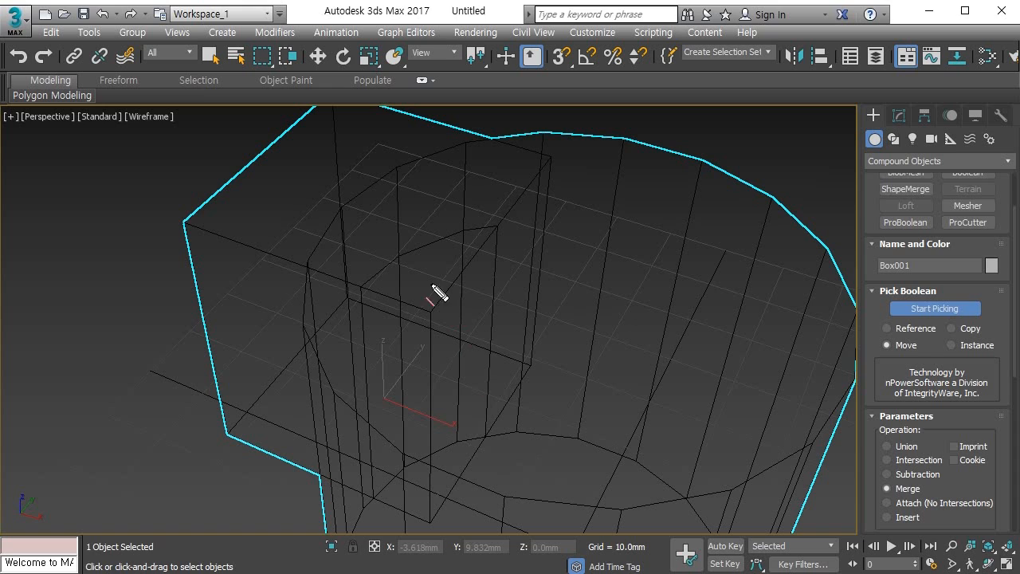
left_click_drag(396, 176, 406, 469)
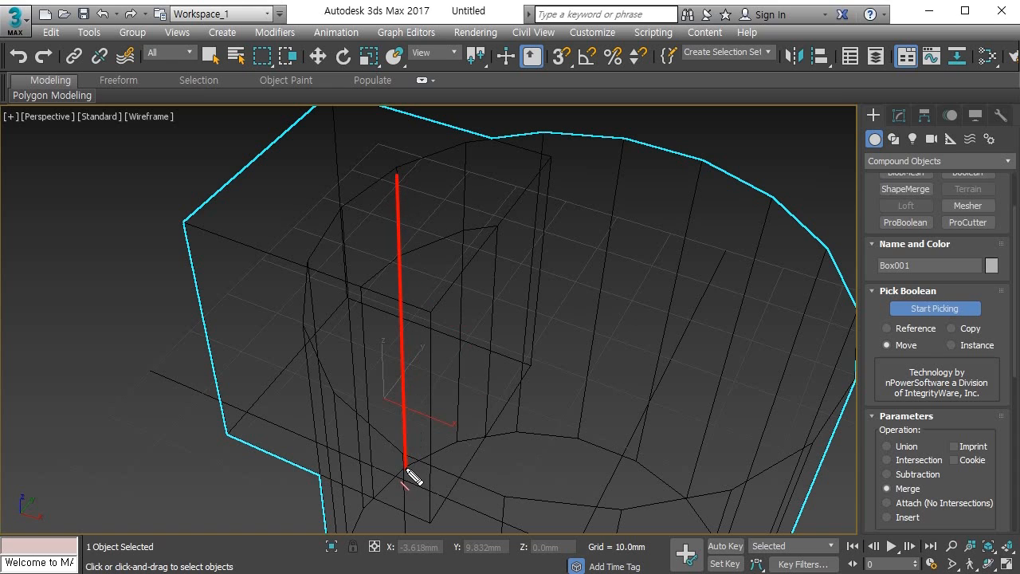
left_click_drag(465, 147, 460, 442)
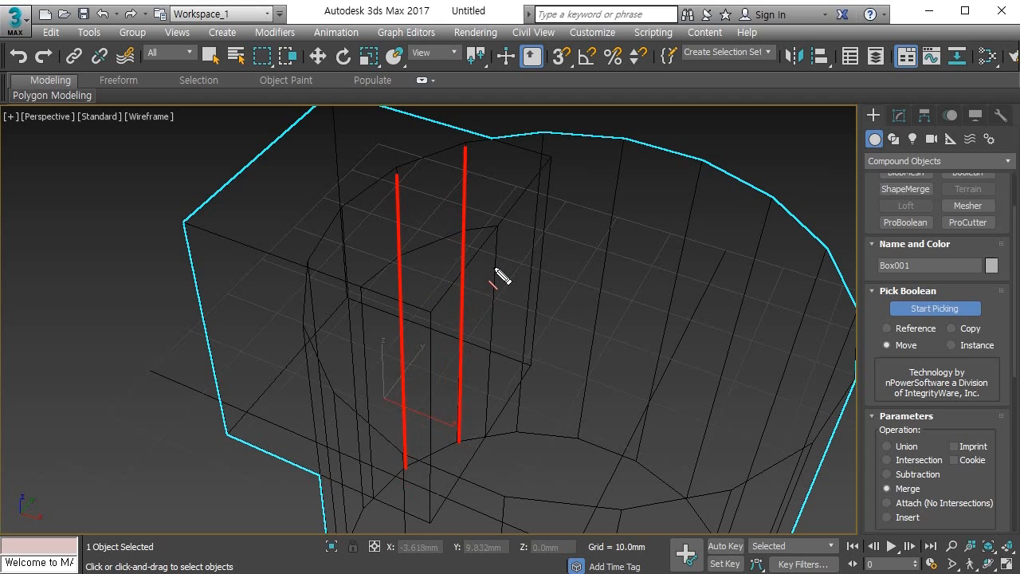
Step: Undo the merge to return to the separate box and cylinder
scroll(495, 275, "down", 3)
scroll(501, 302, "down", 2)
middle_click_drag(505, 323, 603, 279, "alt")
scroll(628, 303, "up", 3)
scroll(616, 299, "down", 2)
key("ctrl+z")
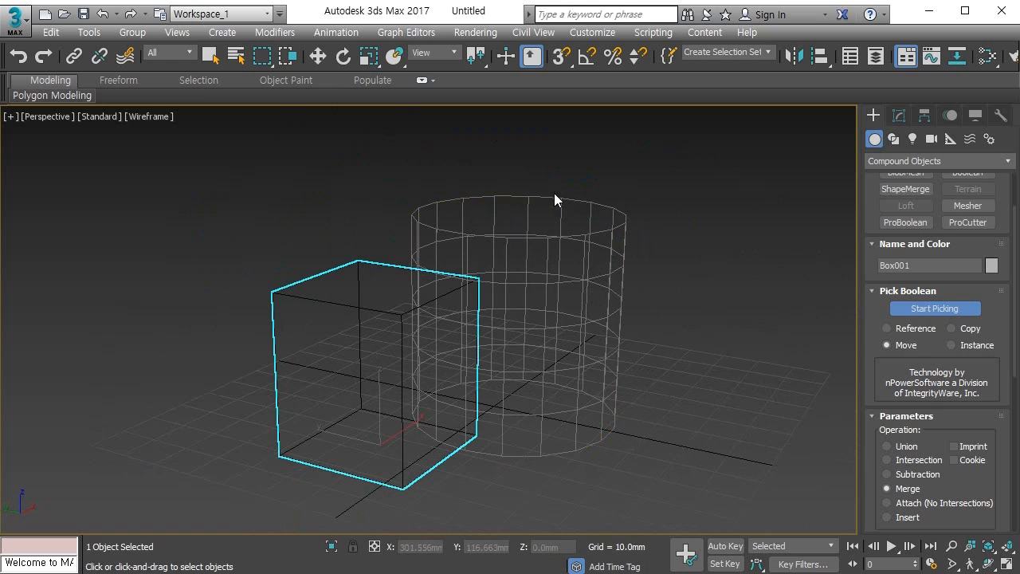
Step: Set the ProBoolean operation to Attach (No Intersections) and pick the cylinder to attach it to the box
left_click(887, 502)
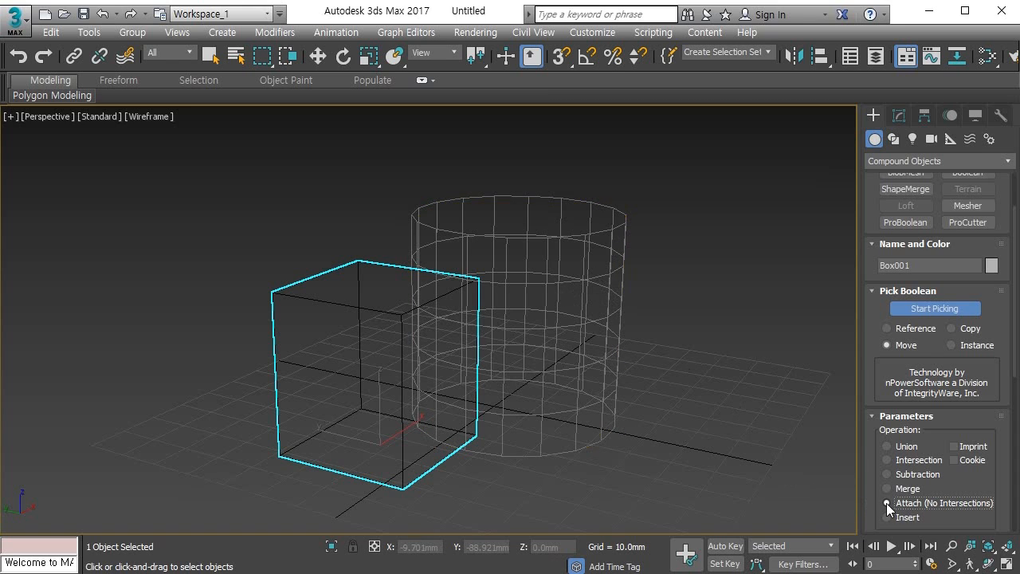
left_click(544, 332)
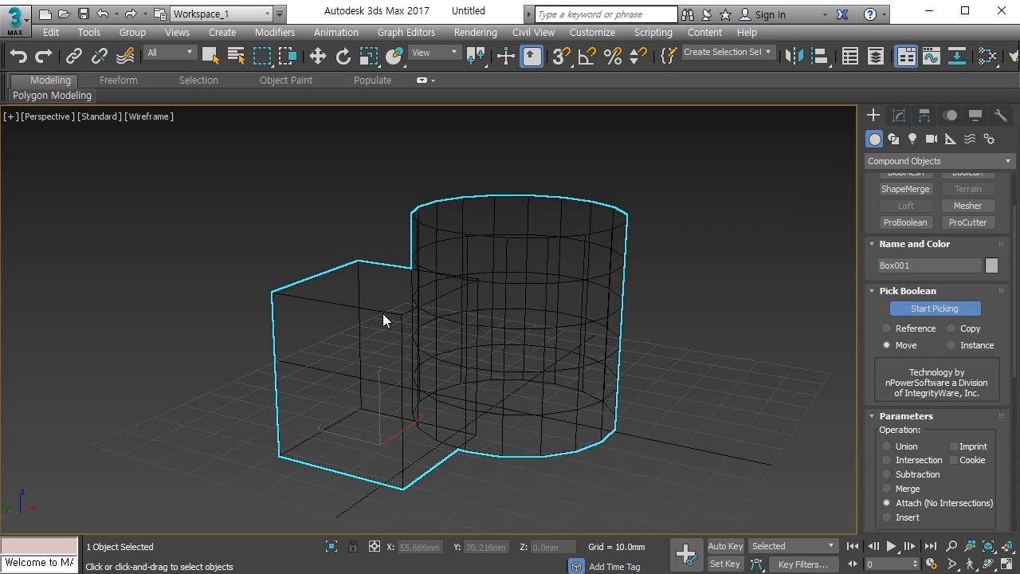
key("F3")
scroll(418, 275, "up", 6)
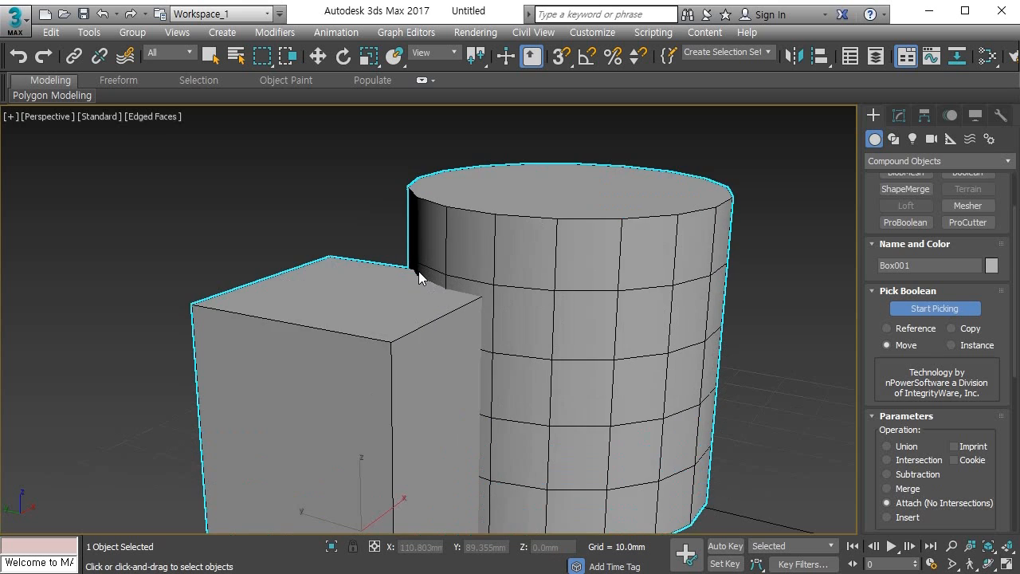
scroll(455, 327, "up", 3)
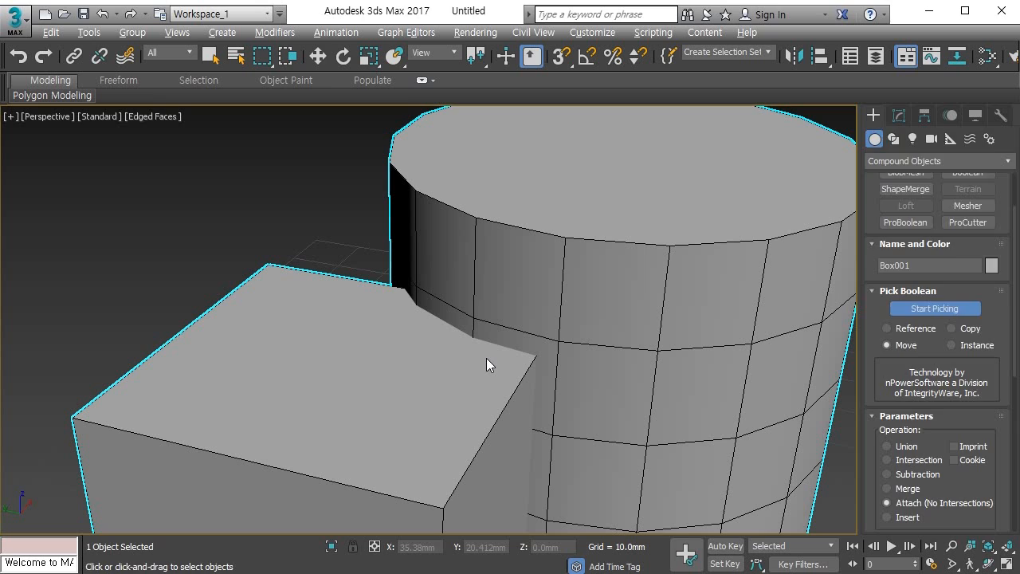
Step: Convert the attached object to an Editable Poly and enter its Vertex sub-object level
key("w")
key("1")
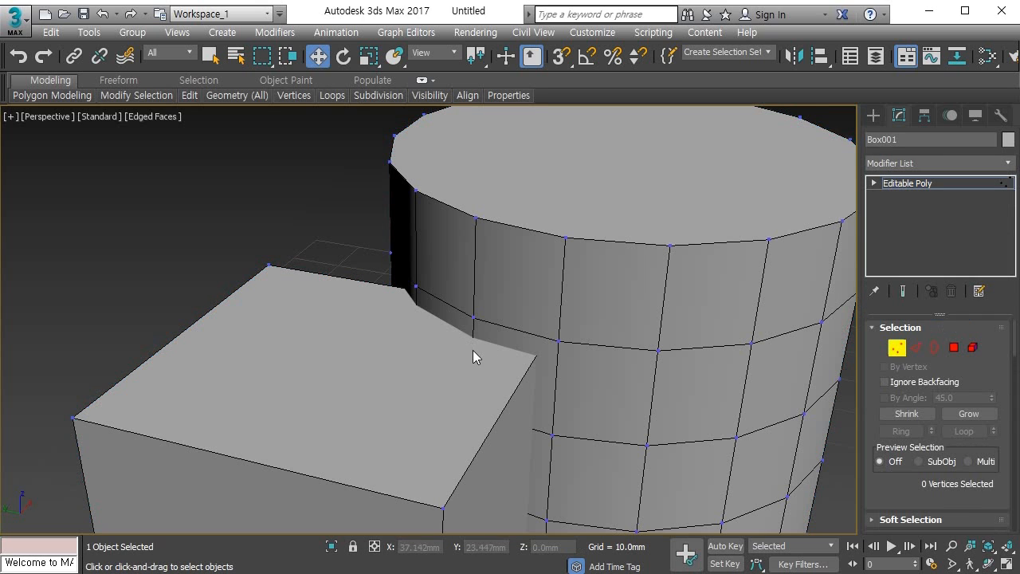
scroll(482, 346, "up", 2)
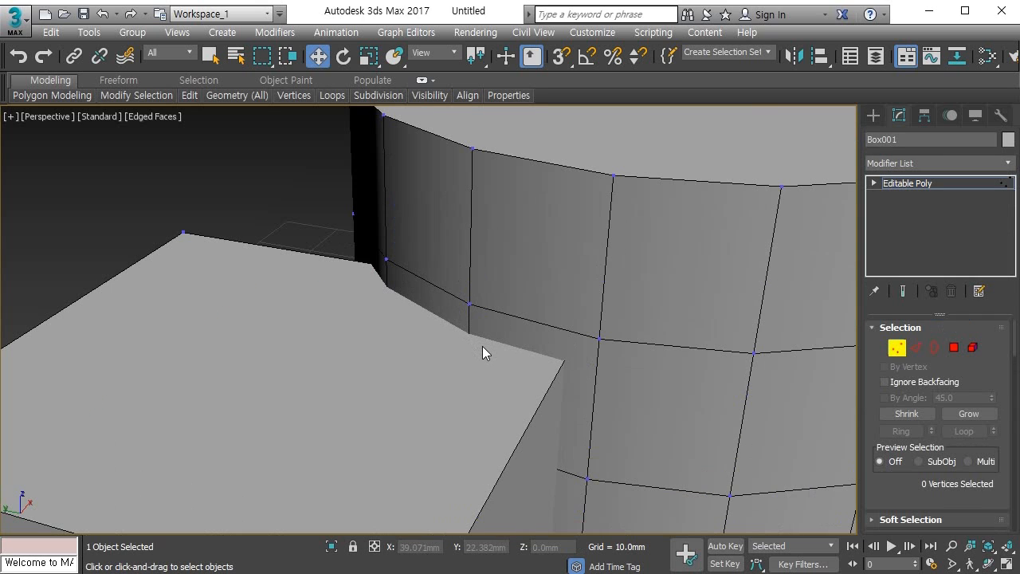
Step: Mark the four points where the box's top face meets the cylinder wall to check them for vertices
key("alt+c")
left_click(469, 336)
left_click(381, 290)
left_click_drag(564, 360, 563, 364)
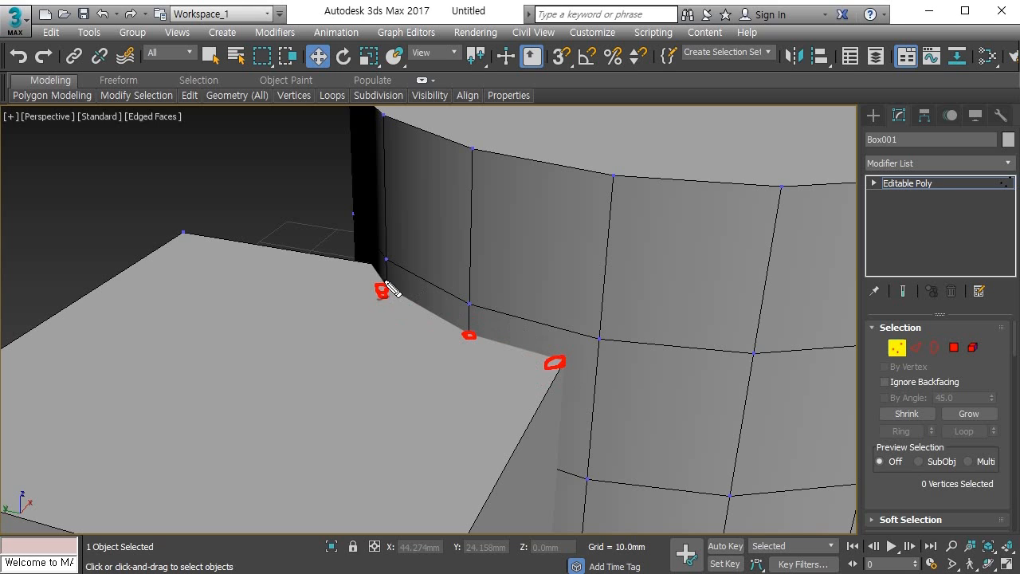
left_click_drag(376, 259, 381, 261)
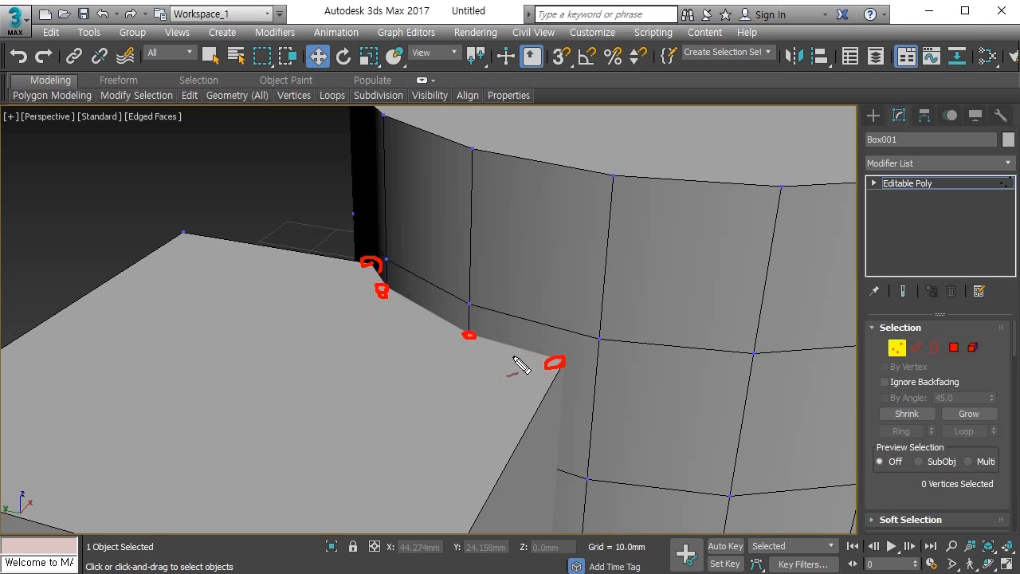
key("Escape")
middle_click_drag(576, 352, 528, 364, "alt")
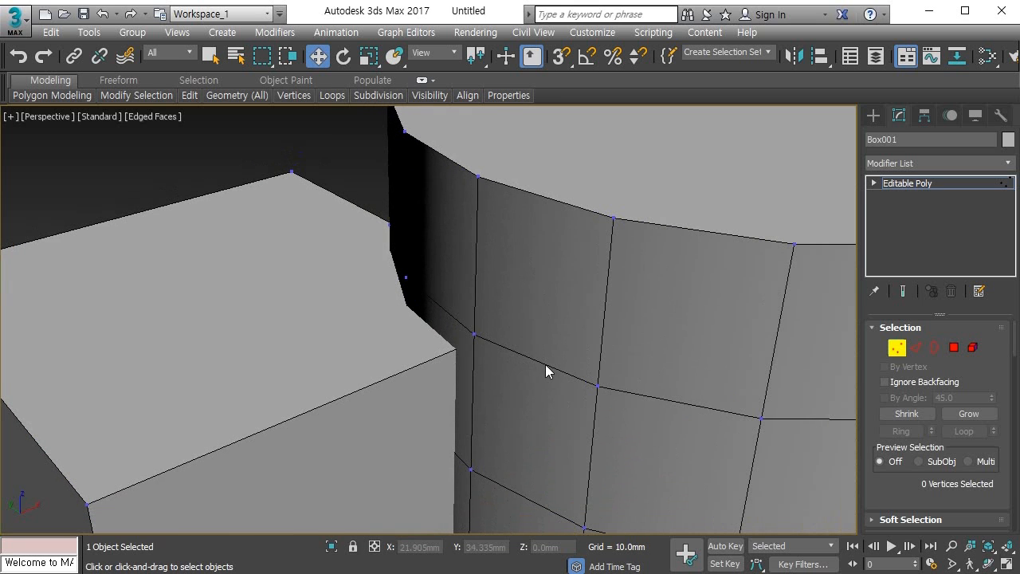
Step: Examine the attached object's vertices in wireframe around the overlap, and leave the Vertex level
key("F3")
middle_click_drag(537, 372, 422, 401, "alt")
middle_click_drag(478, 335, 537, 341, "alt")
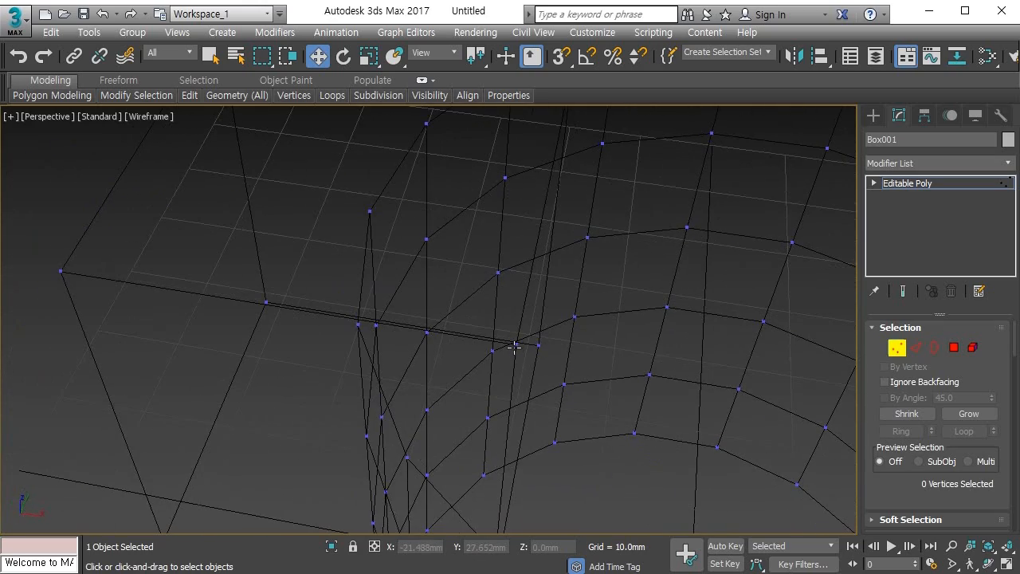
middle_click_drag(514, 346, 502, 377, "alt")
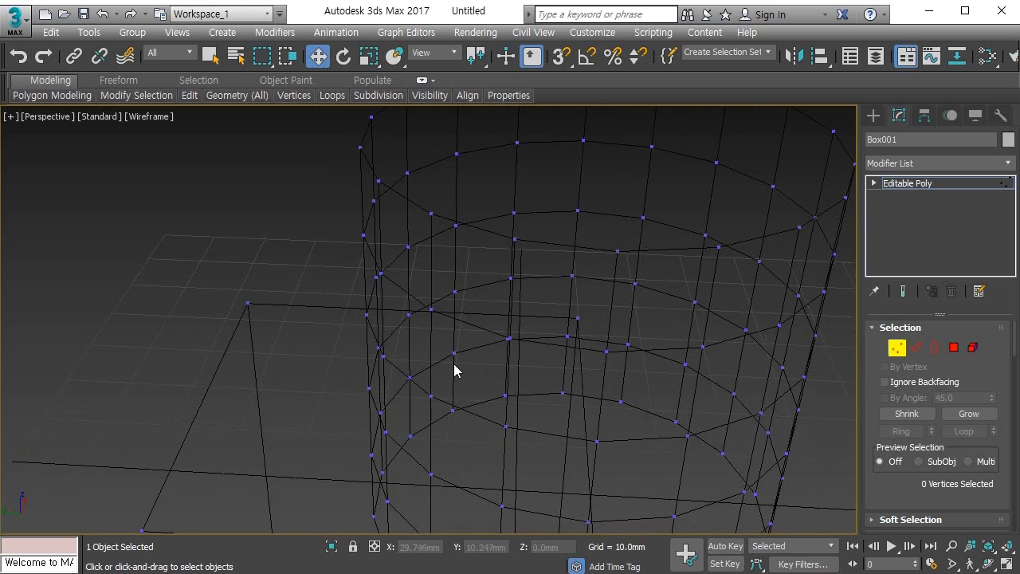
middle_click_drag(485, 376, 519, 359, "alt")
key("1")
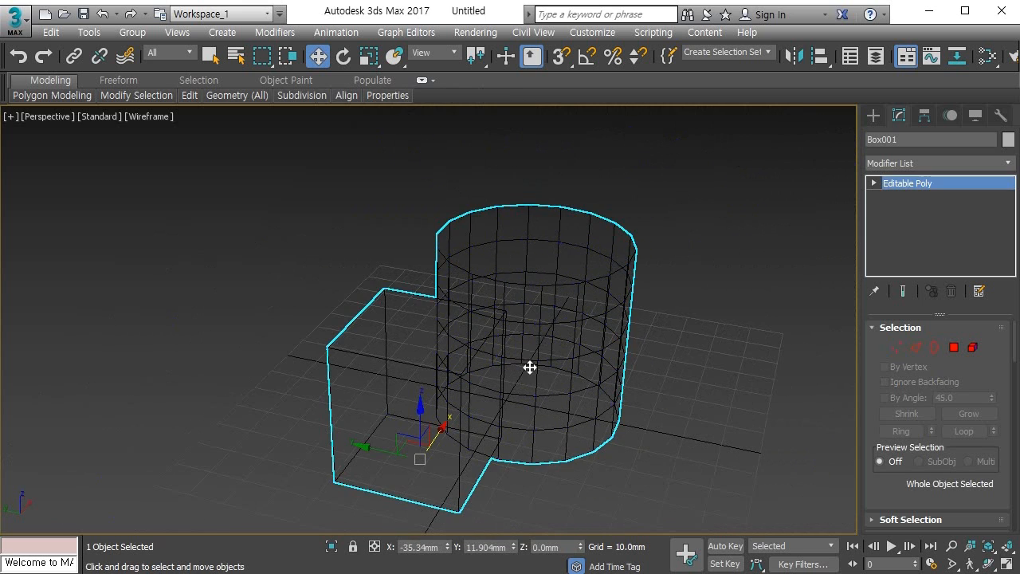
Step: Undo the poly conversion and the attachment to return to the separate box and cylinder
scroll(542, 391, "up", 3)
scroll(543, 386, "down", 3)
key("F3")
mouse_move(547, 391)
middle_mouse_down("alt")
mouse_move(516, 388)
mouse_move(514, 364)
middle_mouse_up("alt")
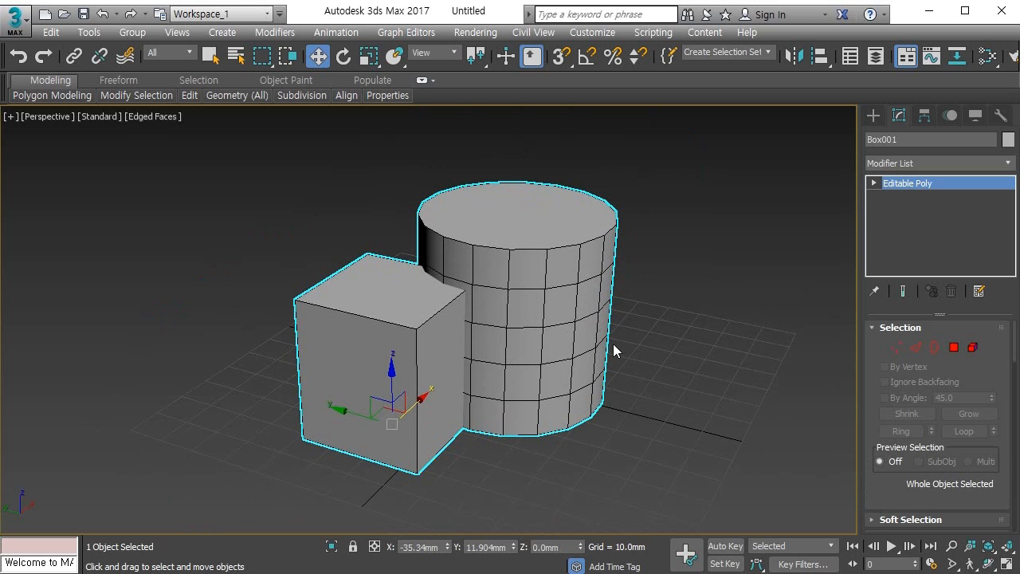
key("ctrl+z")
key("ctrl+z")
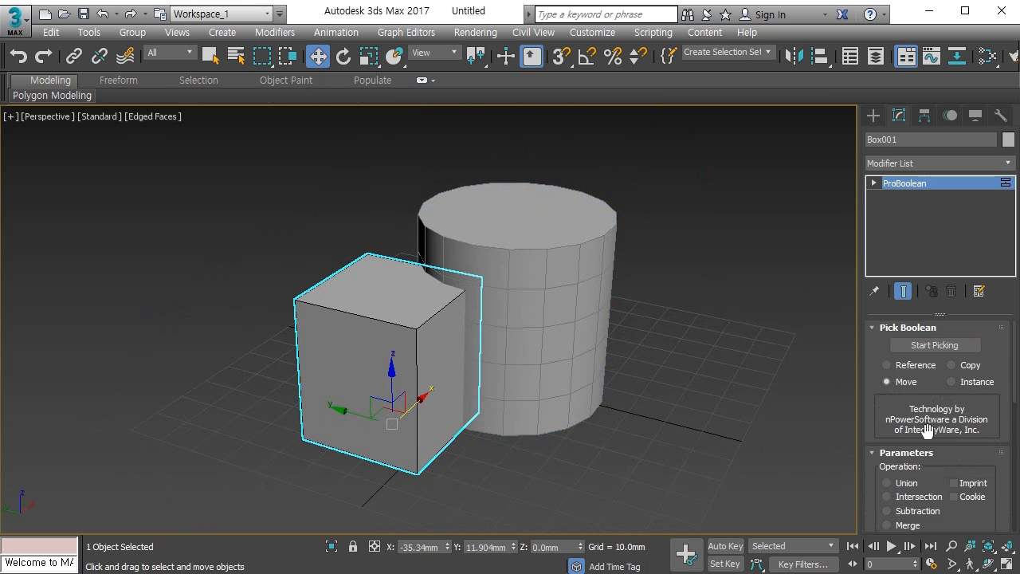
Step: Examine the separate box and cylinder in wireframe, selecting each in turn and ending with the box
left_click_drag(945, 514, 957, 390)
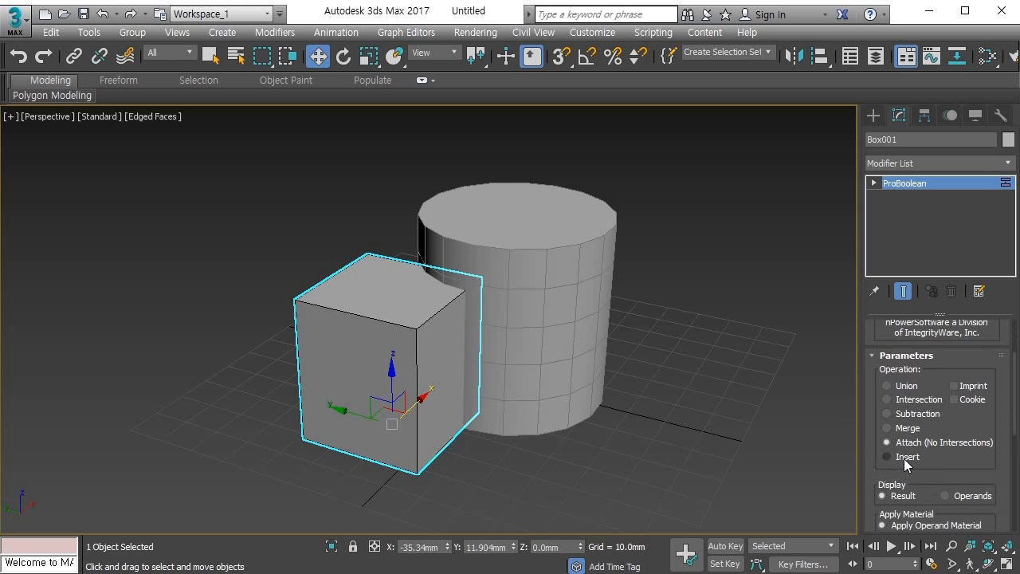
left_click(558, 354)
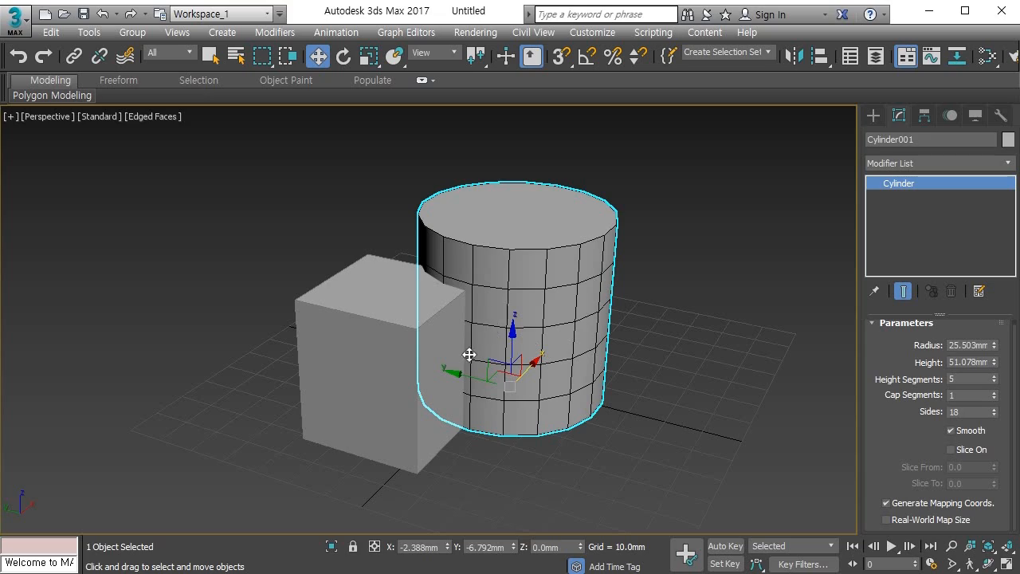
key("F3")
middle_click_drag(466, 316, 448, 354, "alt")
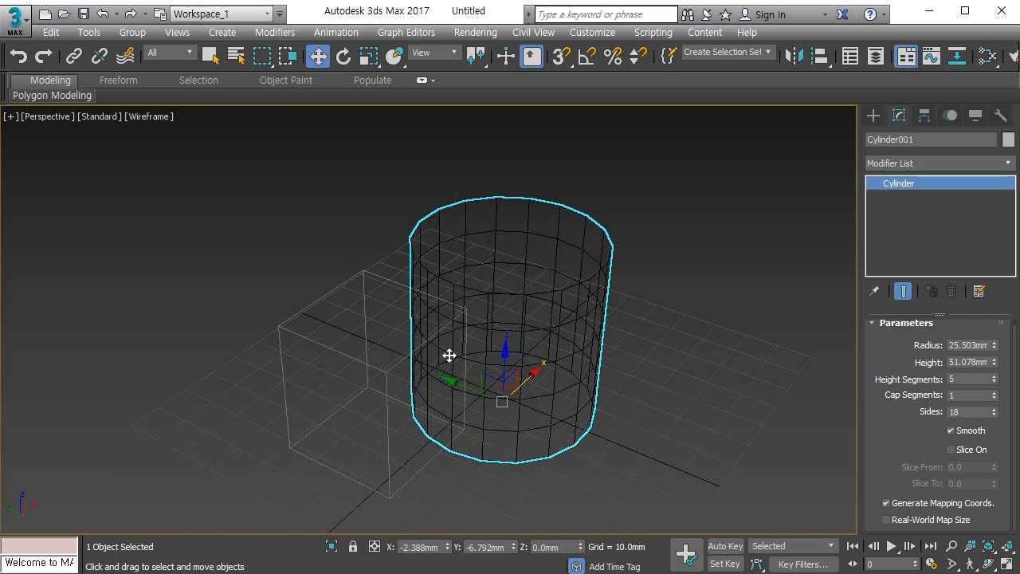
scroll(466, 361, "up", 2)
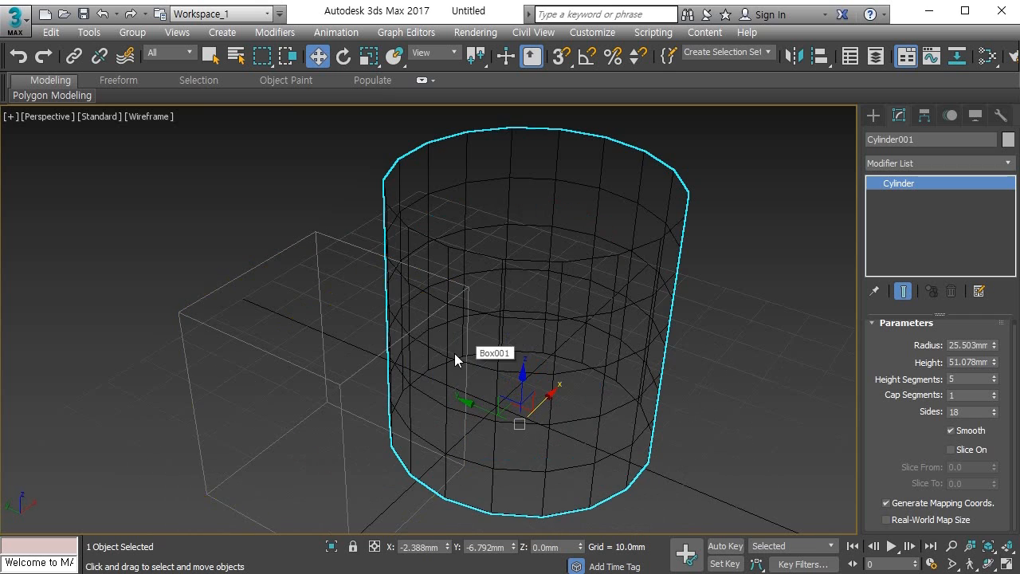
left_click(391, 343)
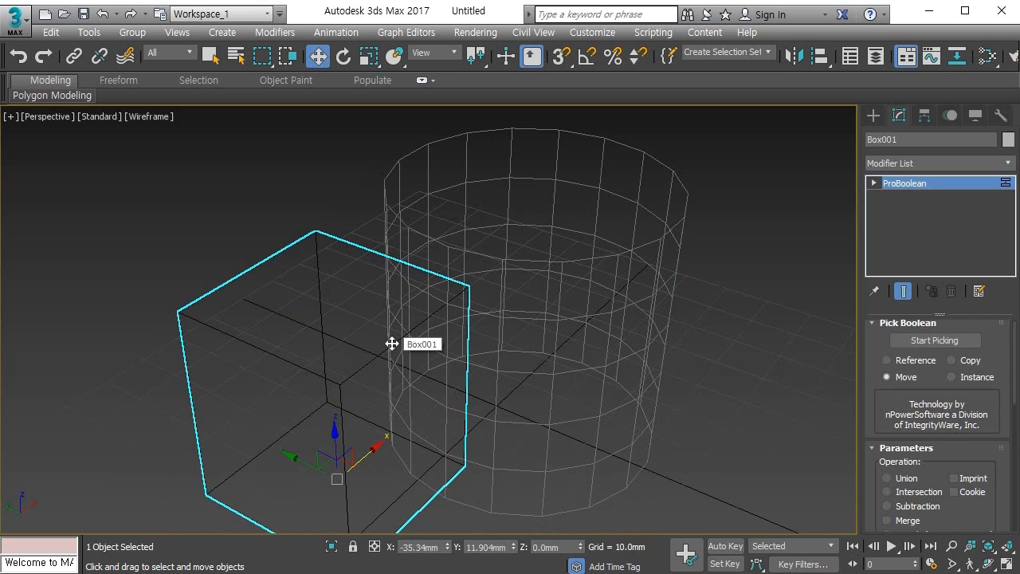
left_click(530, 350)
left_click(401, 345)
left_click(378, 355)
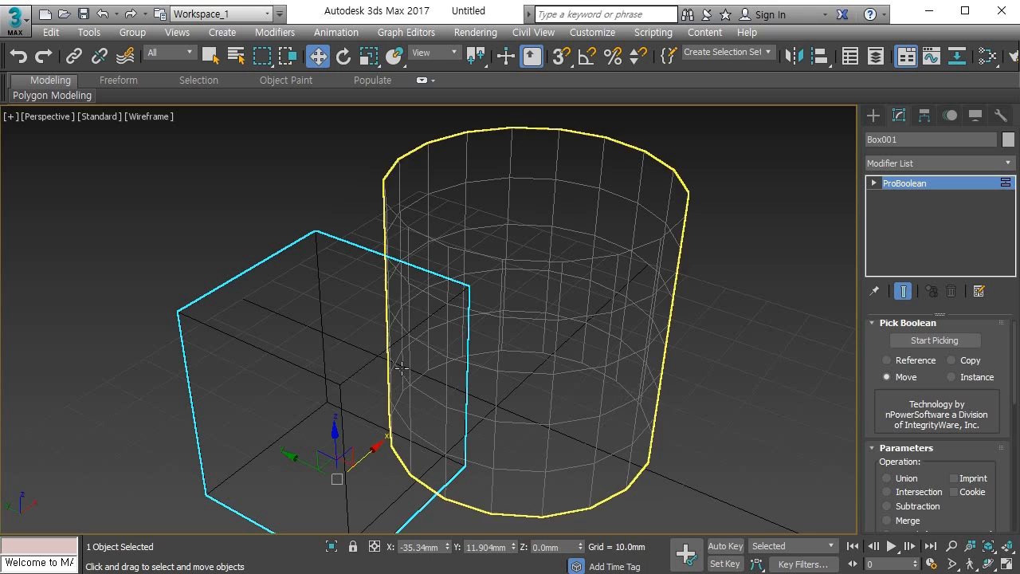
Step: Set the ProBoolean operation to Insert and pick the cylinder to insert it into the box
left_click(913, 341)
left_click_drag(879, 489, 882, 407)
left_click(907, 464)
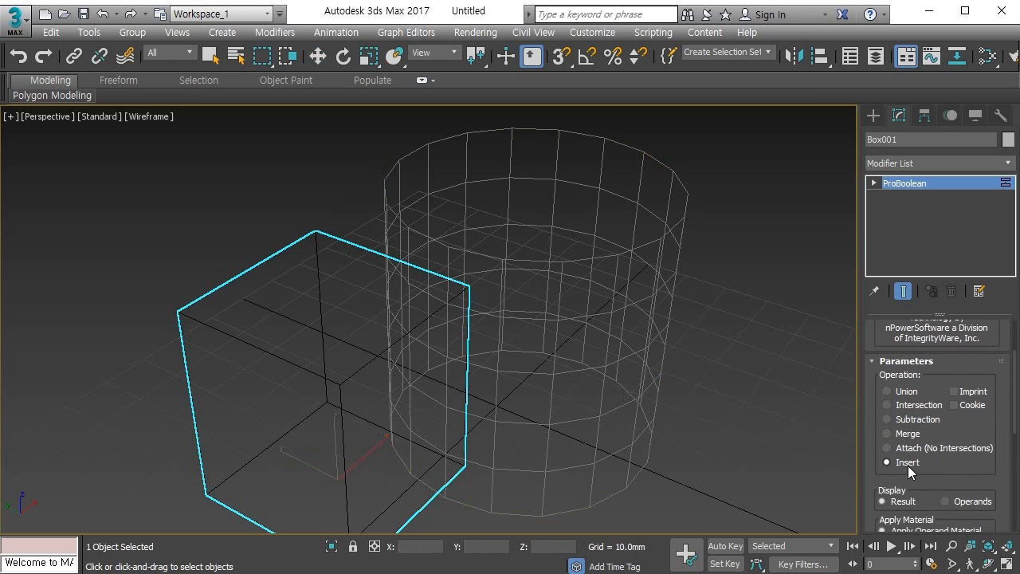
left_click(619, 308)
Step: Examine the inserted object's wireframe from above, tracing where the box corner would run inside the cylinder
middle_click_drag(619, 308, 424, 389, "alt")
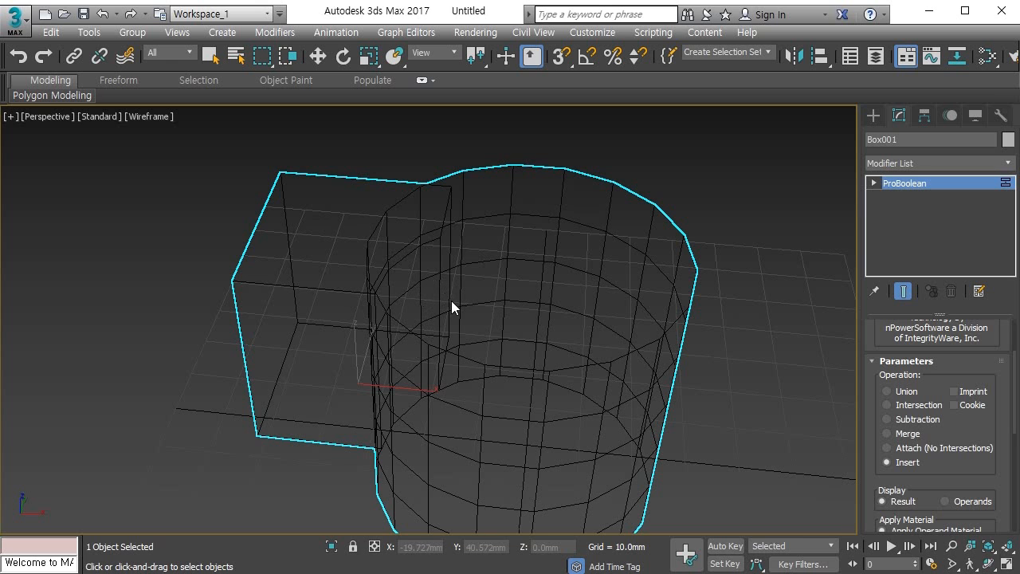
mouse_move(480, 284)
middle_mouse_down("alt")
mouse_move(467, 272)
mouse_move(509, 275)
mouse_move(464, 279)
middle_mouse_up("alt")
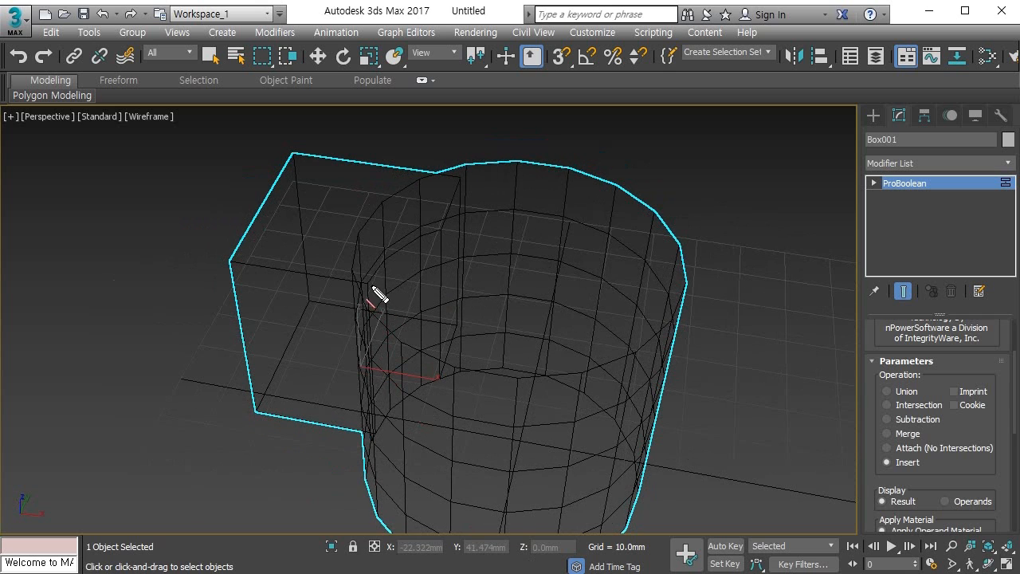
mouse_move(437, 233)
left_mouse_down()
mouse_move(405, 280)
mouse_move(410, 426)
mouse_move(383, 431)
mouse_move(419, 430)
mouse_move(442, 373)
left_mouse_up()
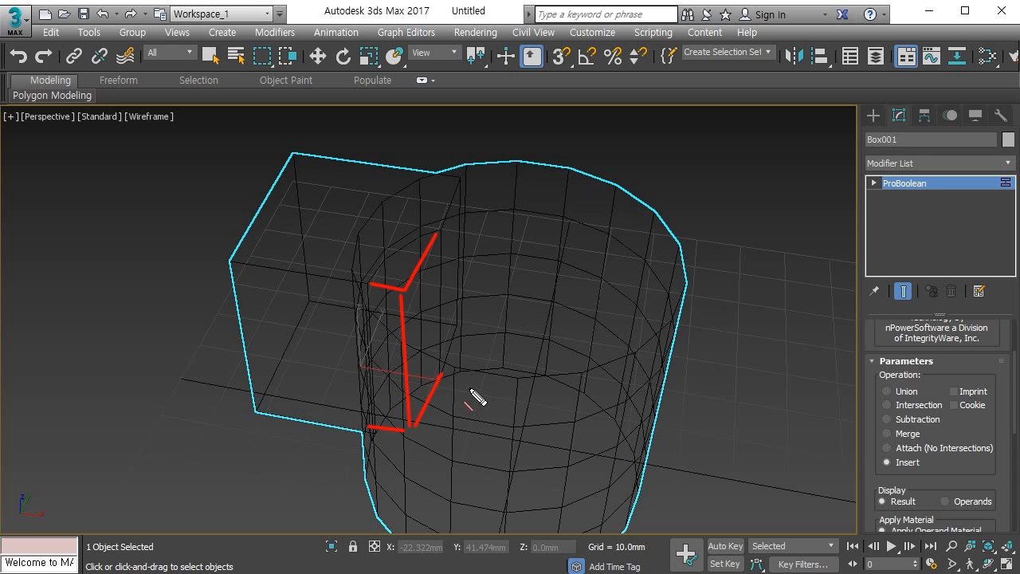
key("Escape")
middle_click_drag(455, 384, 595, 359, "alt")
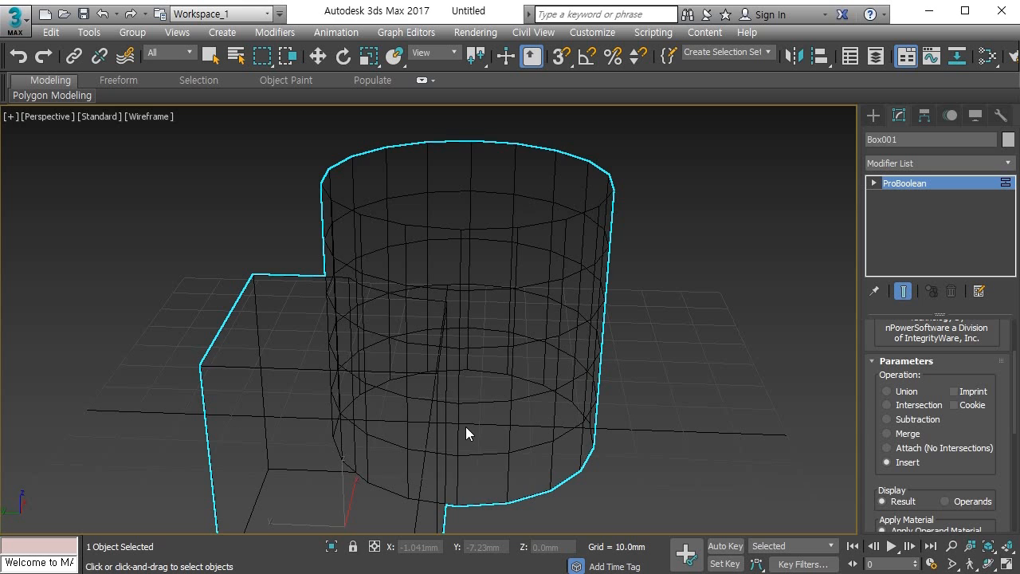
Step: Examine the inserted object with shaded edged faces from several angles around the box and cylinder junction
key("F3")
mouse_move(418, 332)
middle_mouse_down("alt")
mouse_move(391, 348)
mouse_move(397, 386)
mouse_move(368, 359)
mouse_move(362, 366)
mouse_move(380, 374)
middle_mouse_up("alt")
scroll(397, 385, "down", 2)
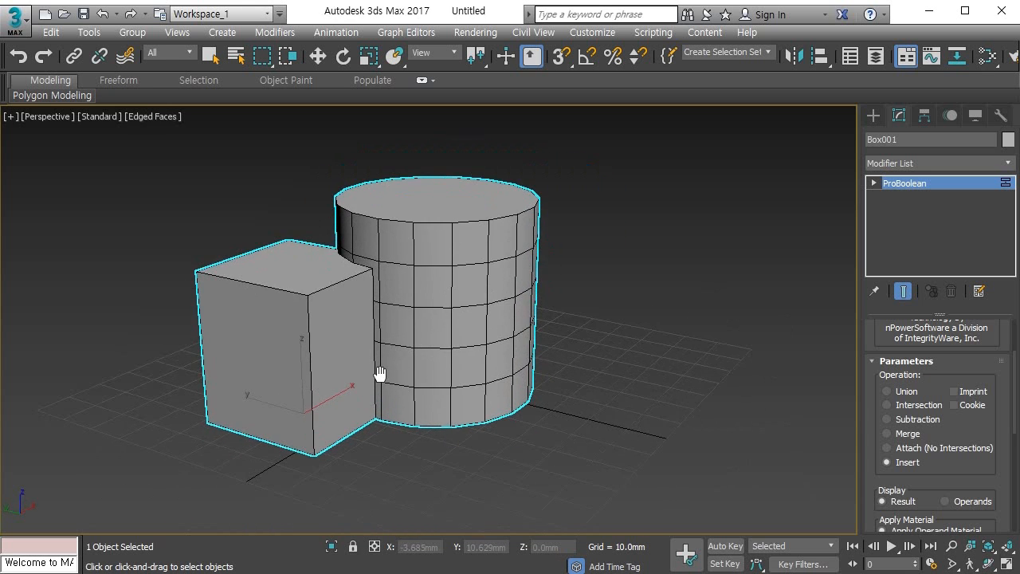
middle_click_drag(421, 405, 424, 380)
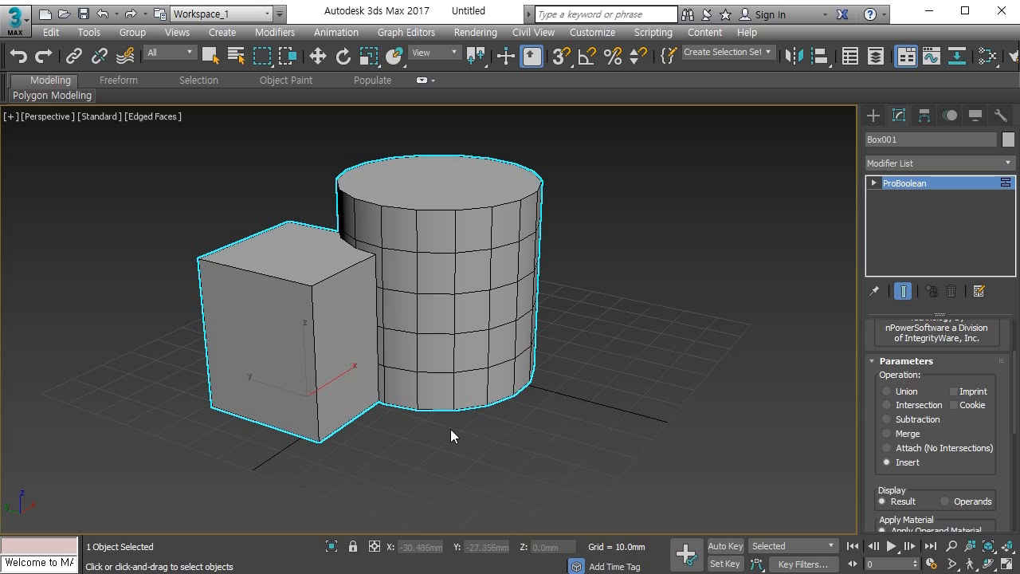
middle_click_drag(451, 429, 467, 444)
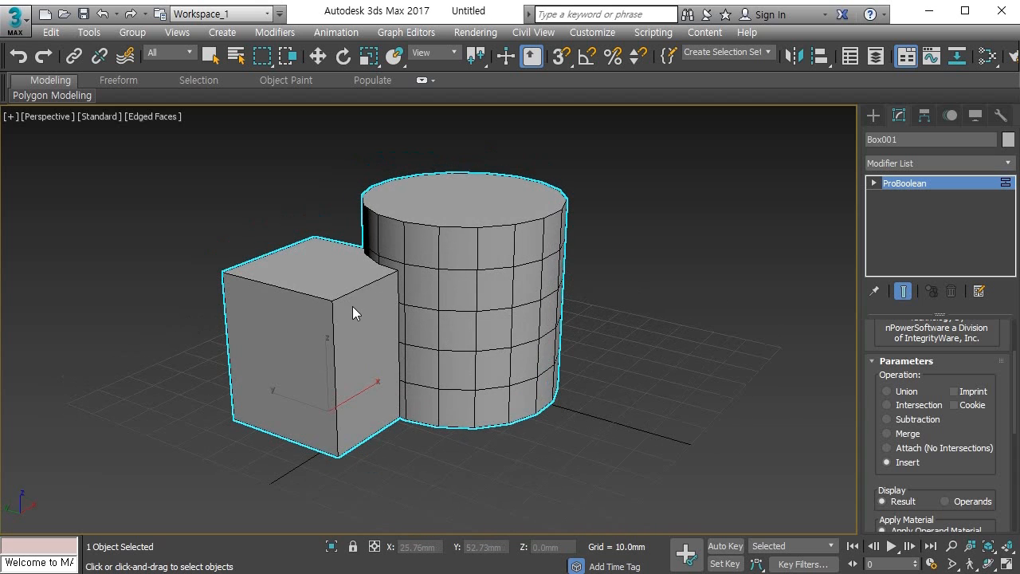
middle_click_drag(371, 281, 400, 296, "alt")
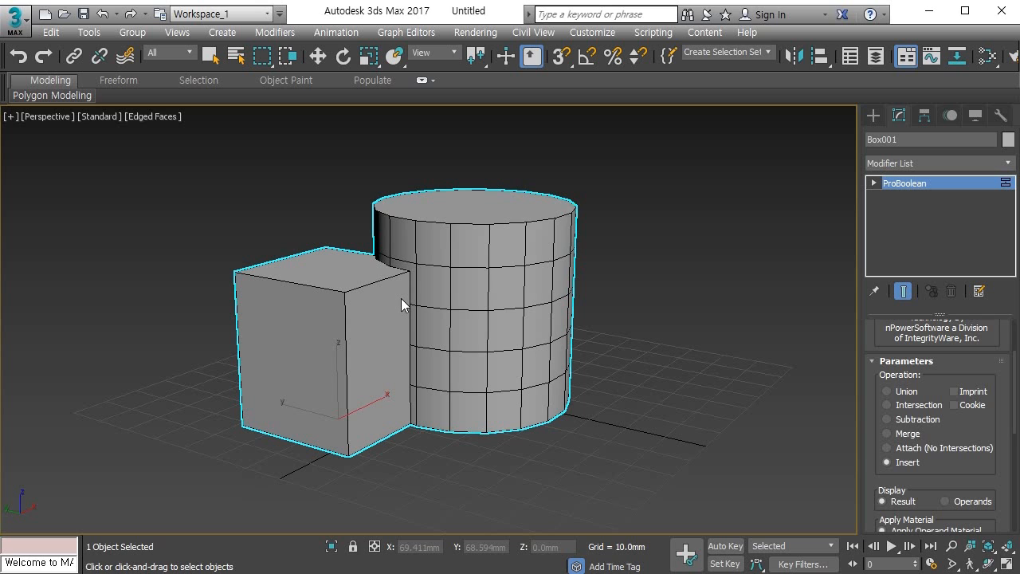
middle_click_drag(578, 322, 578, 339, "alt")
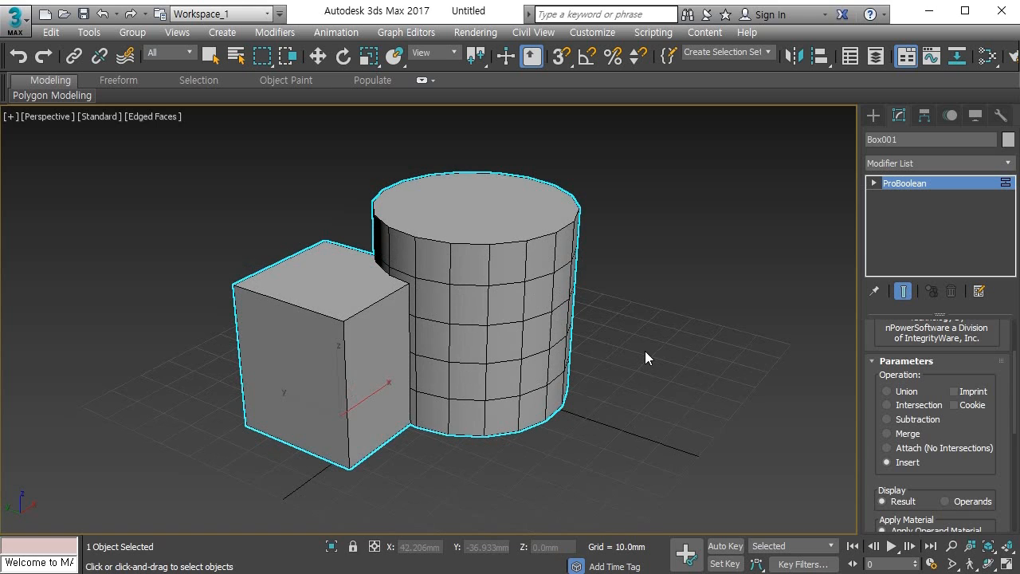
Step: Undo the insertion to return to the separate box and cylinder, and reselect the box
scroll(644, 351, "down", 1)
key("ctrl+z")
key("ctrl+z")
key("ctrl+z")
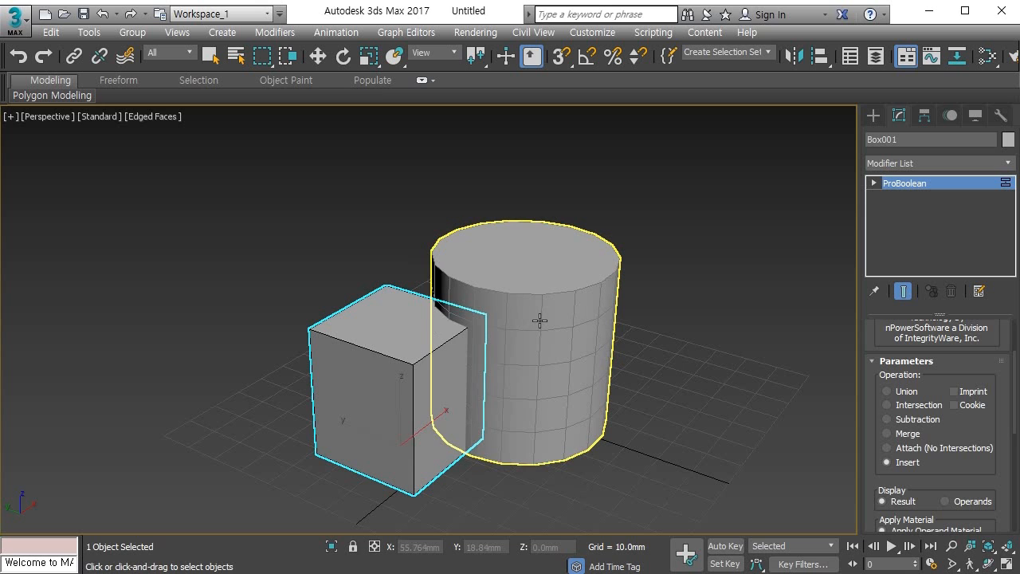
left_click(539, 320)
left_click(483, 348)
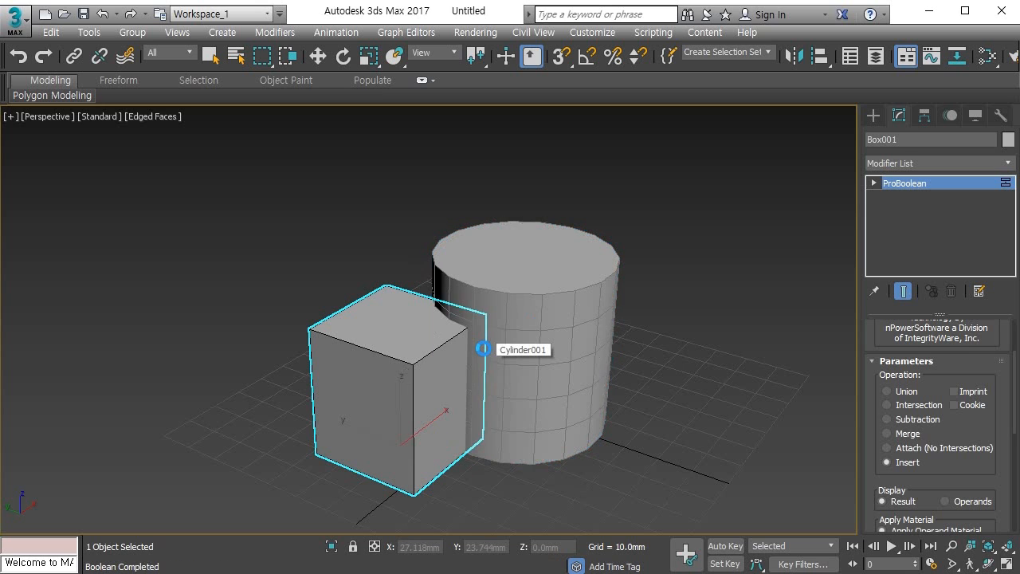
left_click(478, 348)
left_click(404, 374)
left_click(502, 341)
left_click(401, 380)
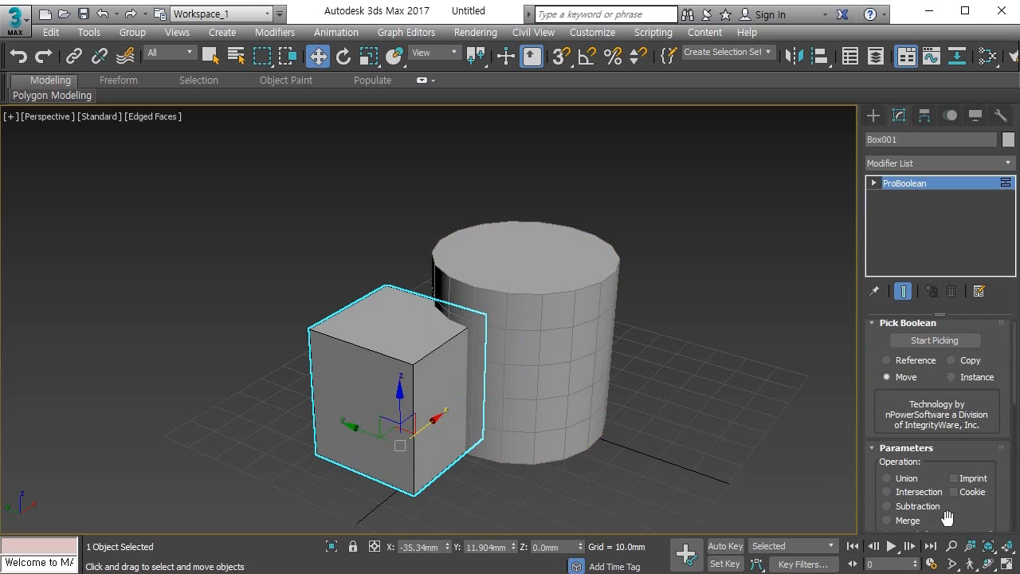
Step: Set the ProBoolean operation to Subtraction and pick the cylinder to cut it out of the box
scroll(944, 510, "down", 1)
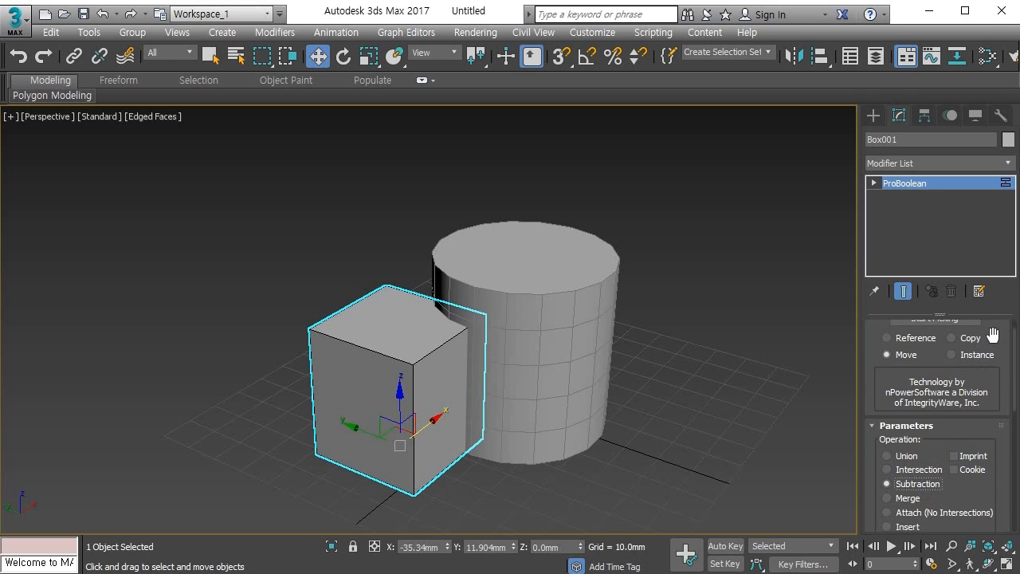
scroll(981, 368, "up", 1)
left_click(924, 345)
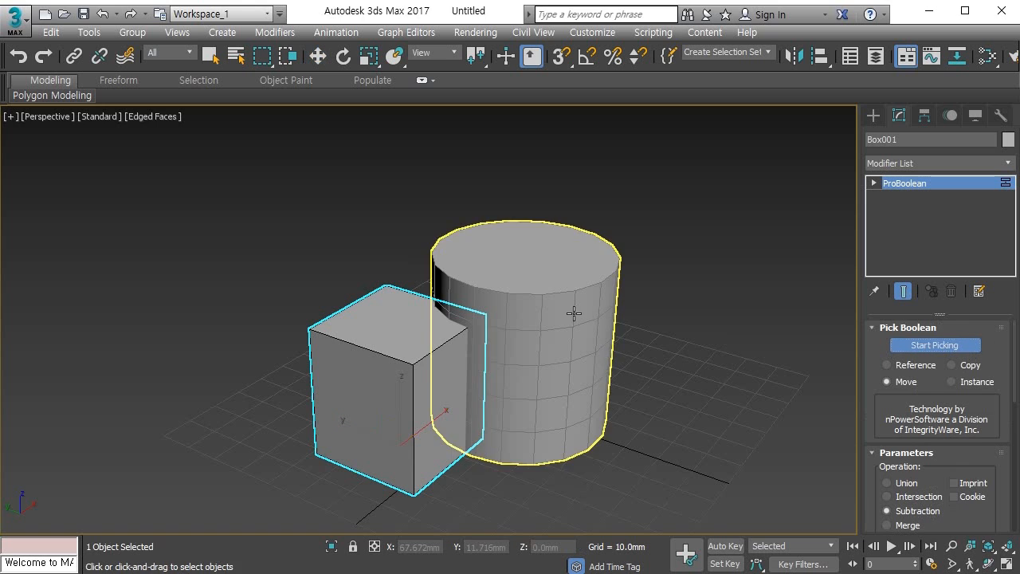
left_click(574, 313)
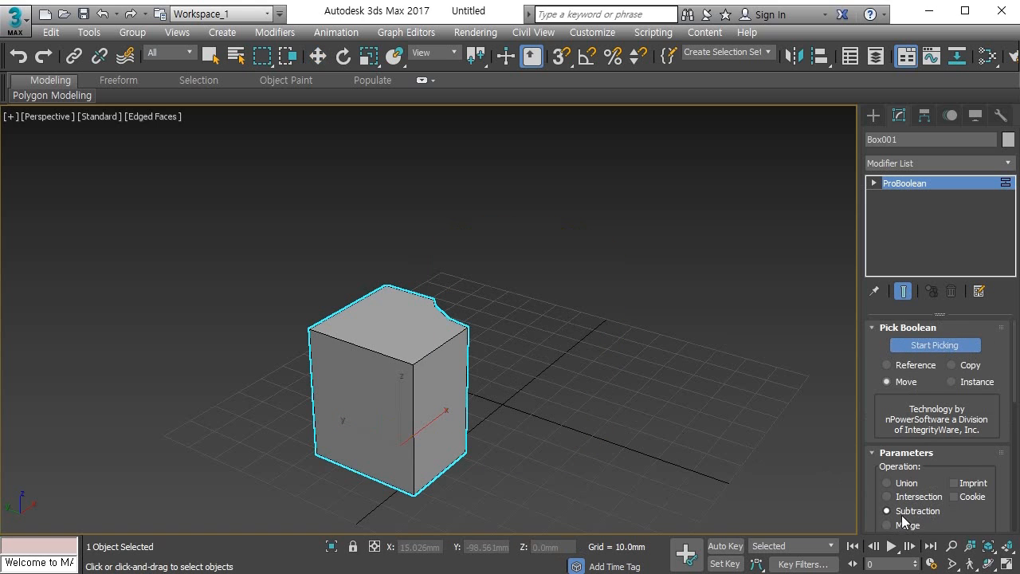
Step: Switch the ProBoolean display repeatedly between Operands and Result to compare the original shapes with the subtracted box
scroll(962, 516, "down", 6)
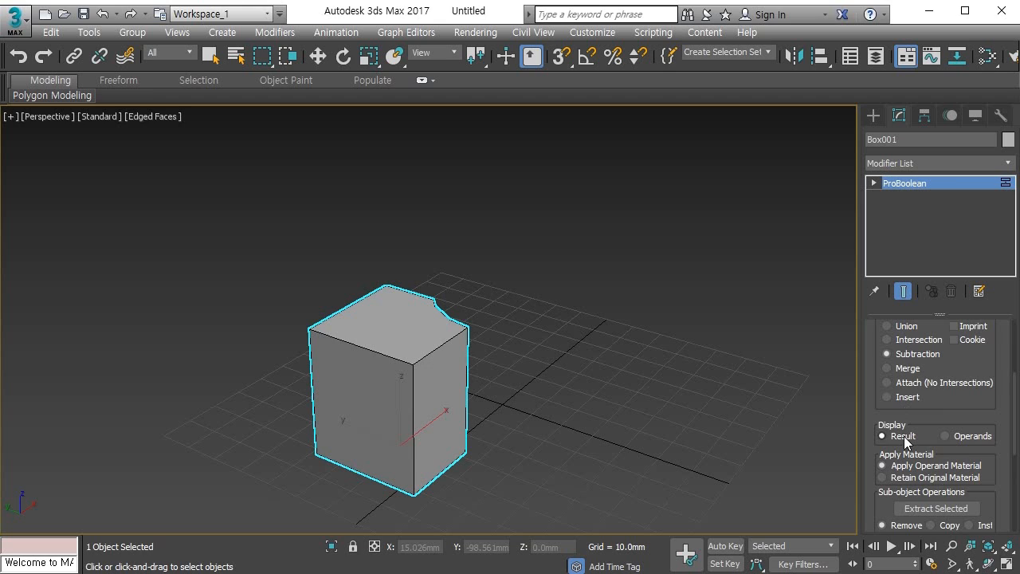
left_click(959, 438)
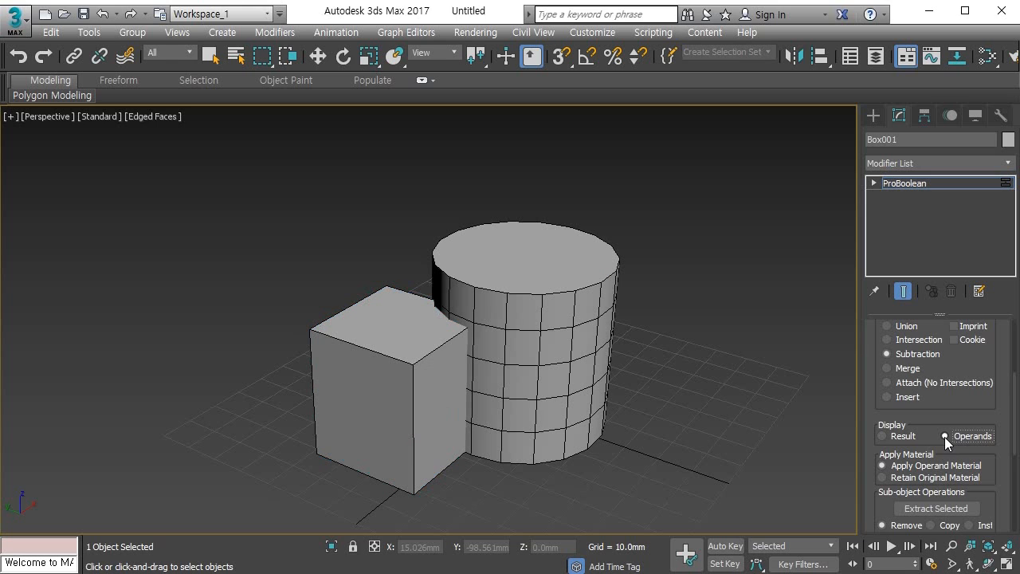
left_click(903, 436)
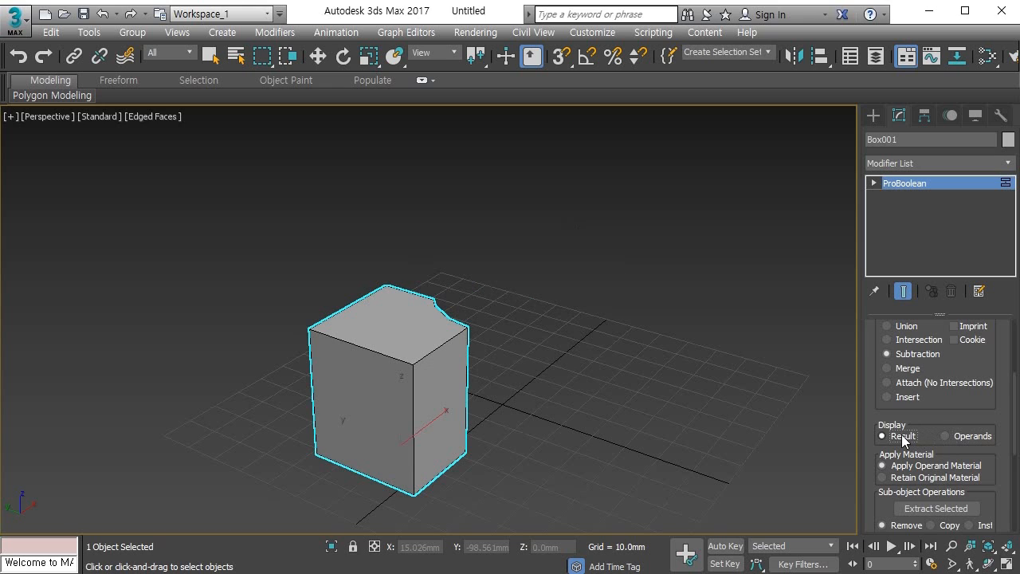
left_click(948, 436)
left_click(897, 440)
left_click(956, 437)
left_click(900, 436)
left_click(946, 436)
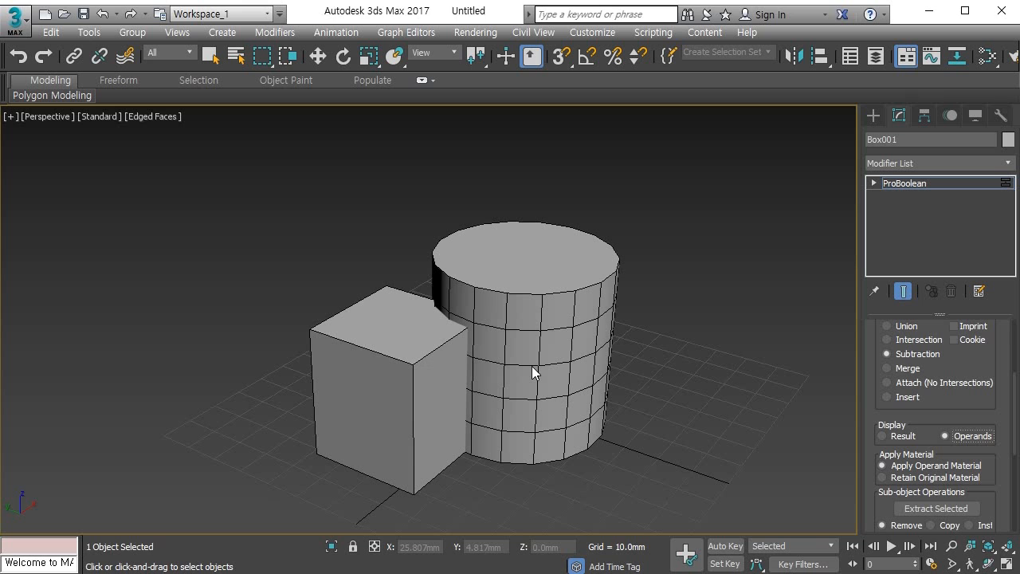
Step: Step back through the subtraction to bring the cylinder back as a separate object, and inspect both objects' parameters
key("ctrl+y")
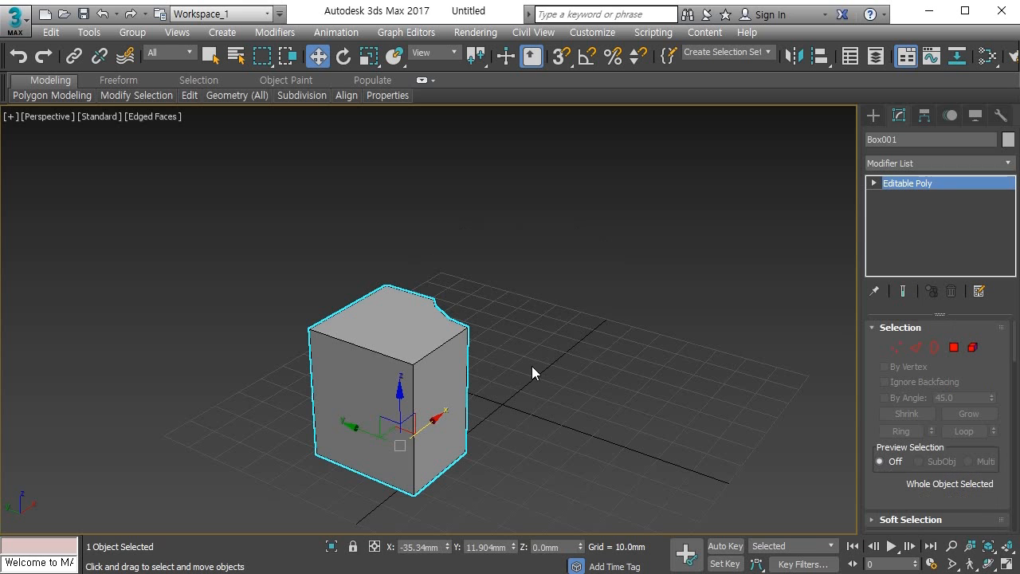
middle_click_drag(531, 366, 446, 342, "alt")
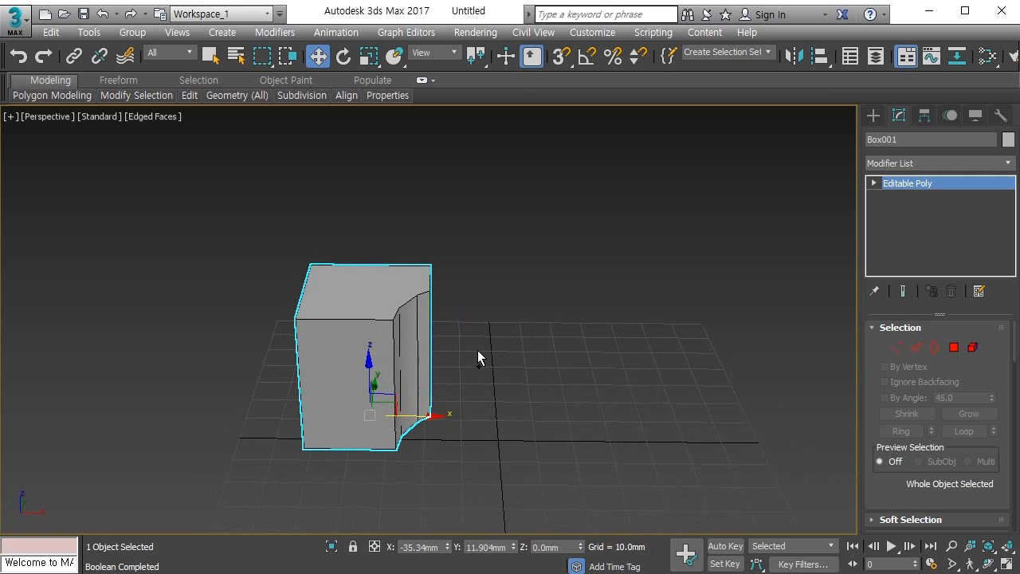
key("ctrl+z")
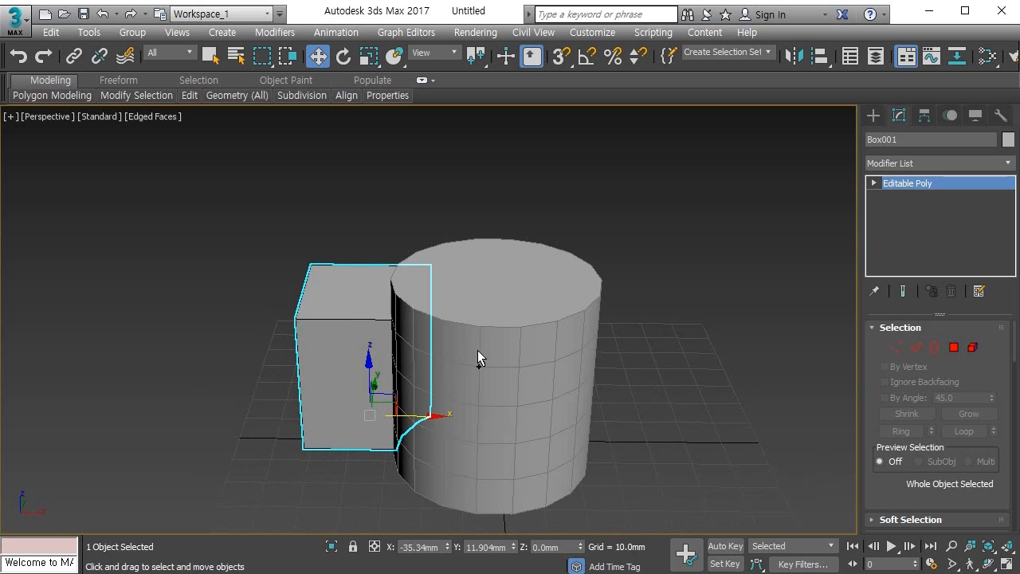
left_click(456, 369)
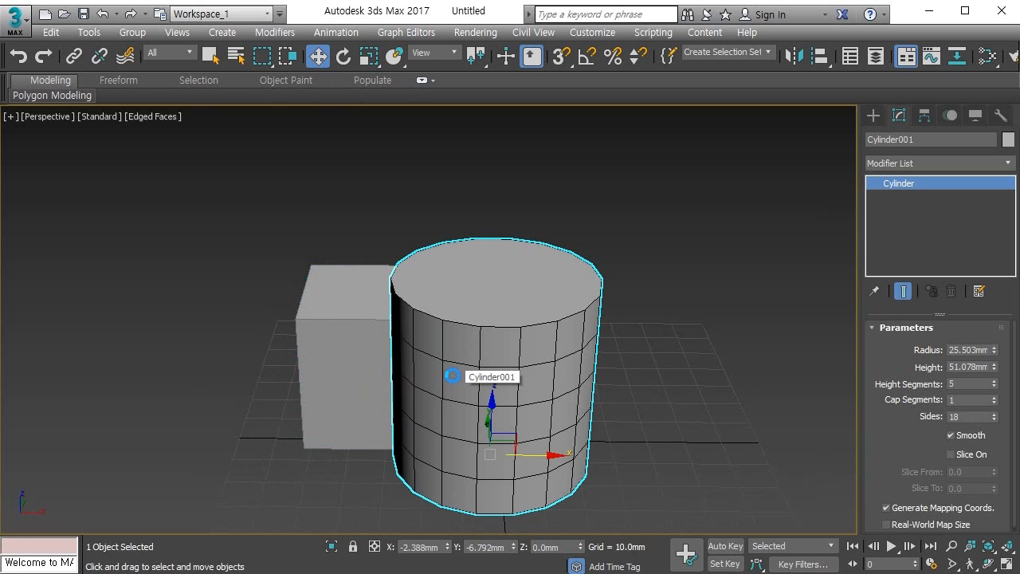
middle_click_drag(452, 375, 576, 319, "alt")
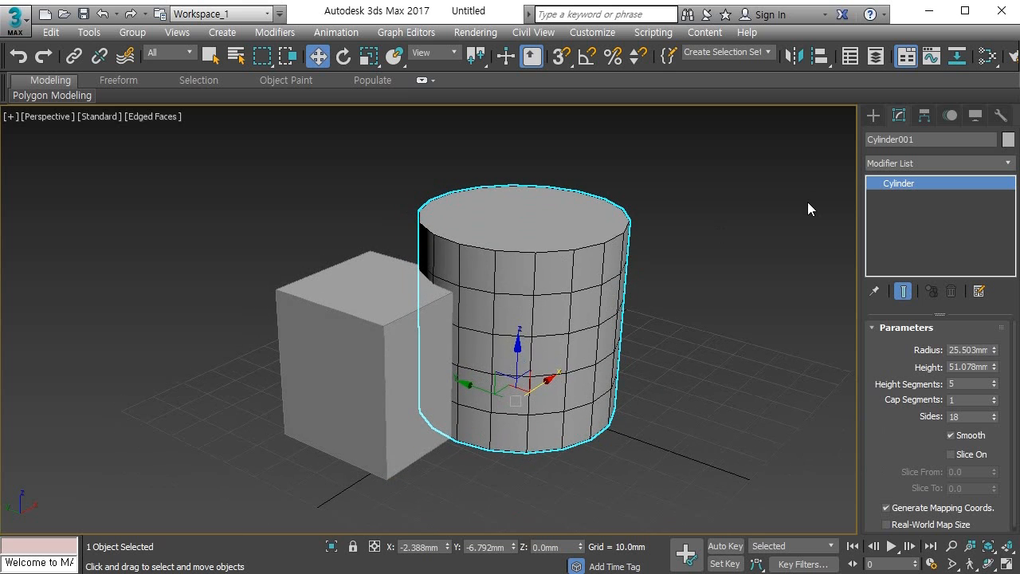
left_click(393, 337)
scroll(877, 502, "down", 5)
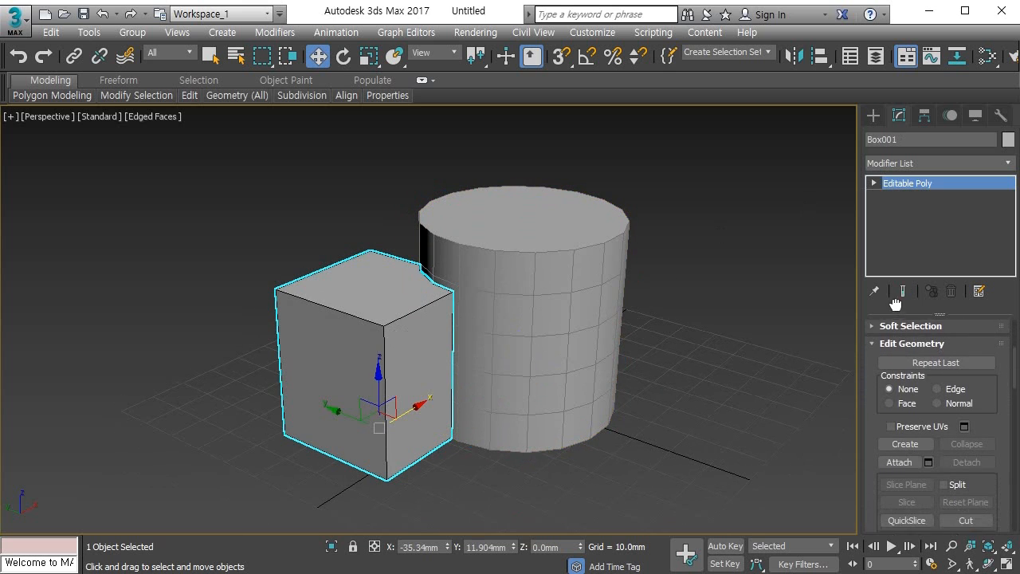
left_click_drag(902, 195, 863, 493)
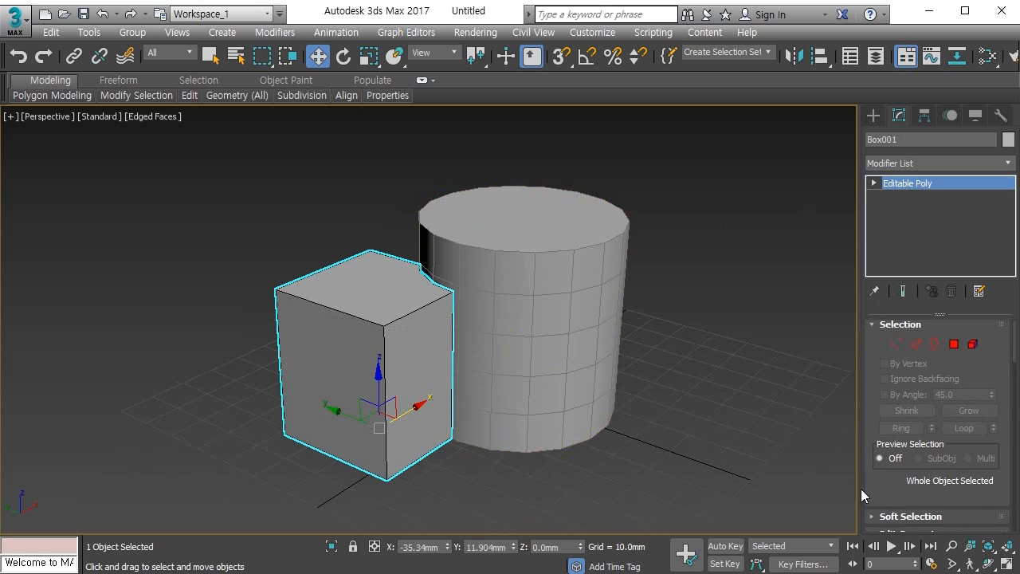
Step: Undo the most recent changes, and select the cylinder and the box in turn to check that they are separate
left_click(585, 359)
key("ctrl+z")
key("ctrl+z")
key("ctrl+z")
key("ctrl+z")
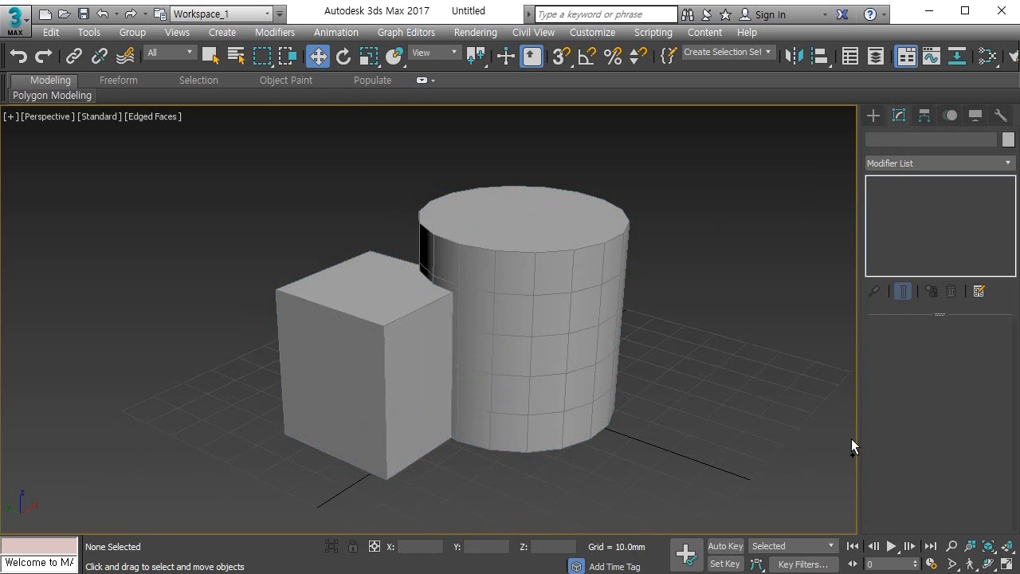
key("ctrl+z")
key("ctrl+z")
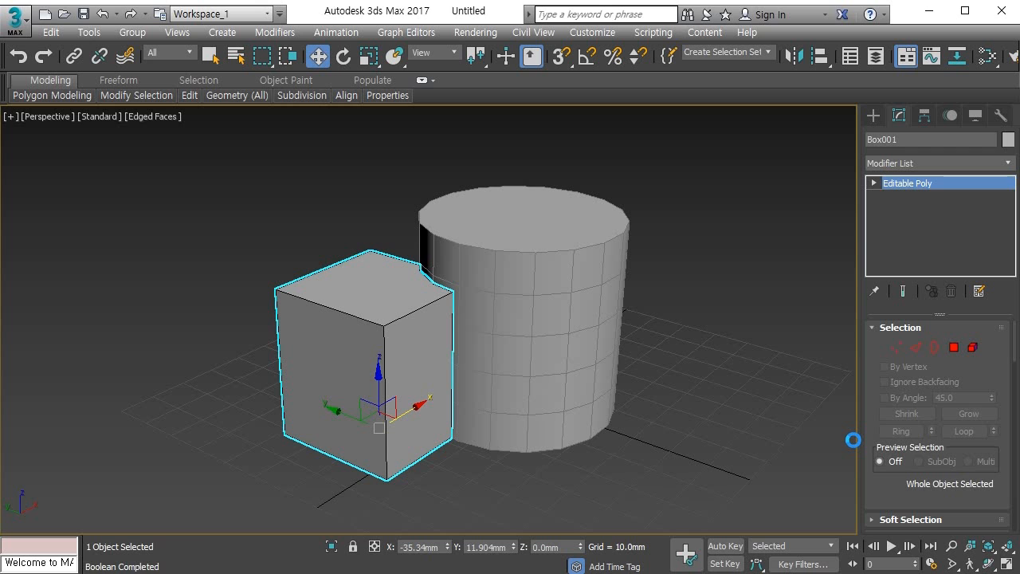
left_click(587, 330)
left_click(430, 342)
left_click(471, 339)
left_click(430, 341)
left_click(504, 327)
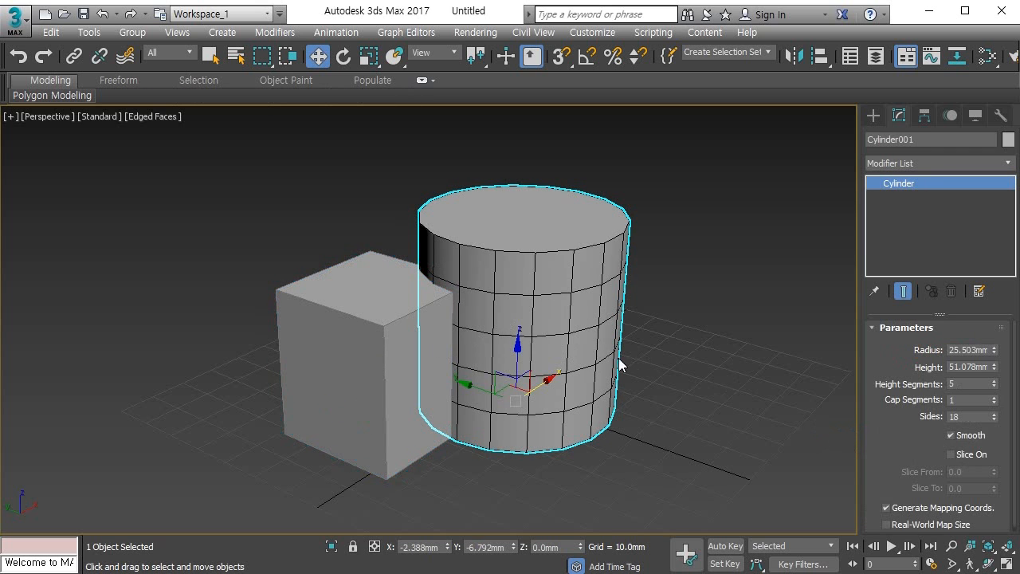
Step: Start ProBoolean on the box and review its Operation, Display, Apply Material and Sub-object Operations settings
left_click(337, 373)
left_click(874, 115)
left_click(900, 114)
left_click(873, 117)
left_click(893, 294)
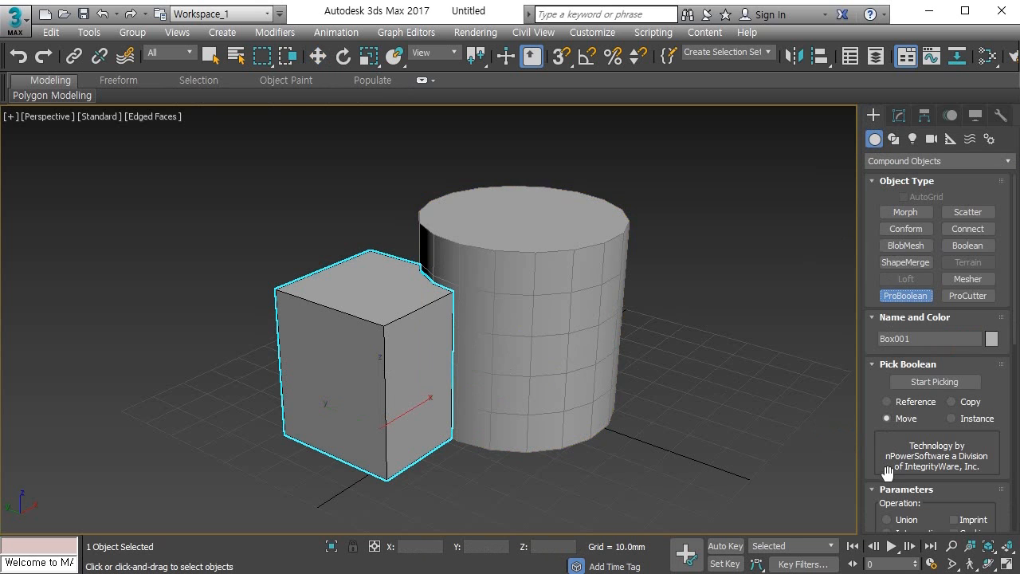
scroll(874, 414, "down", 8)
left_click_drag(879, 412, 881, 320)
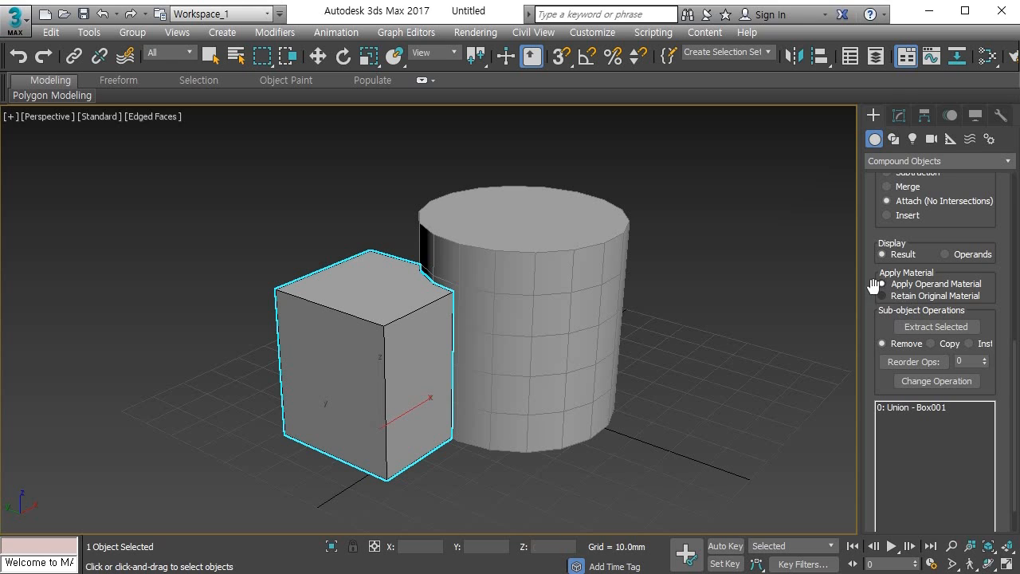
scroll(877, 387, "up", 5)
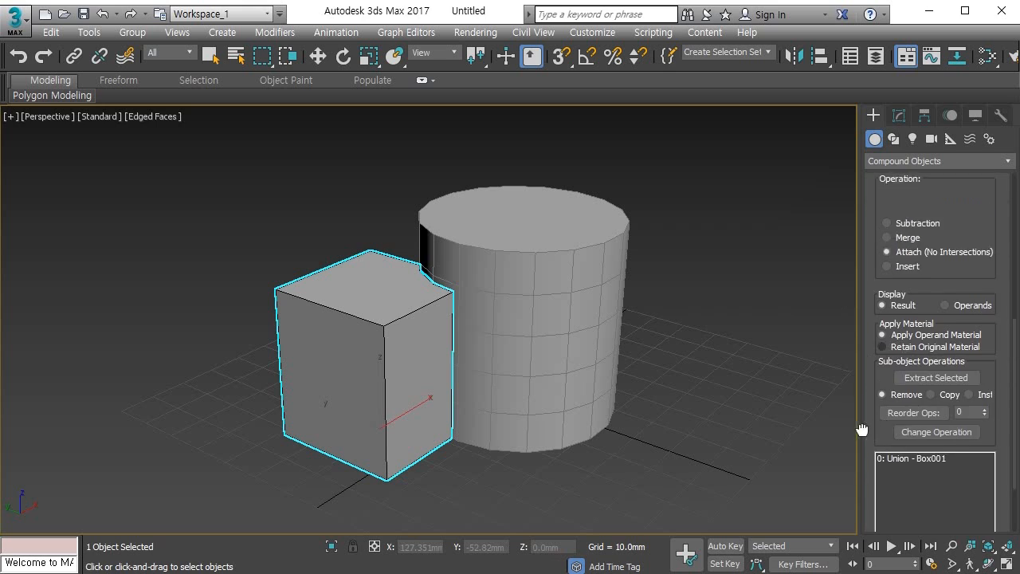
scroll(872, 389, "up", 1)
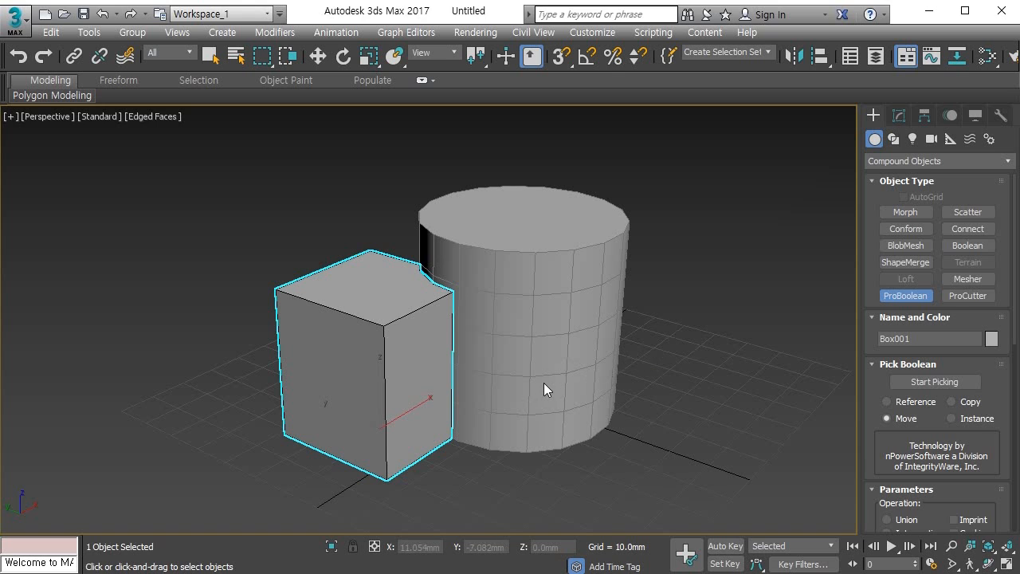
Step: Delete all objects from the scene
key("w")
key("ctrl+a")
key("Delete")
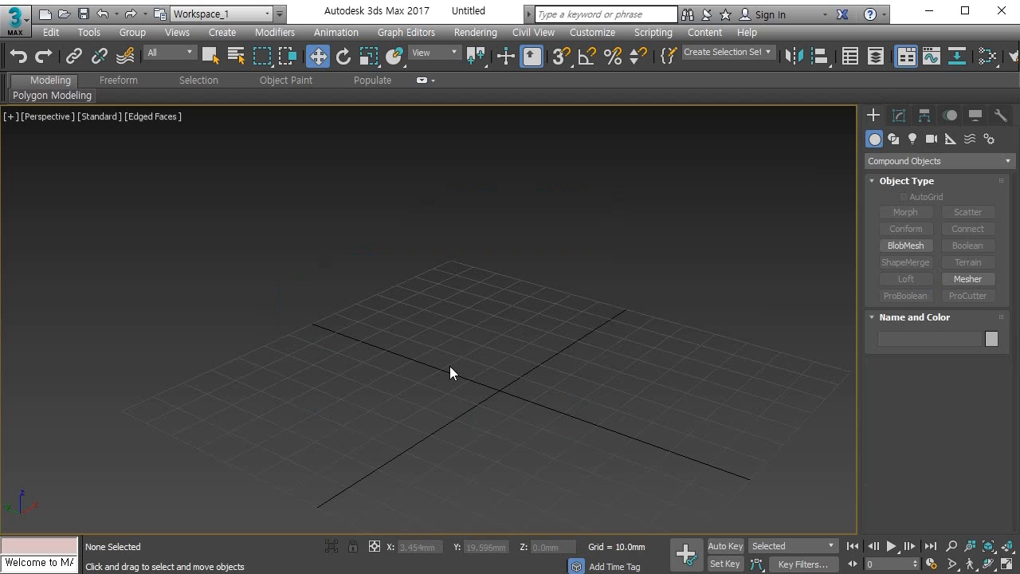
Step: Create a standard primitive box about 30.7 mm long, 45.2 mm wide and 49.1 mm high near the grid centre
middle_click_drag(485, 381, 404, 341)
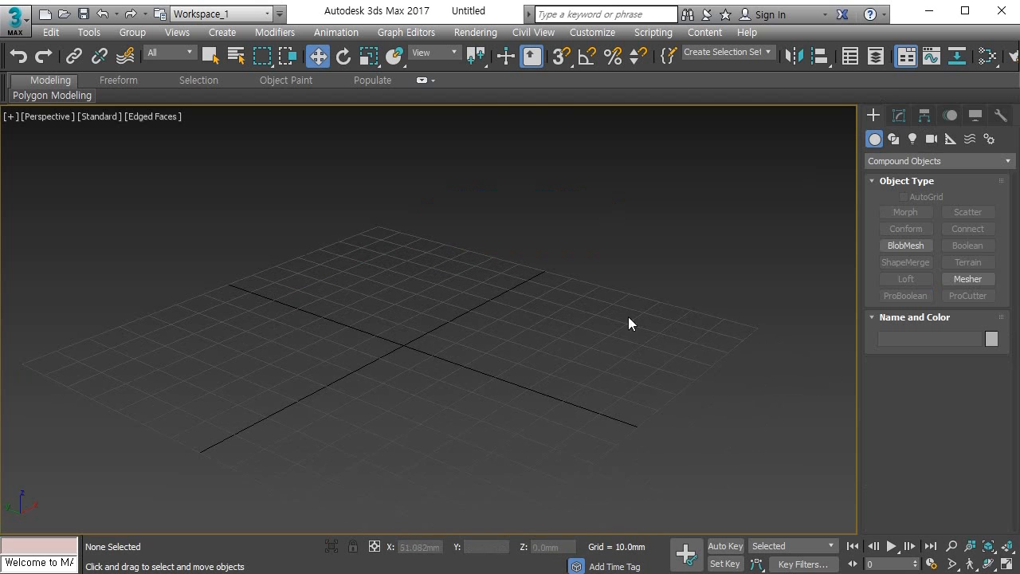
left_click(889, 160)
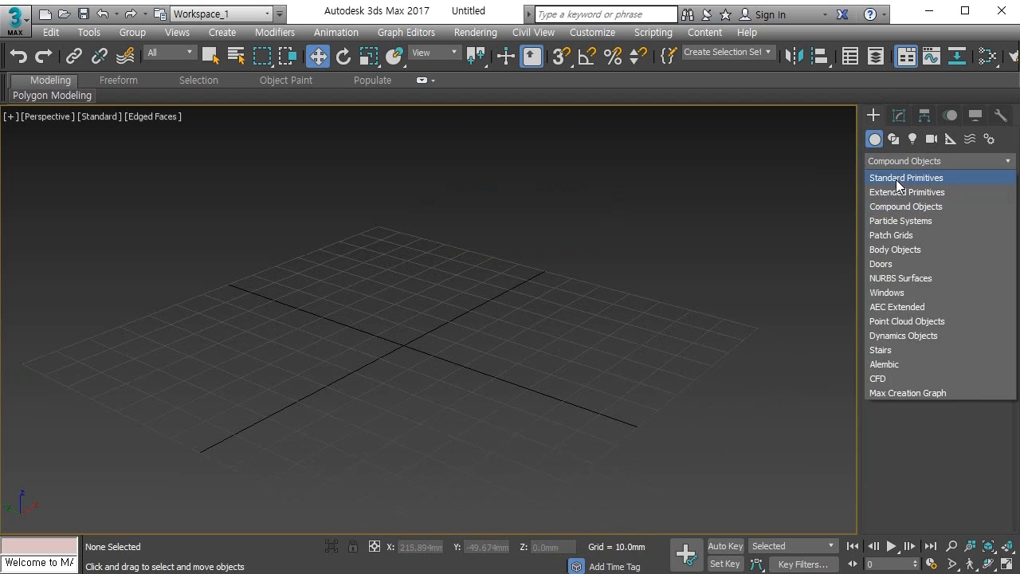
left_click(896, 180)
left_click(906, 212)
left_click_drag(438, 328, 426, 424)
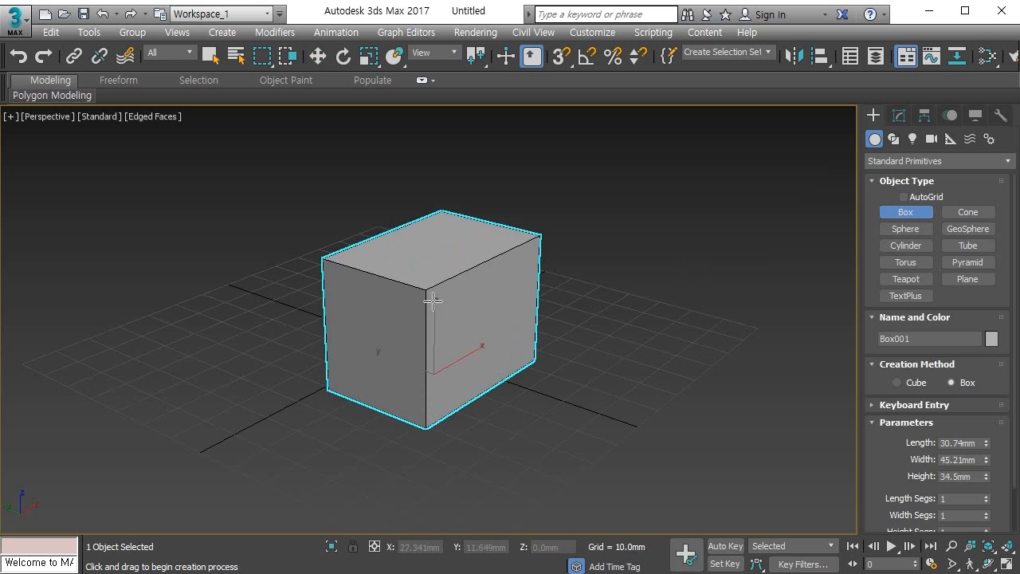
middle_click_drag(436, 251, 432, 345)
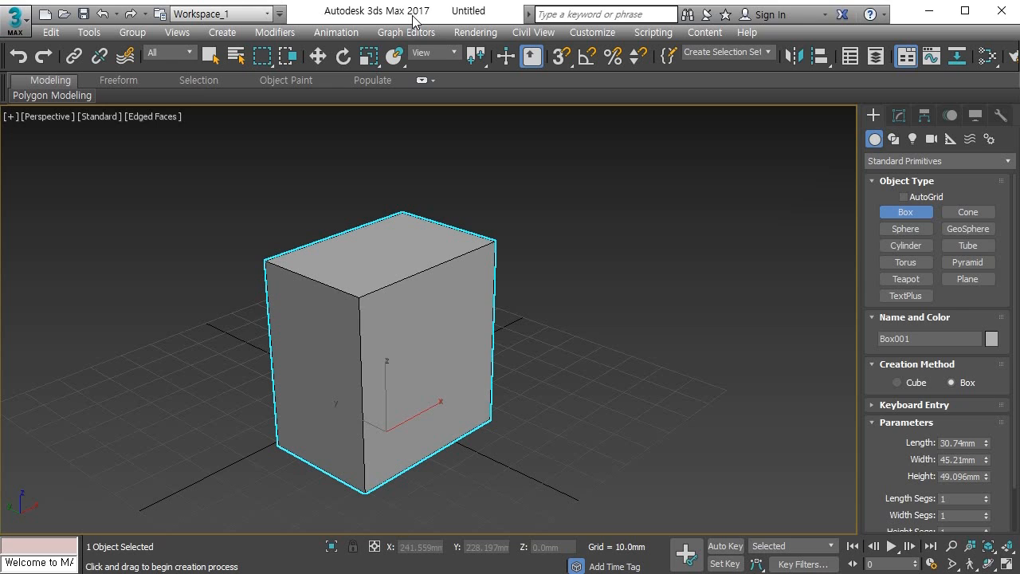
Step: Convert the box to an Editable Poly and delete its top polygon
left_click_drag(402, 258, 403, 259)
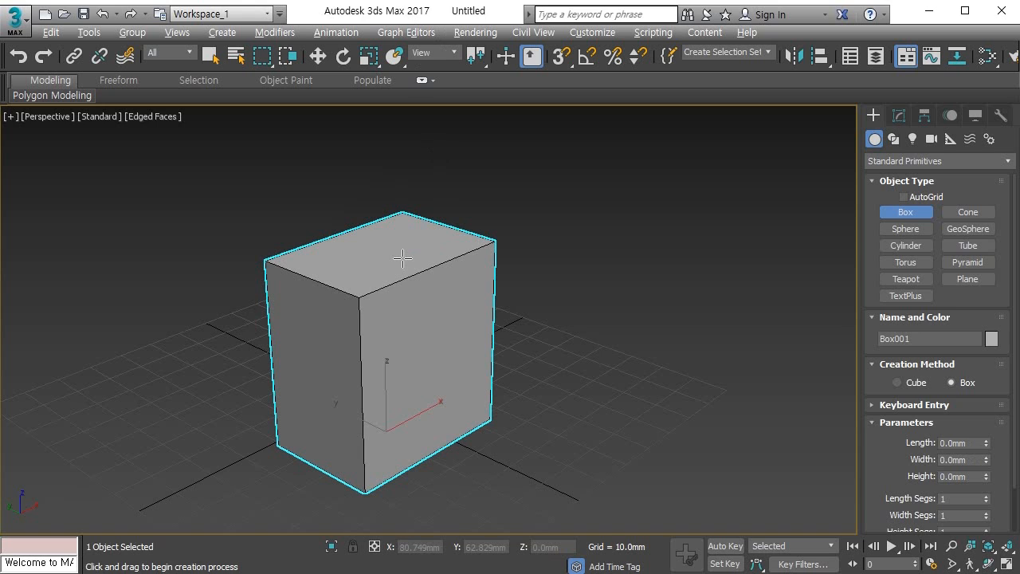
key("4")
left_click(399, 256)
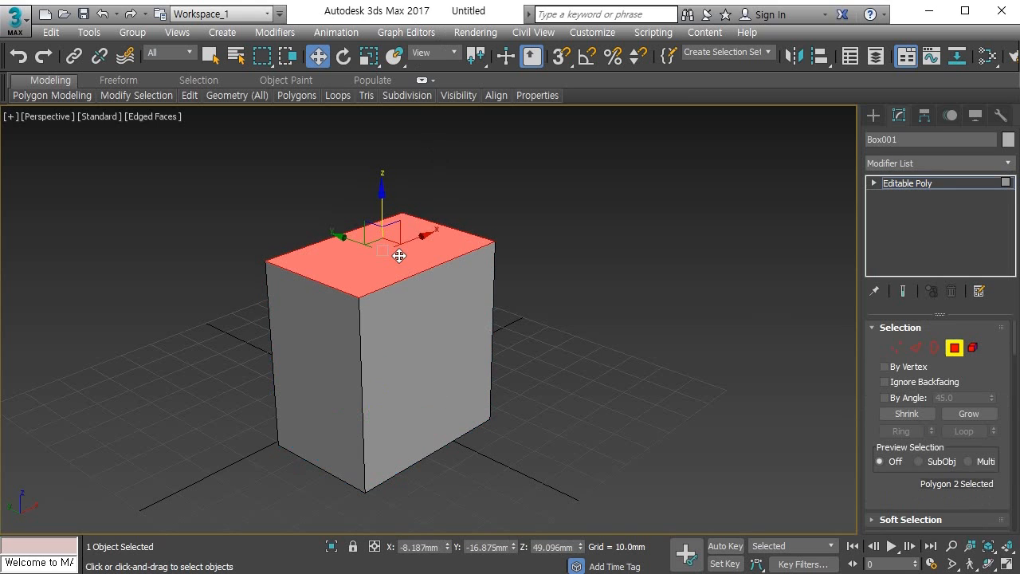
key("Delete")
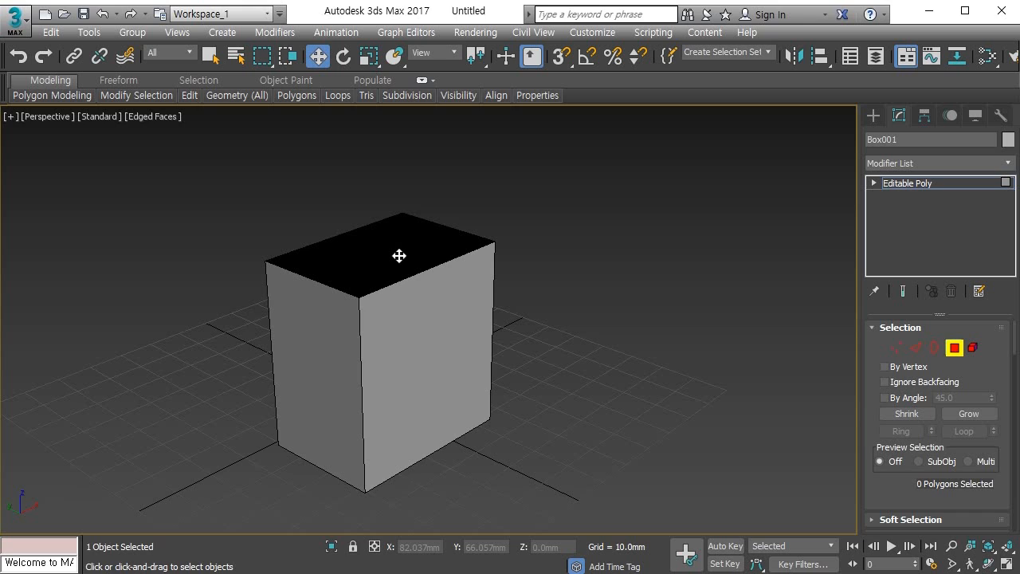
Step: Extend the open top's border outward with new polygons to form a rim, and extrude the rim upward about 2.2 mm
key("3")
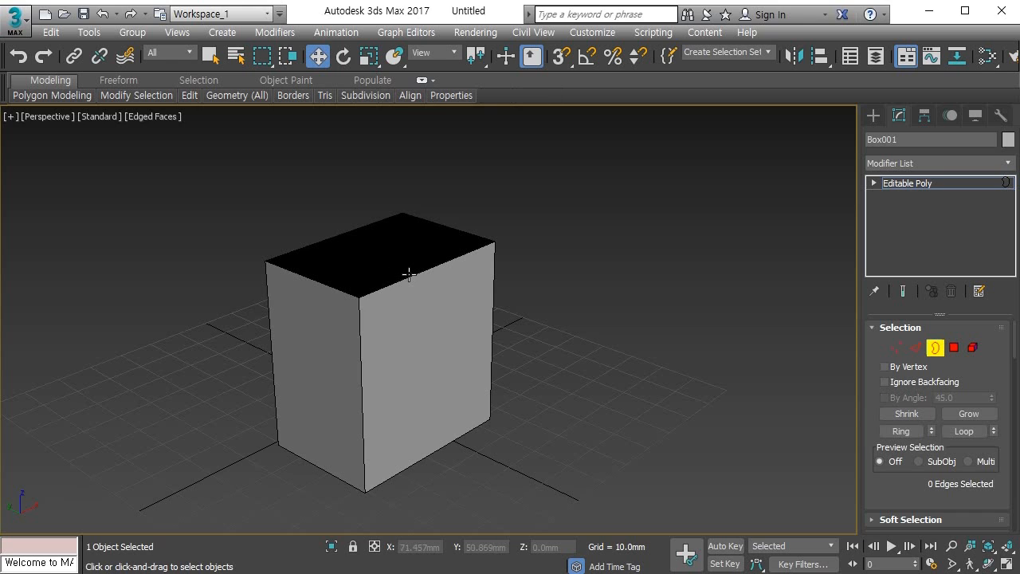
left_click(409, 274)
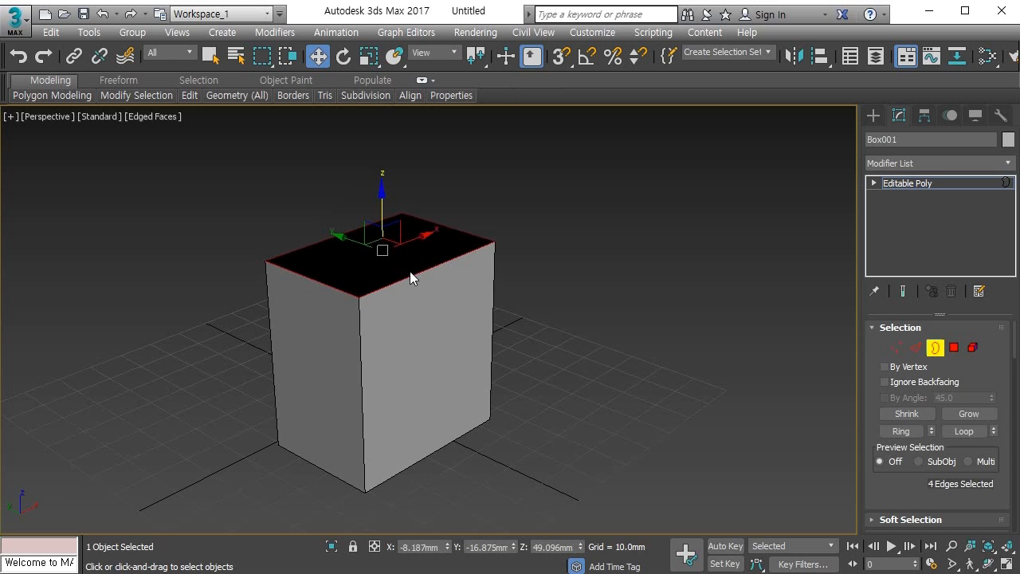
key("r")
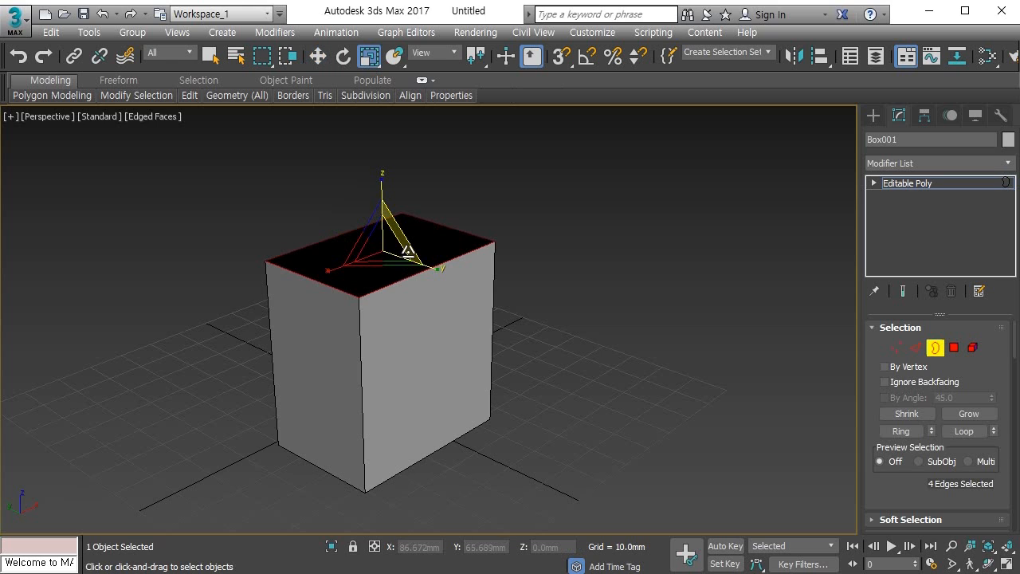
left_click_drag(386, 255, 378, 238)
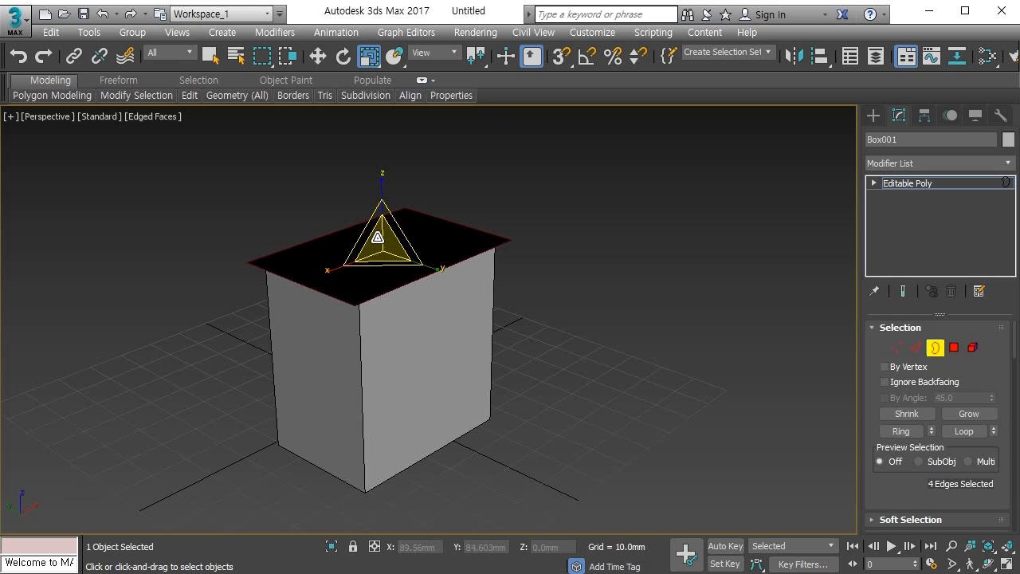
key("w")
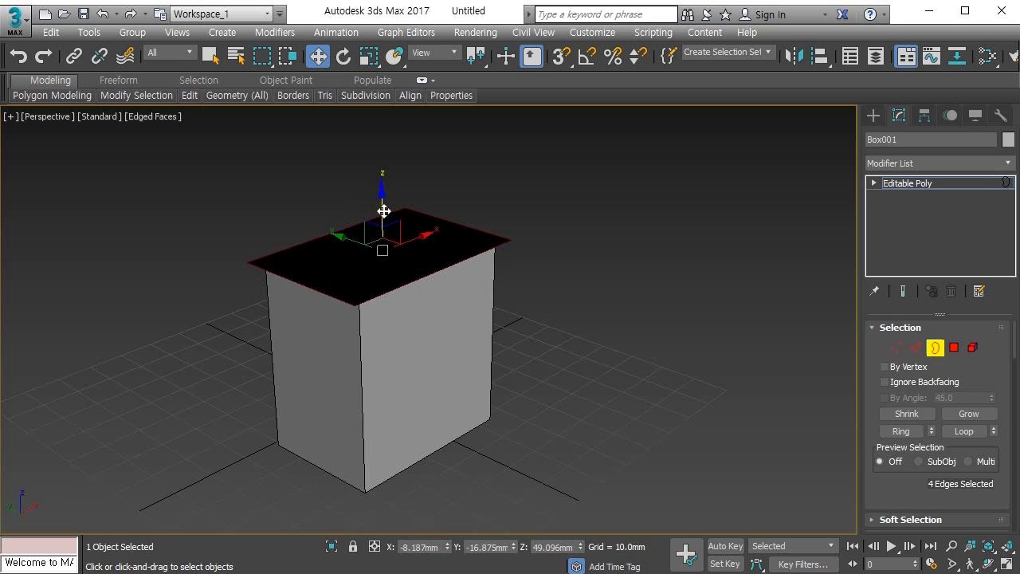
left_click_drag(383, 210, 386, 200)
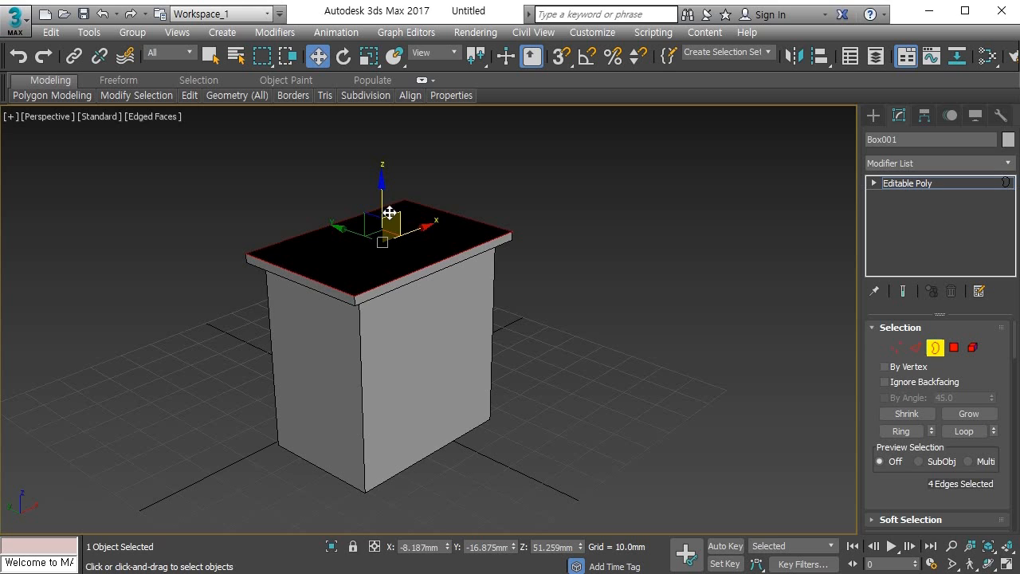
Step: Cap the open border on top of the box's projecting rim
key("alt+p")
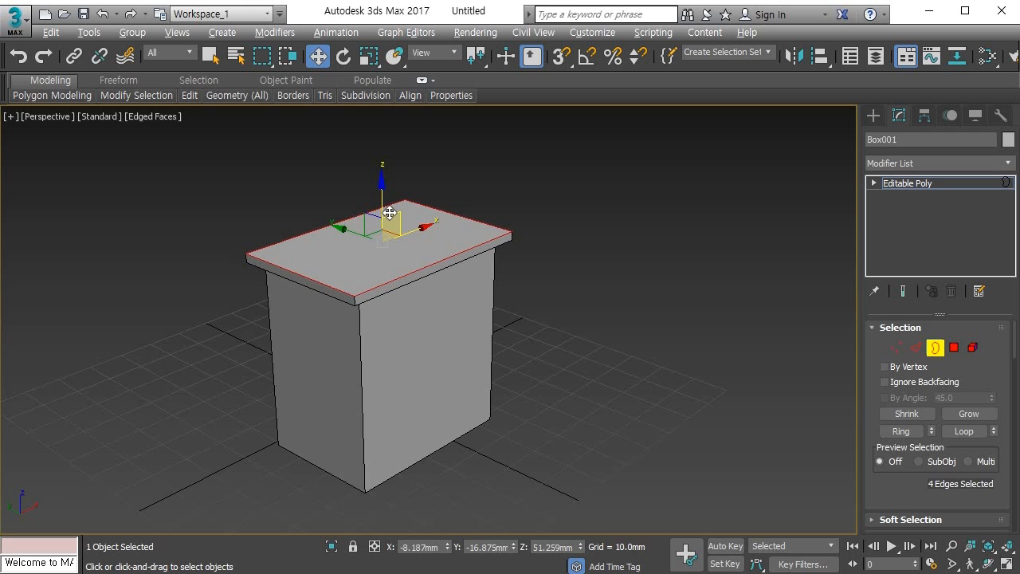
middle_click_drag(474, 292, 432, 291, "alt")
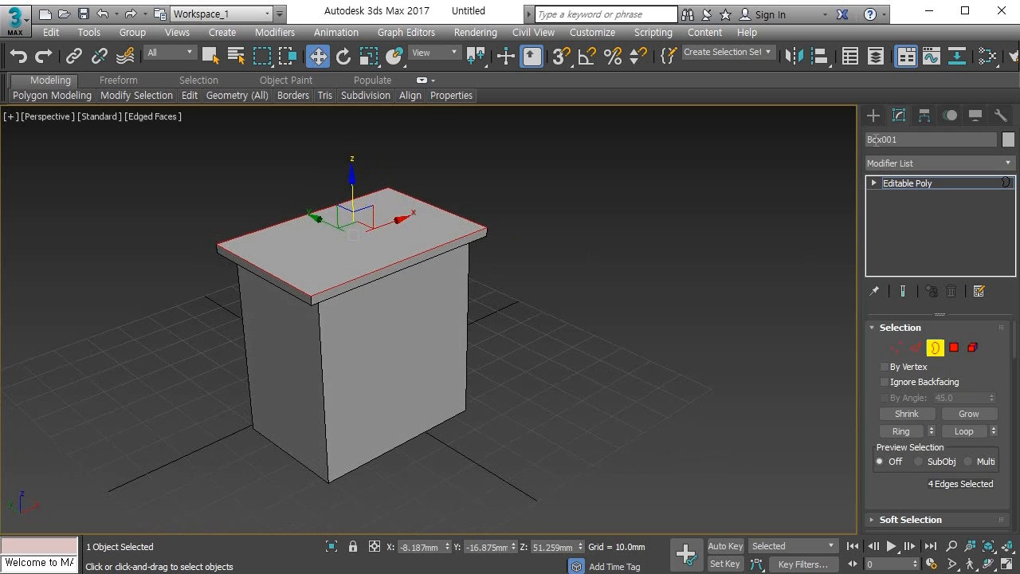
Step: Create a second box about 18.9 mm long, 27.7 mm wide and 9.4 mm high beside the base of the rimmed box
left_click(873, 115)
left_click(905, 212)
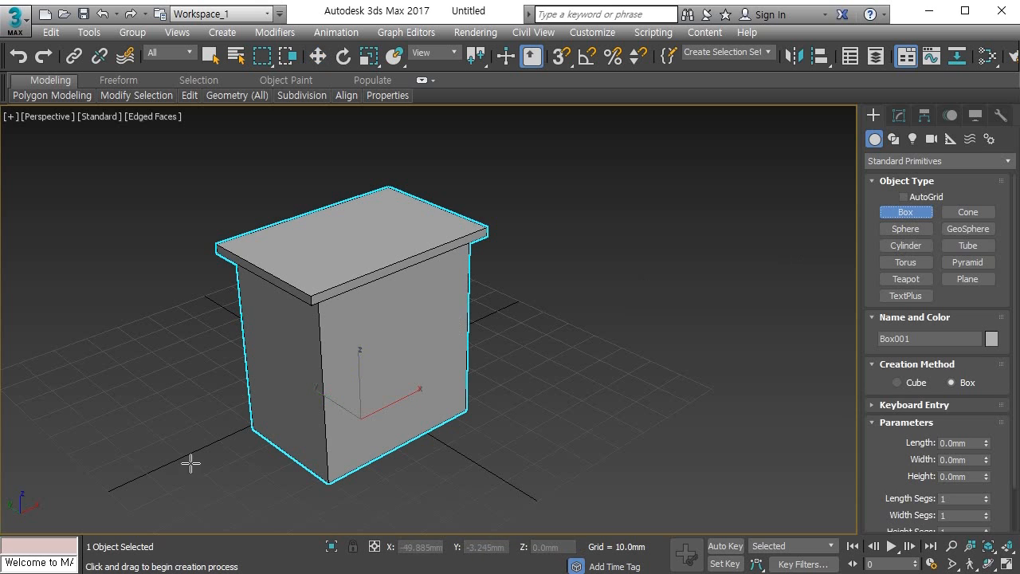
left_click_drag(164, 471, 302, 451)
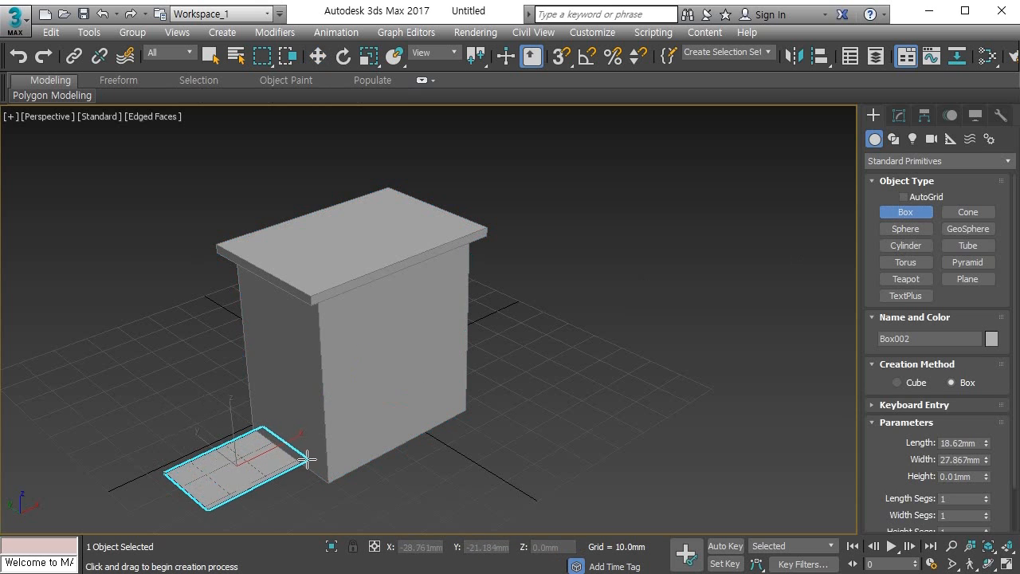
left_click(296, 418)
middle_click_drag(222, 451, 192, 442)
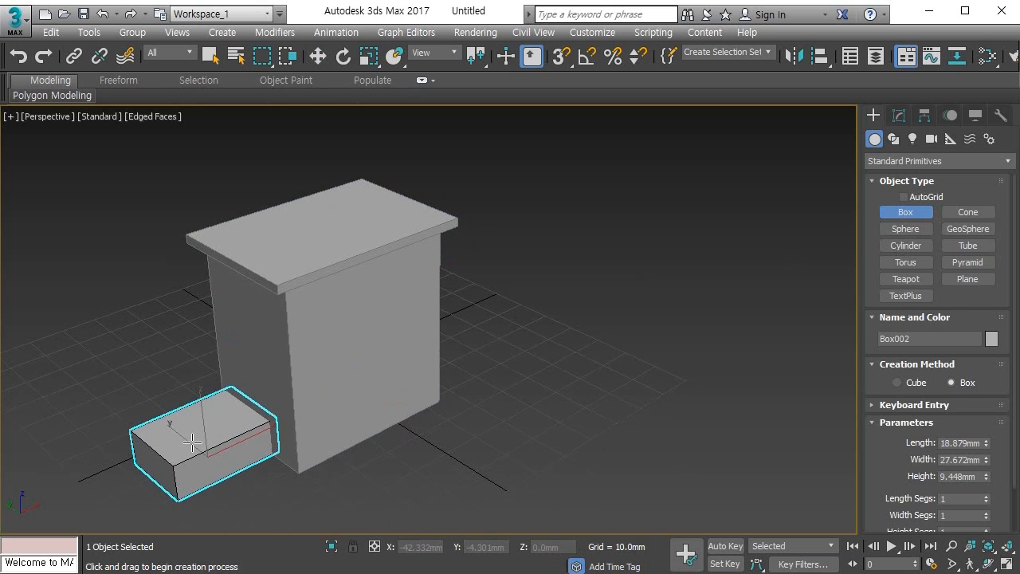
Step: Align the small box with the rimmed box and raise it so it sits on the capped top
key("alt+a")
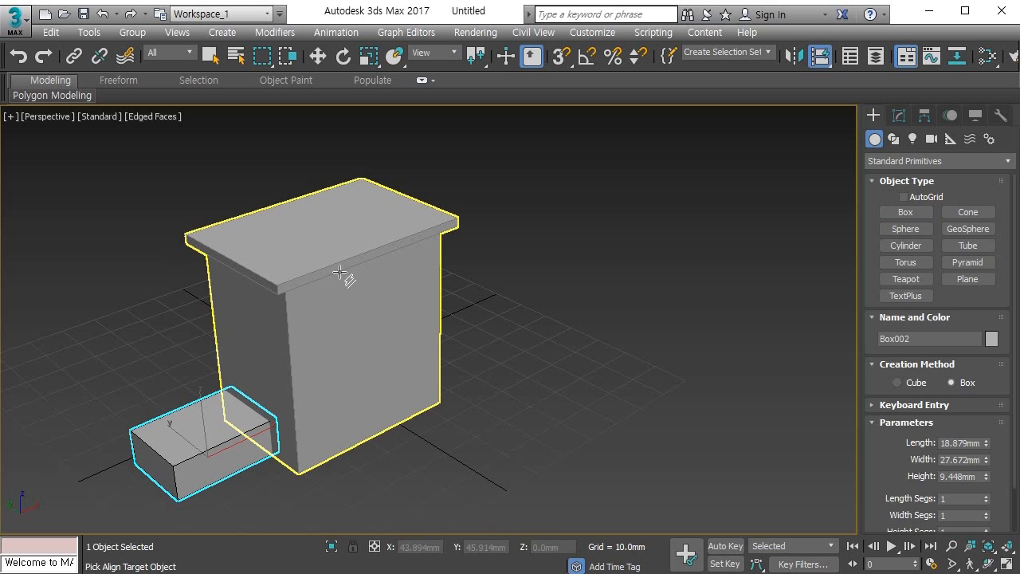
left_click(344, 253)
left_click_drag(330, 383, 330, 194)
middle_click_drag(330, 194, 305, 237, "alt")
Step: Scale the small box along its X axis to about 118 percent
key("r")
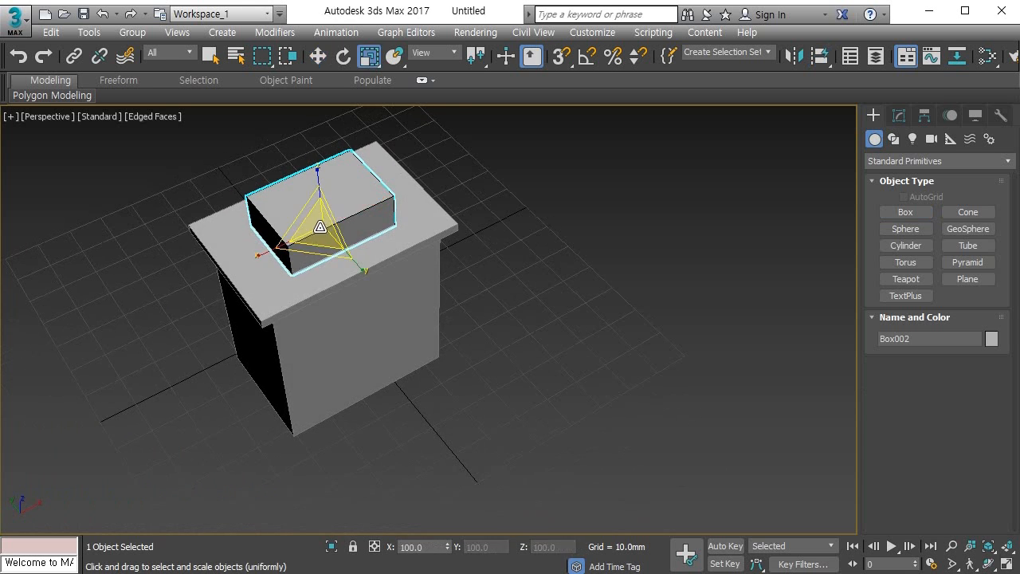
left_click_drag(273, 248, 261, 253)
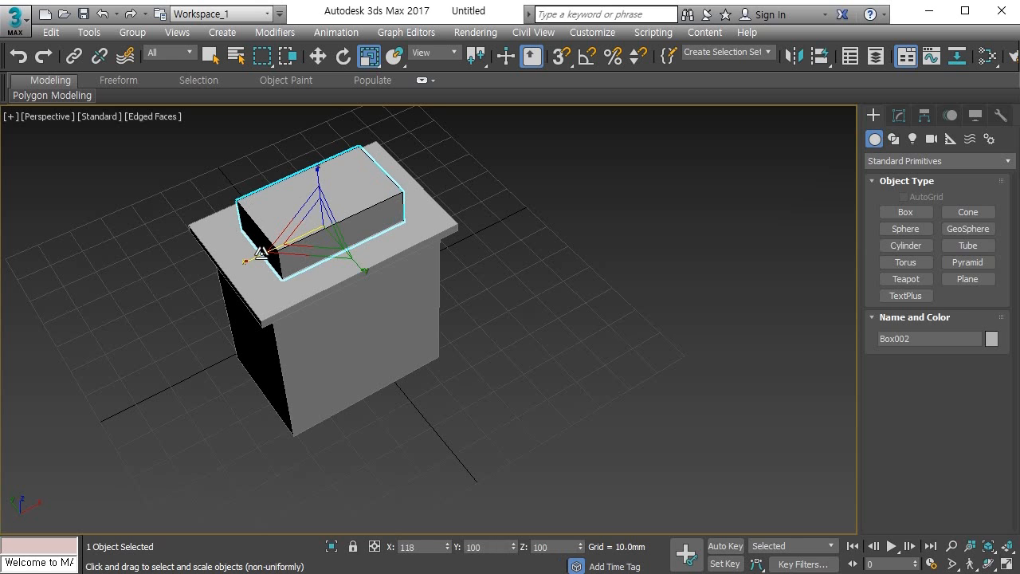
middle_click_drag(323, 346, 353, 327, "alt")
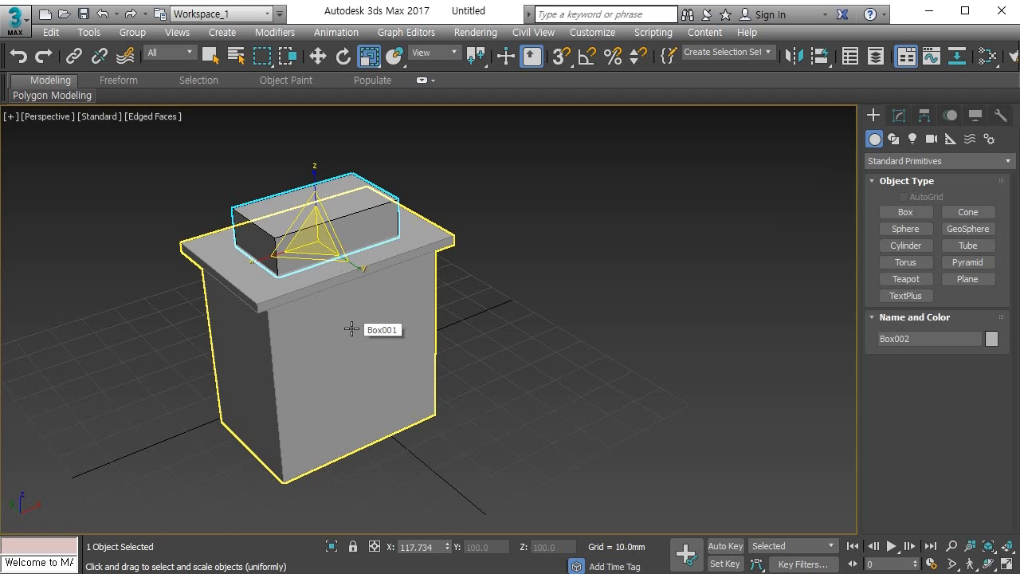
Step: Draw a circle spline in the Left view, slightly above the small box and towards one end
key("alt+w")
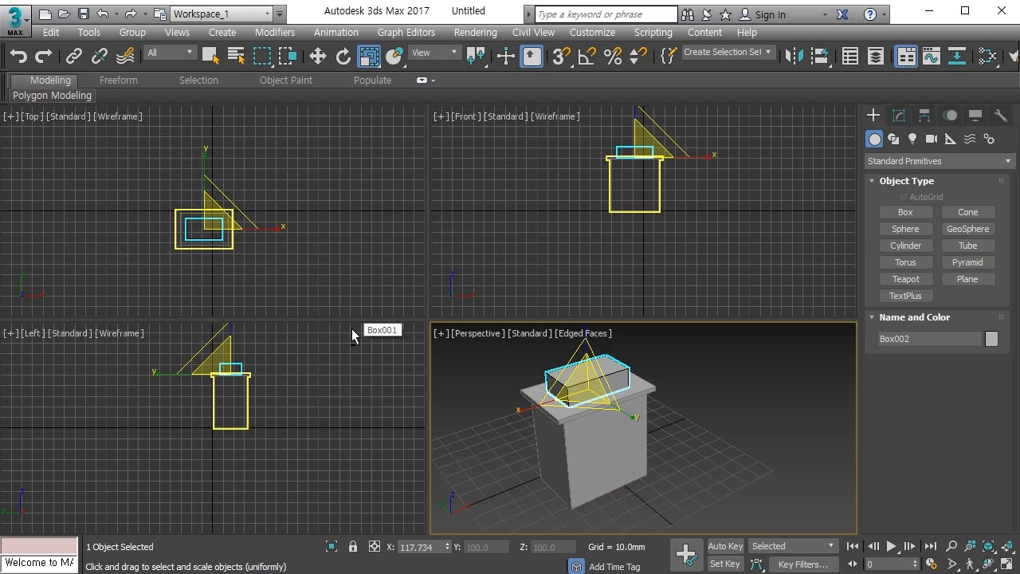
right_click(274, 371)
key("q")
key("alt+w")
middle_click_drag(386, 290, 309, 408)
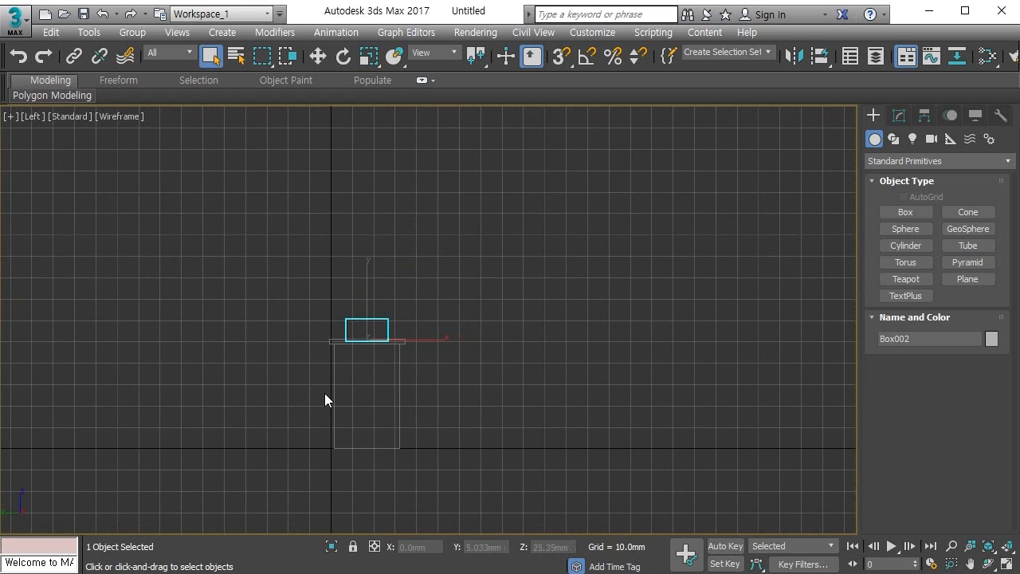
scroll(402, 281, "up", 1)
scroll(373, 311, "up", 2)
scroll(359, 323, "up", 1)
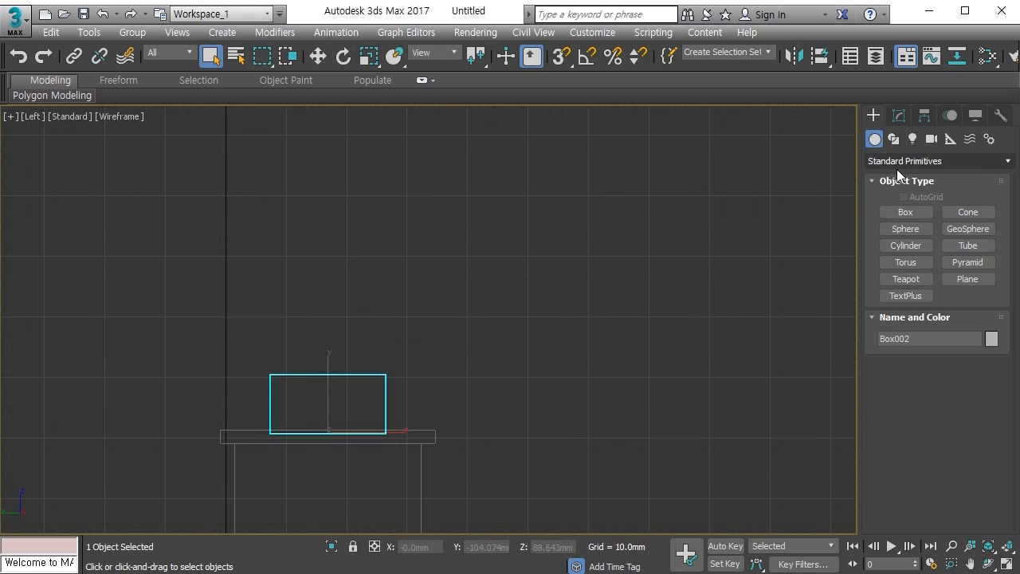
left_click(893, 139)
left_click(917, 243)
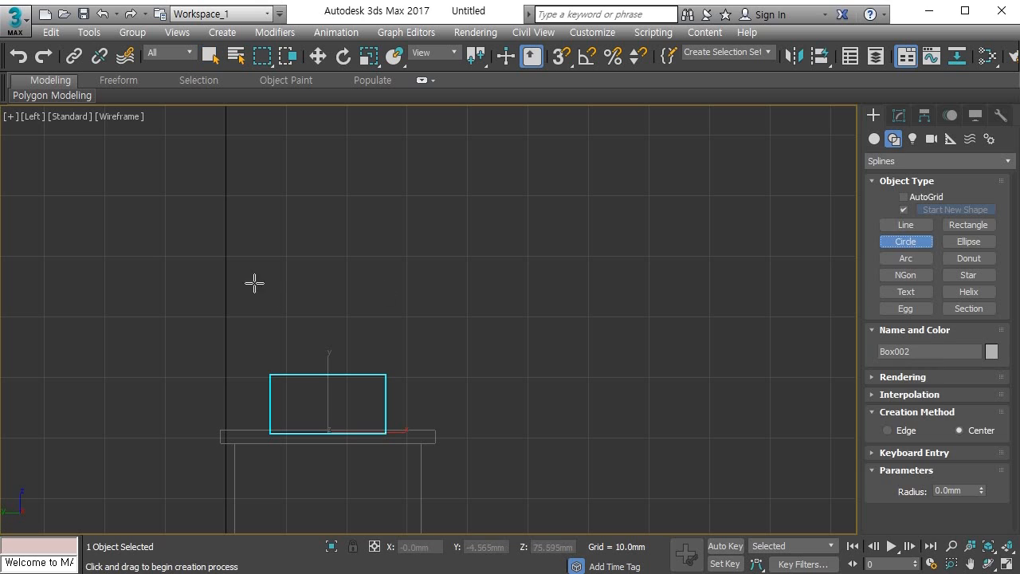
left_click_drag(279, 290, 326, 290)
key("w")
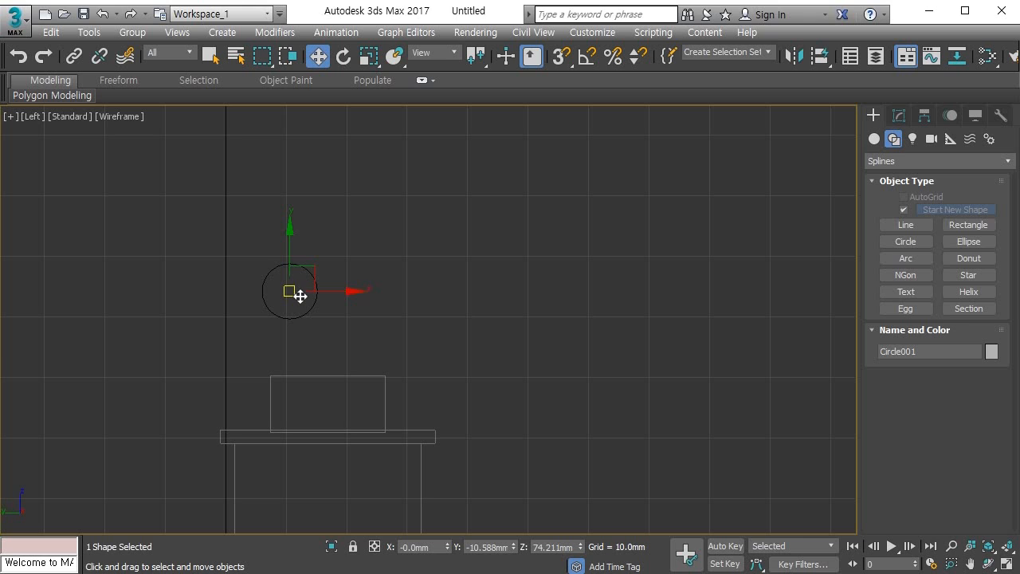
Step: Convert the circle to an Editable Spline and delete its two lower segments, leaving the upper half arc
key("1")
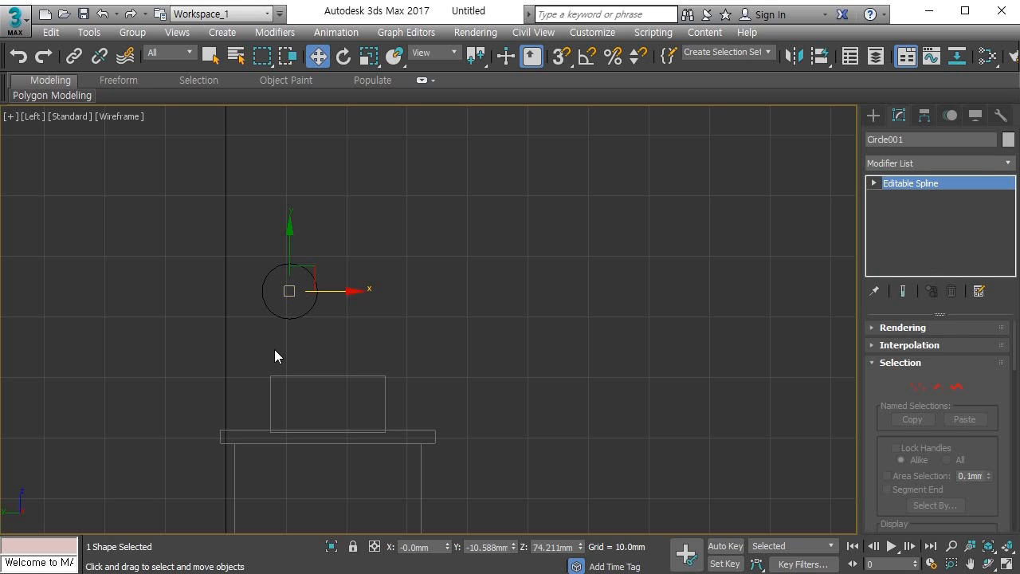
key("1")
left_click_drag(253, 338, 337, 327)
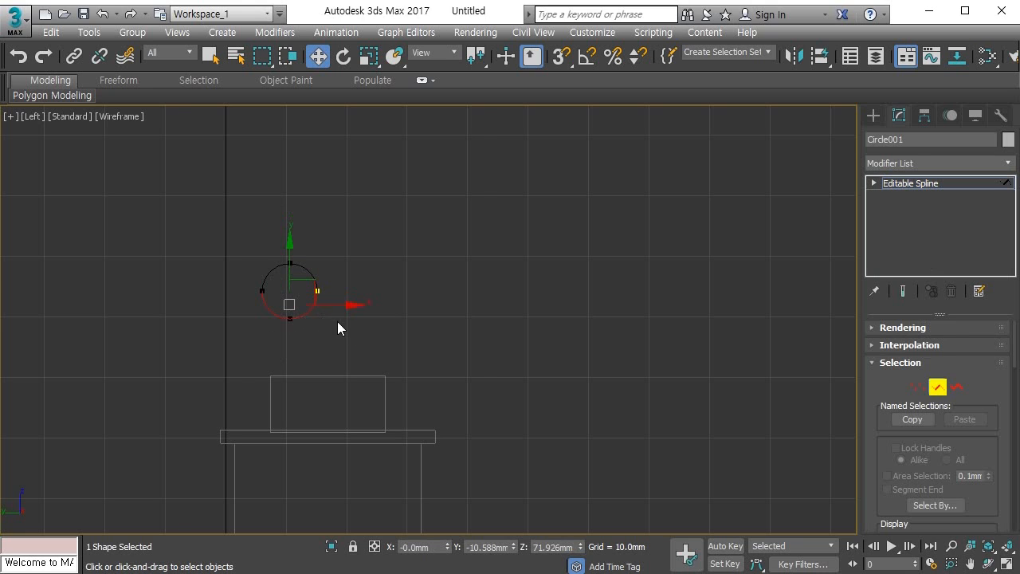
key("Delete")
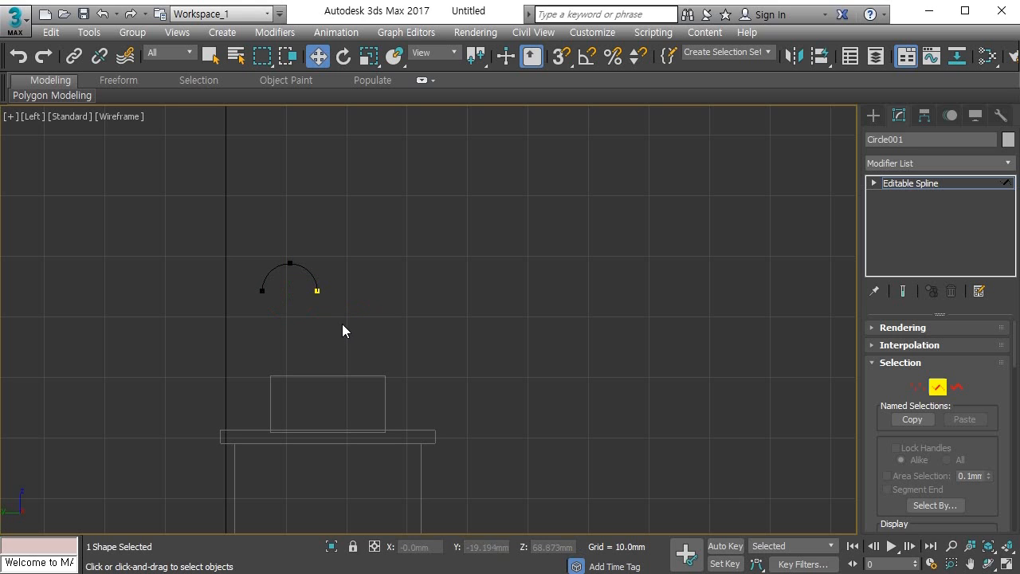
Step: Add a straight vertical line to the spline from the half arc's left end down to the small box's top level
left_click_drag(877, 462, 881, 178)
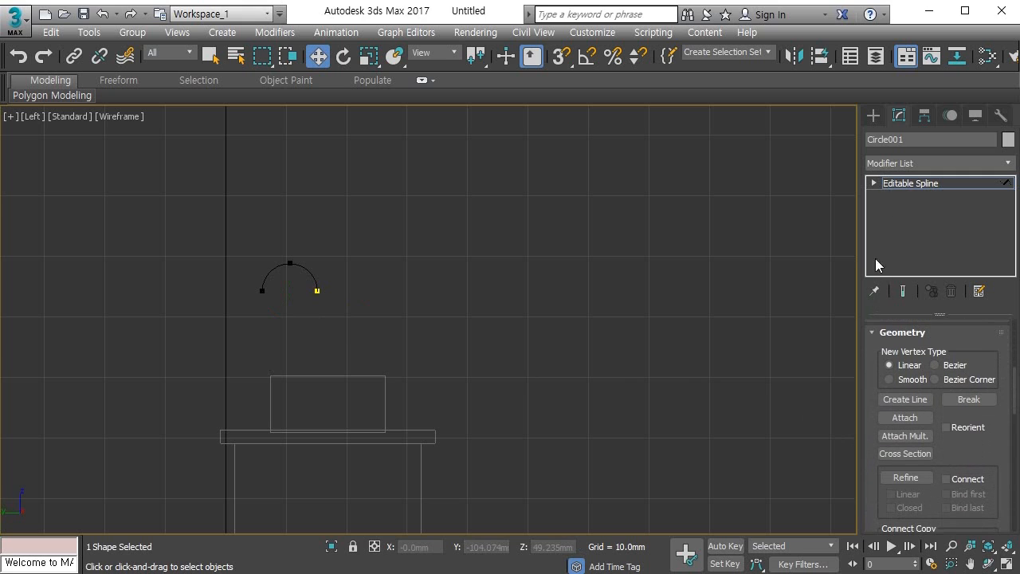
left_click(898, 399)
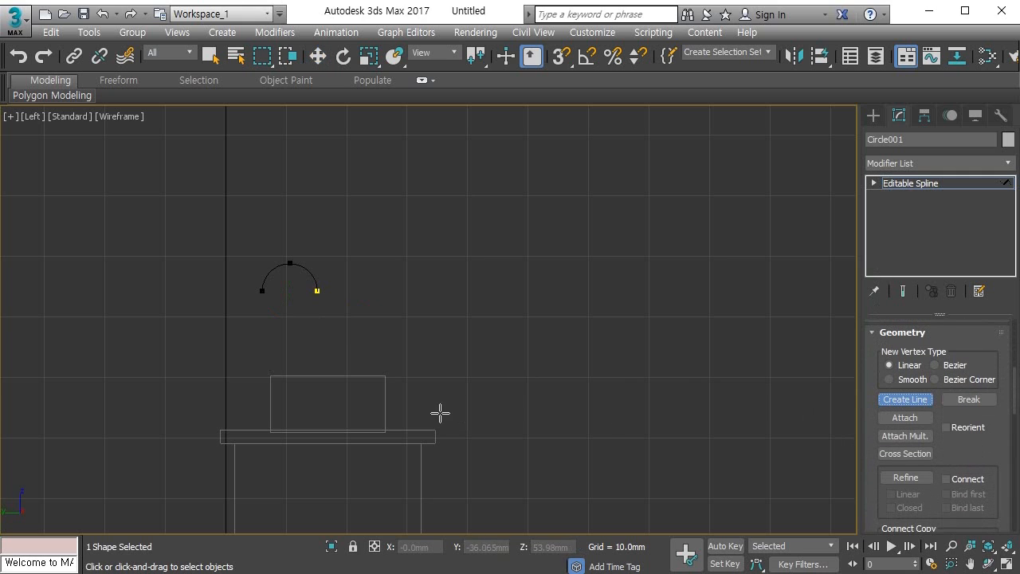
left_click(263, 291)
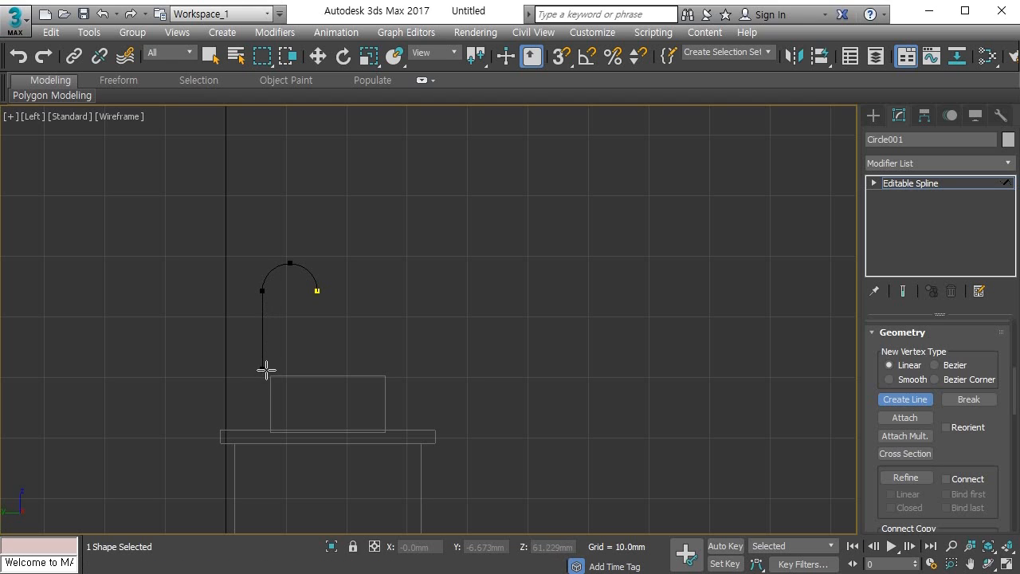
left_click(266, 377)
right_click(318, 369)
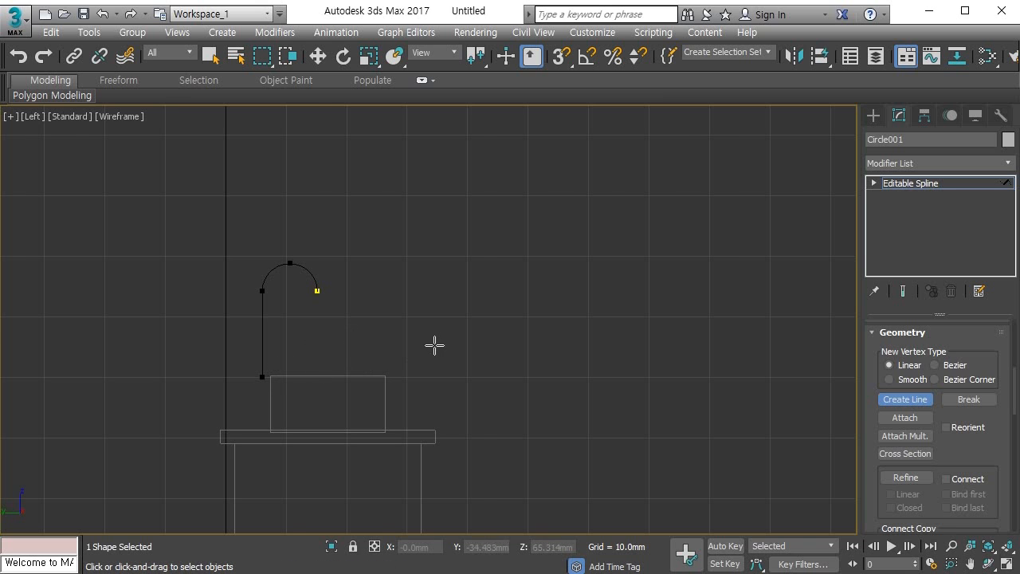
Step: Return to the Perspective view and enable the hook-shaped spline in both the renderer and the viewport
key("alt+w")
middle_click(626, 378)
key("alt+w")
middle_click_drag(534, 331, 553, 368)
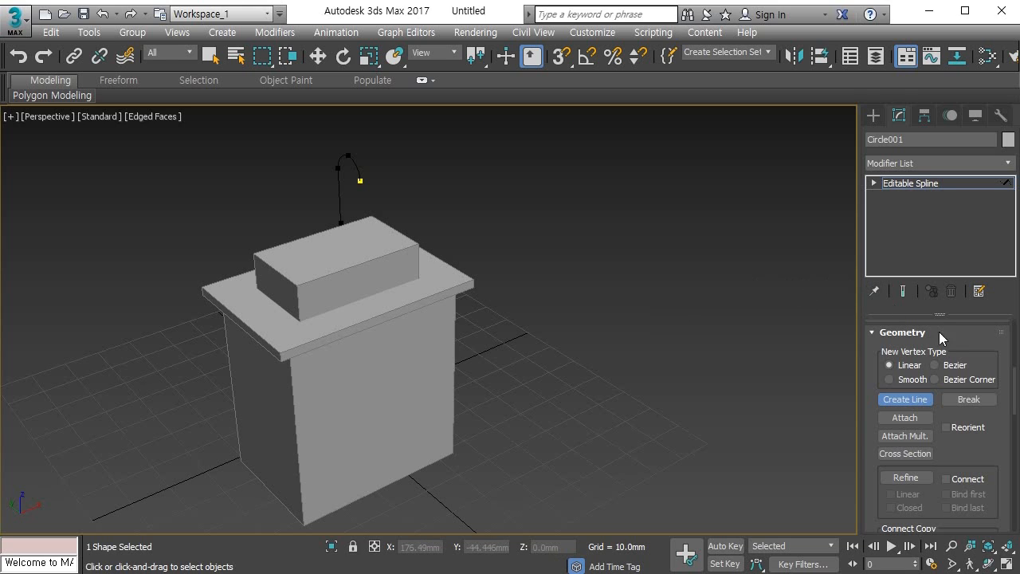
left_click_drag(981, 346, 981, 573)
left_click(912, 324)
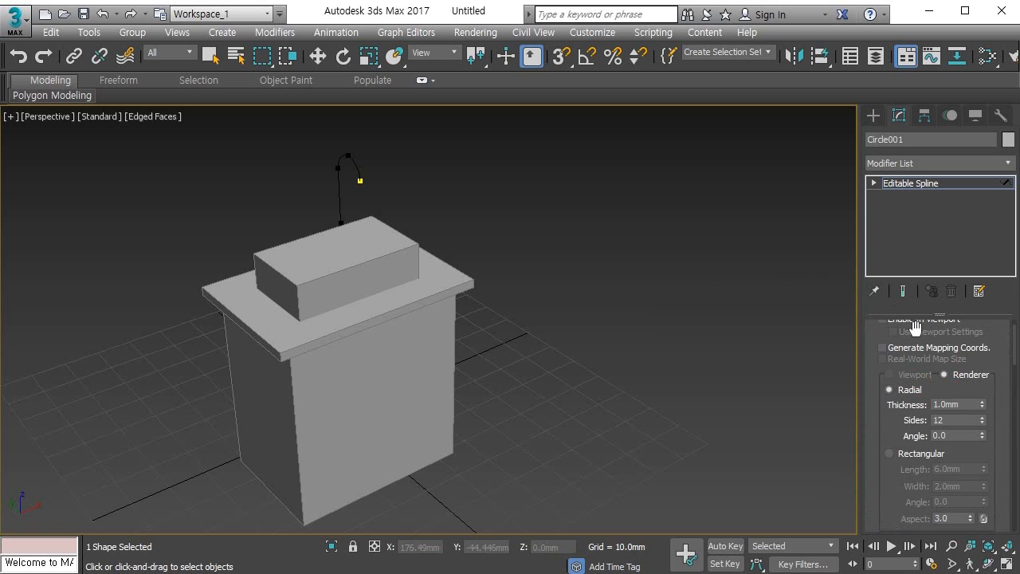
left_click_drag(880, 330, 876, 410)
left_click(883, 355)
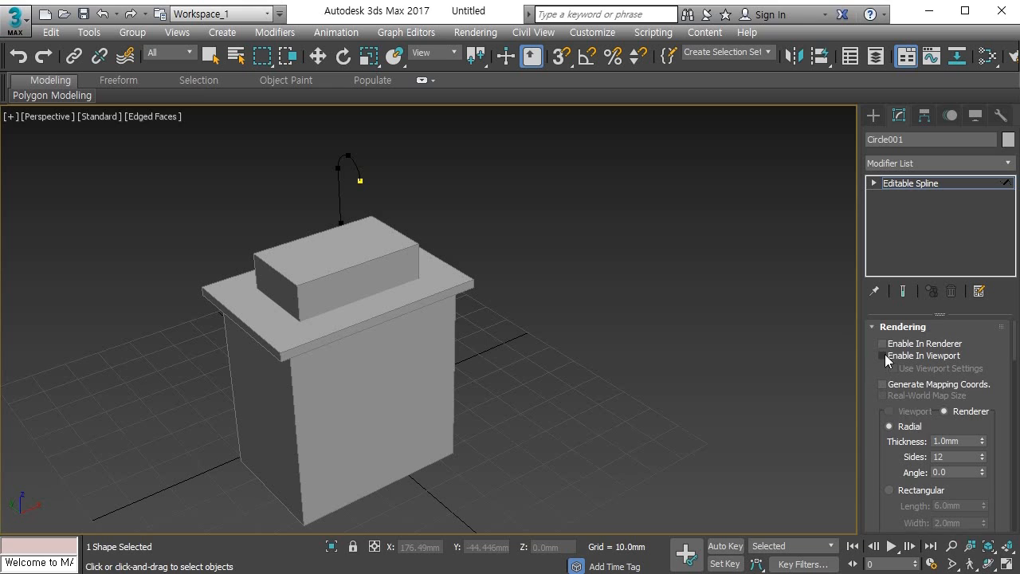
left_click(888, 346)
left_click(887, 356)
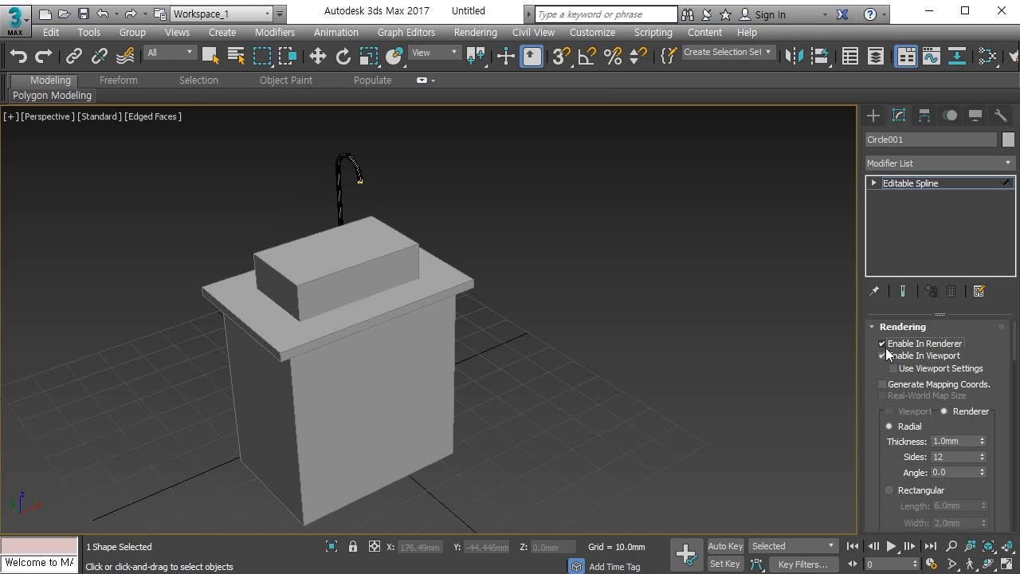
key("w")
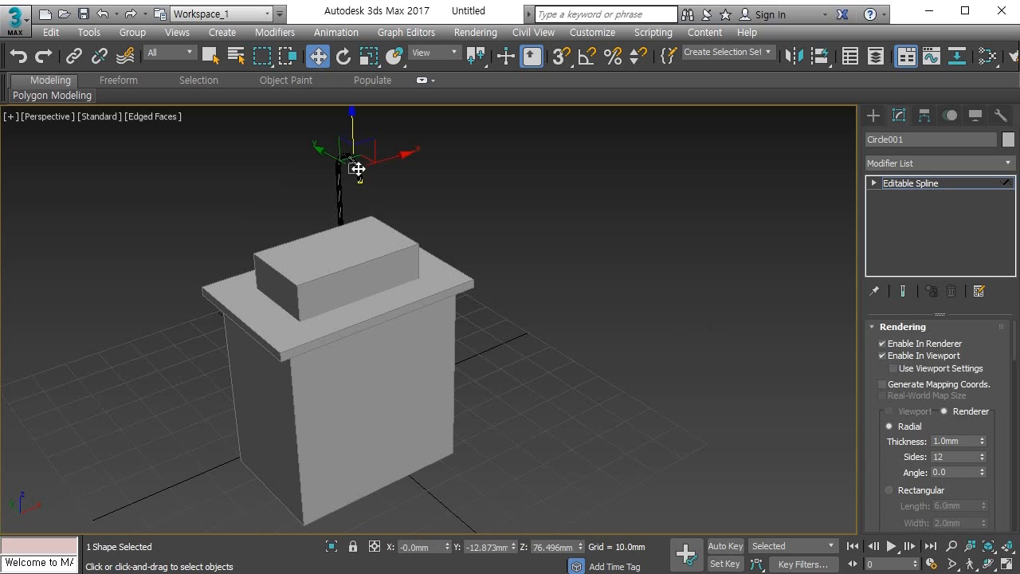
left_click_drag(334, 161, 369, 191)
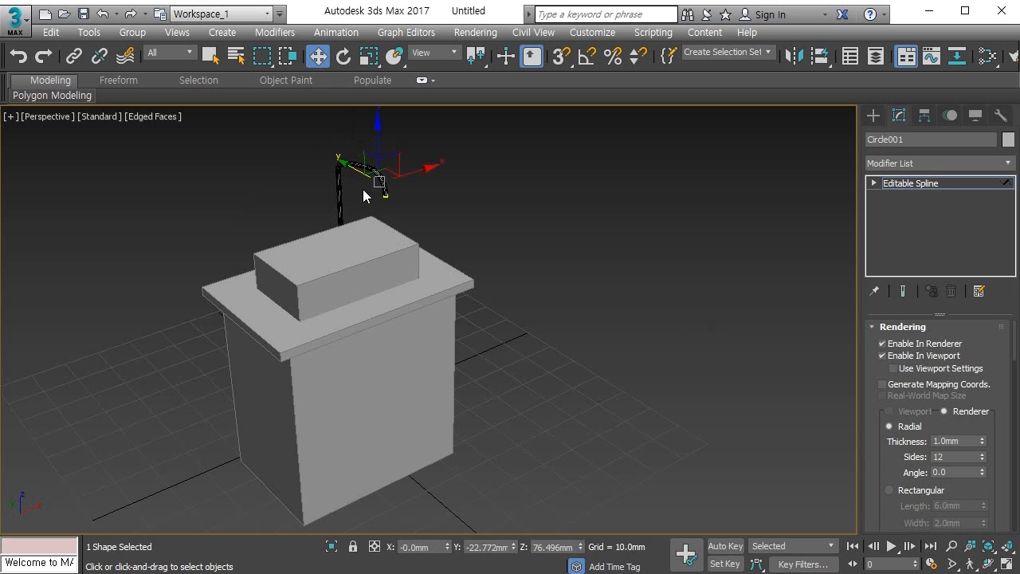
key("2")
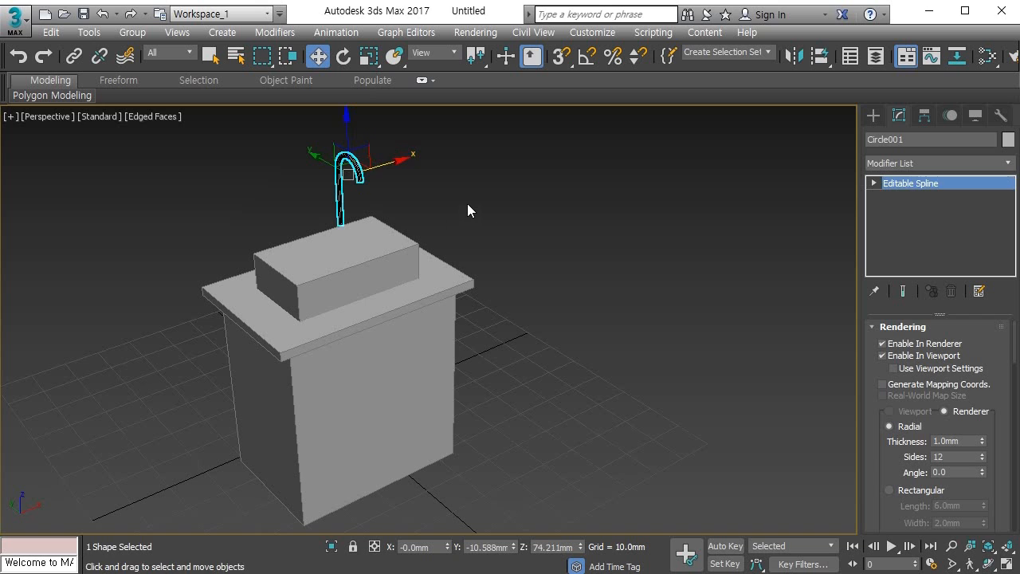
Step: Move the whole hook-shaped spline across to the near end of the small box
left_click_drag(400, 161, 319, 195)
middle_click_drag(303, 207, 387, 225, "alt")
left_click_drag(275, 202, 301, 211)
left_click_drag(362, 170, 365, 185)
middle_click_drag(360, 183, 349, 249, "alt")
Step: Rotate the hook-shaped spline about the vertical axis so its curved end reaches over the small box, and lower it to Z about 68.4 mm
key("e")
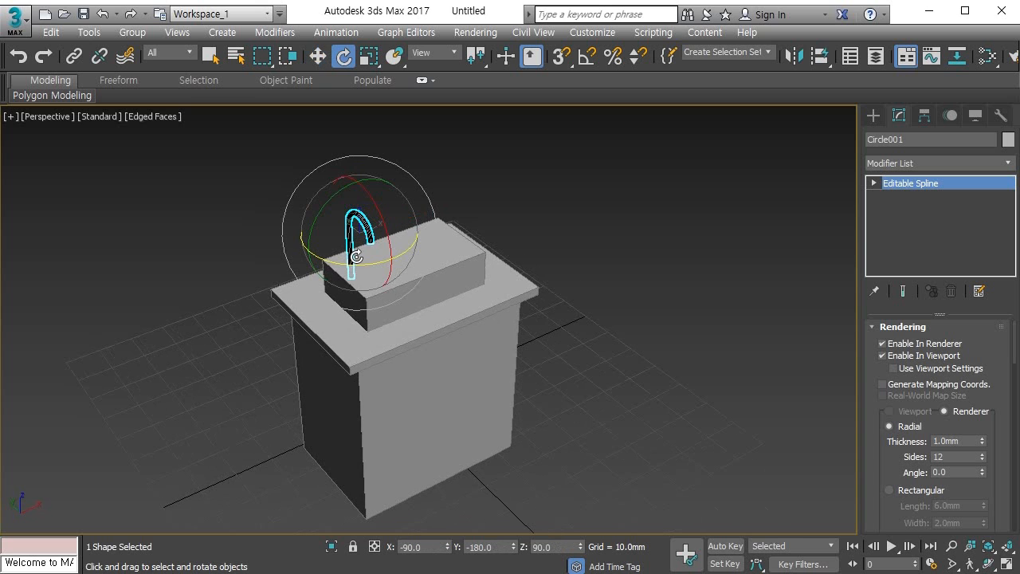
left_click_drag(355, 261, 381, 258)
key("w")
left_click_drag(407, 218, 412, 219)
middle_click_drag(411, 247, 455, 234, "alt")
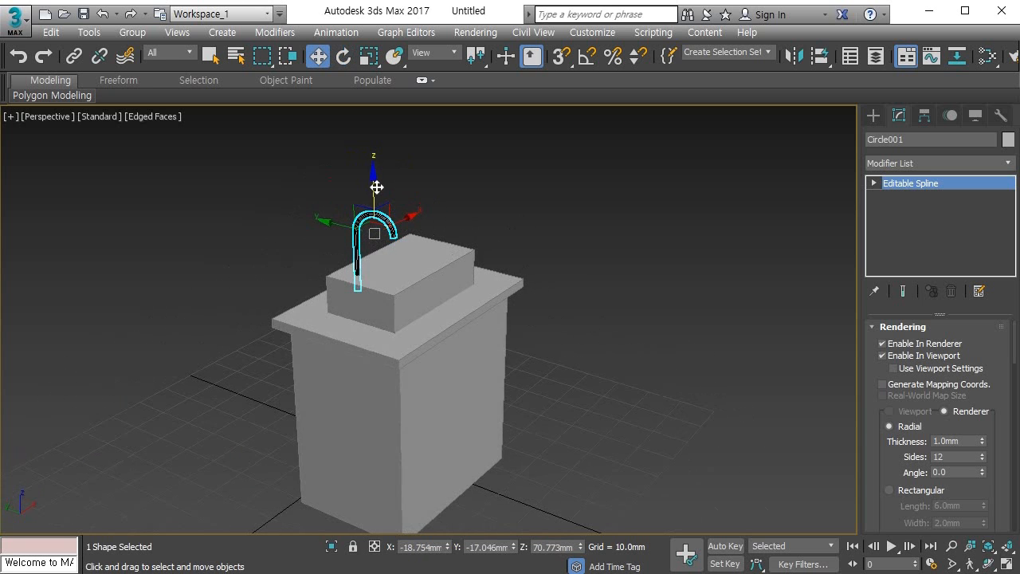
left_click_drag(378, 198, 378, 198)
middle_click_drag(391, 251, 382, 280, "alt")
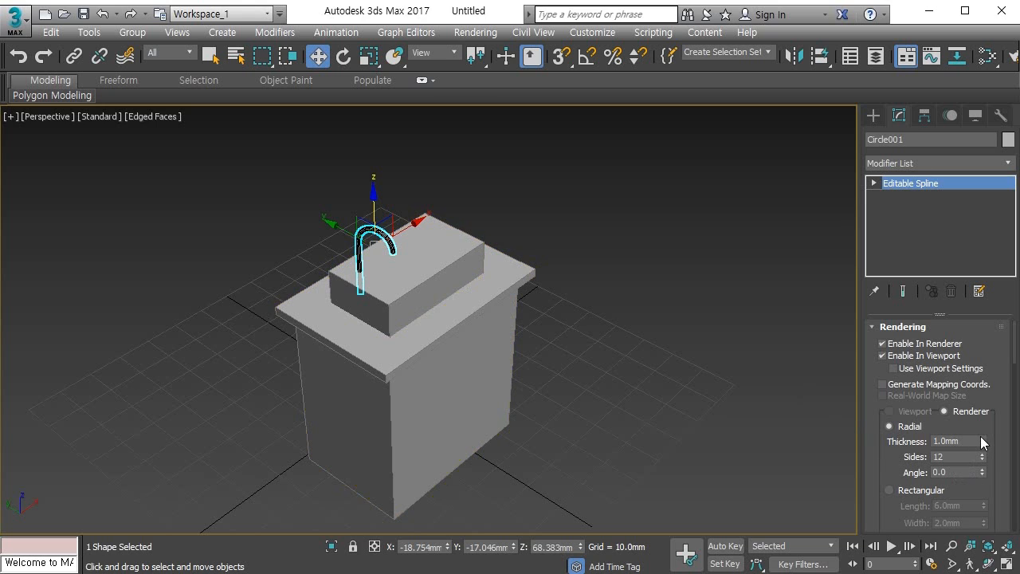
Step: Thicken the hook-shaped spline to a radial thickness of about 2.3 mm, reduce it slightly, and deselect the spline
left_click_drag(981, 442, 980, 336)
left_click(544, 222)
middle_click_drag(458, 231, 364, 364, "alt")
left_click(355, 354)
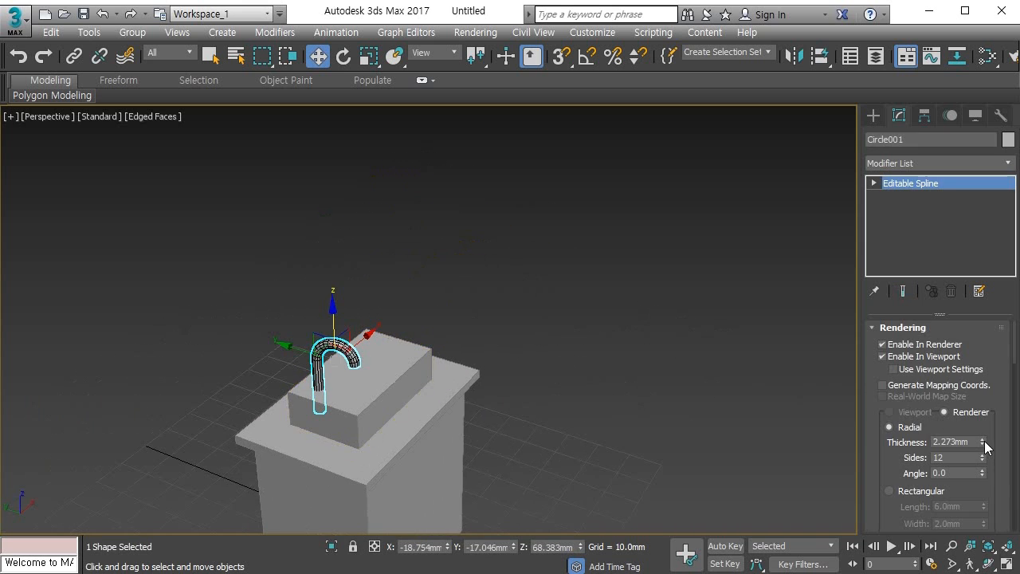
left_click_drag(982, 445, 981, 464)
left_click(540, 400)
middle_click_drag(541, 395, 562, 311, "alt")
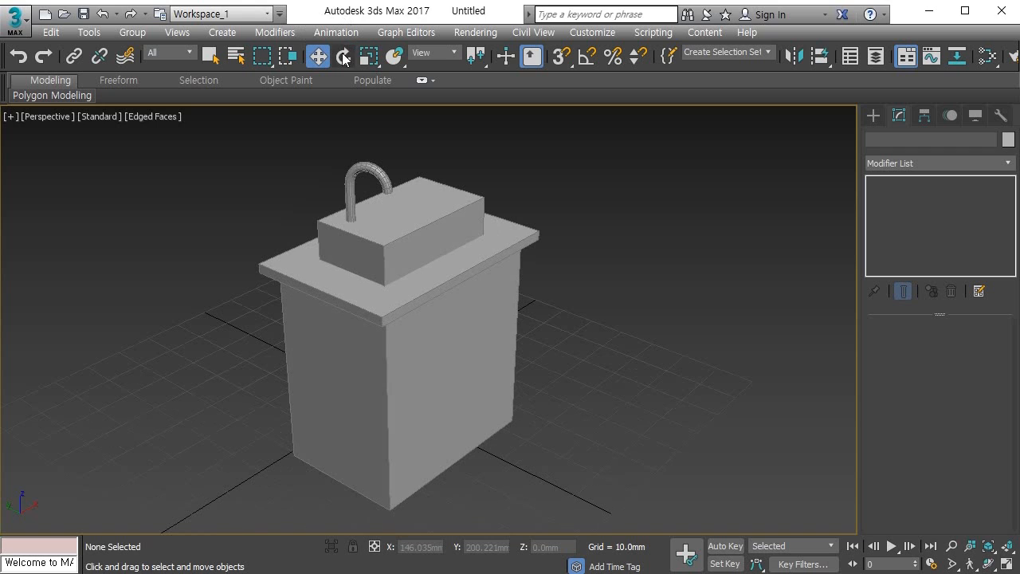
Step: Create a standard primitive sphere with a radius of about 9.8 mm beside the base of the rimmed box
left_click(873, 116)
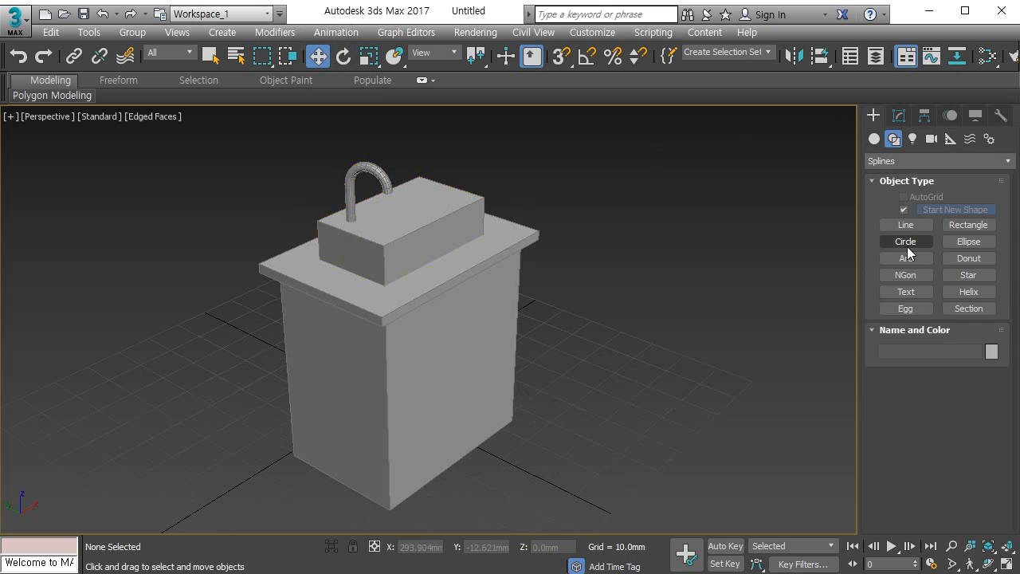
left_click(873, 139)
left_click(905, 231)
left_click_drag(270, 491, 309, 480)
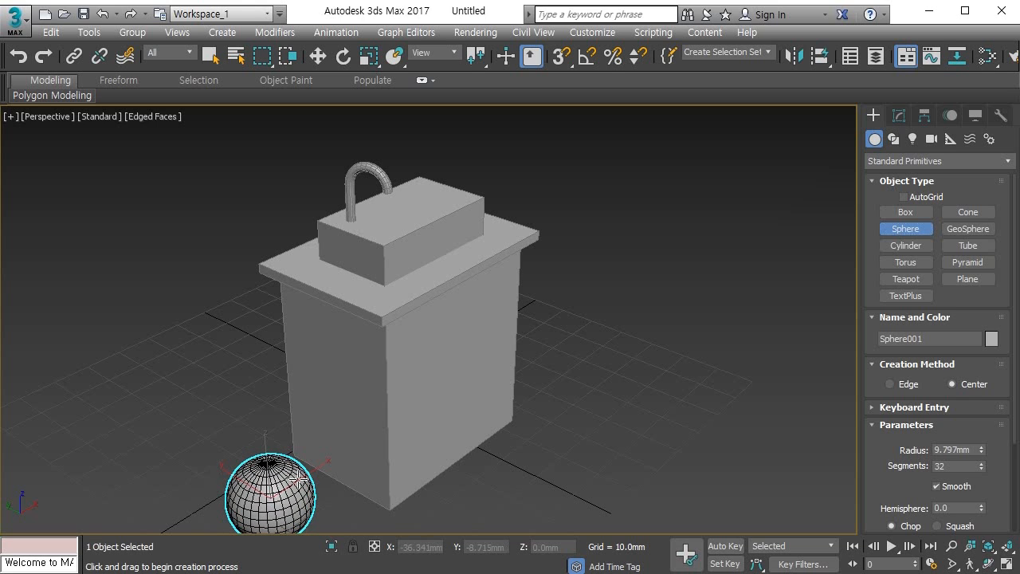
Step: Quick-align the sphere to the small box on top of the cabinet and raise it to Z about 62.1 mm
key("shift+a")
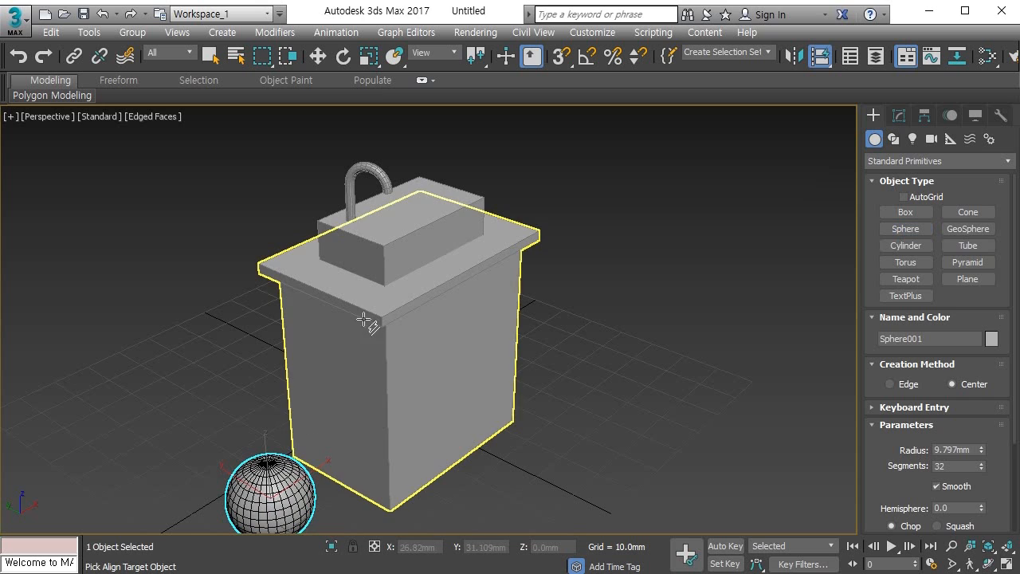
left_click(433, 216)
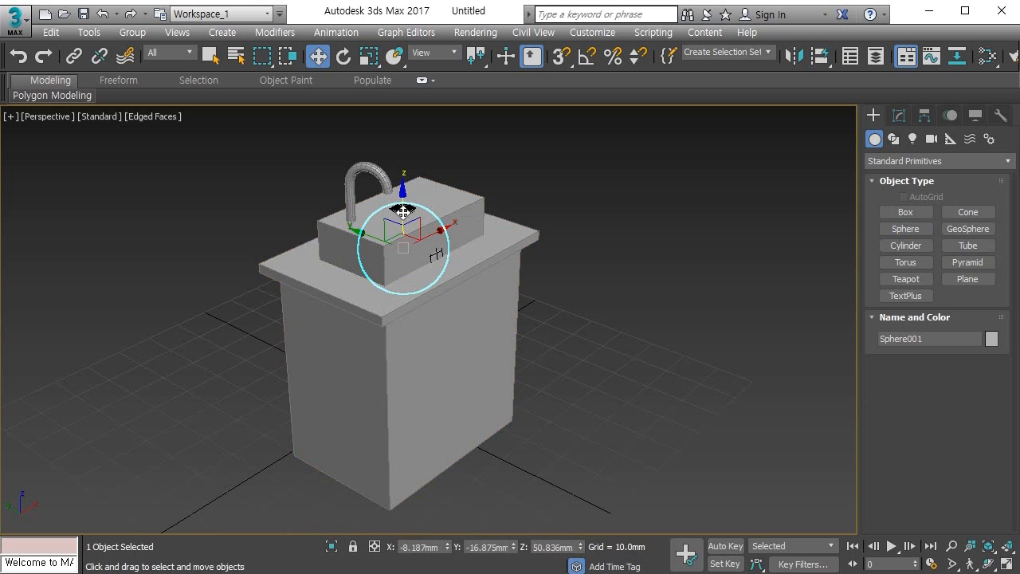
left_click_drag(403, 209, 417, 160)
Step: Scale the sphere uniformly to about 72%, stretch it along X to about 104%, and deselect it
middle_click_drag(417, 159, 466, 171, "alt")
scroll(419, 218, "up", 2)
key("e")
key("r")
left_click_drag(417, 200, 405, 232)
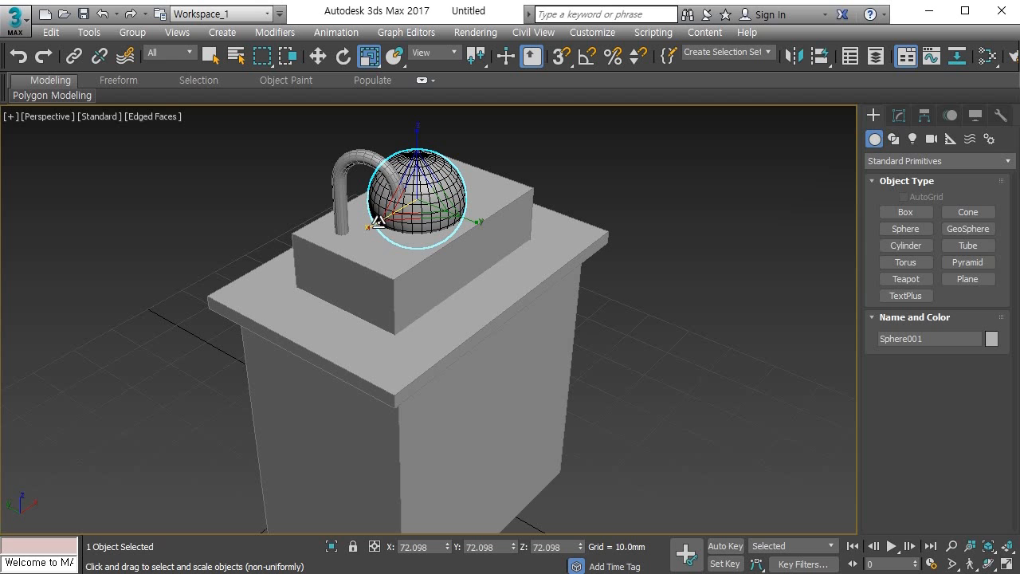
left_click_drag(378, 221, 361, 243)
mouse_move(403, 258)
middle_mouse_down("alt")
mouse_move(337, 204)
mouse_move(386, 257)
middle_mouse_up("alt")
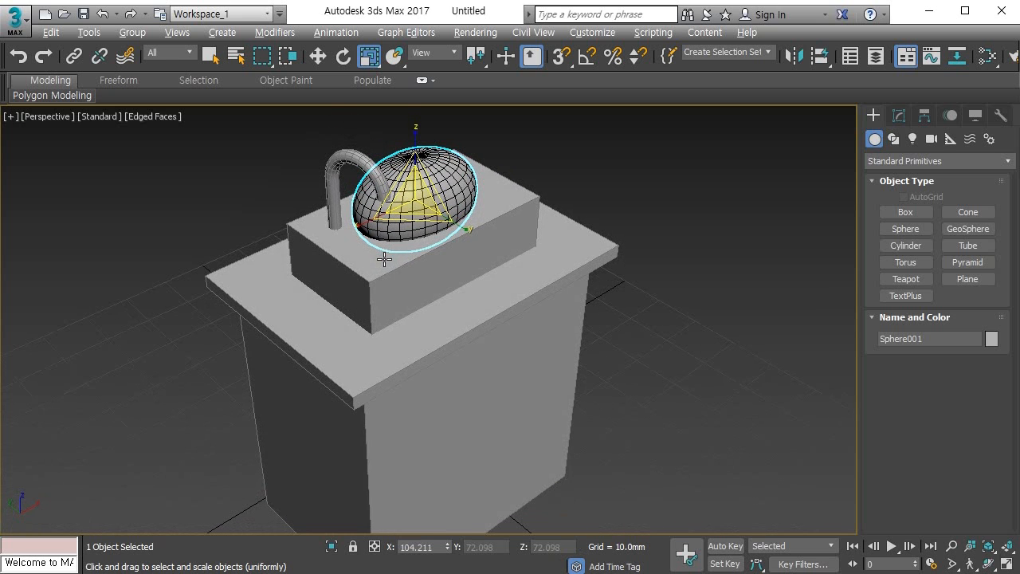
left_click(642, 248)
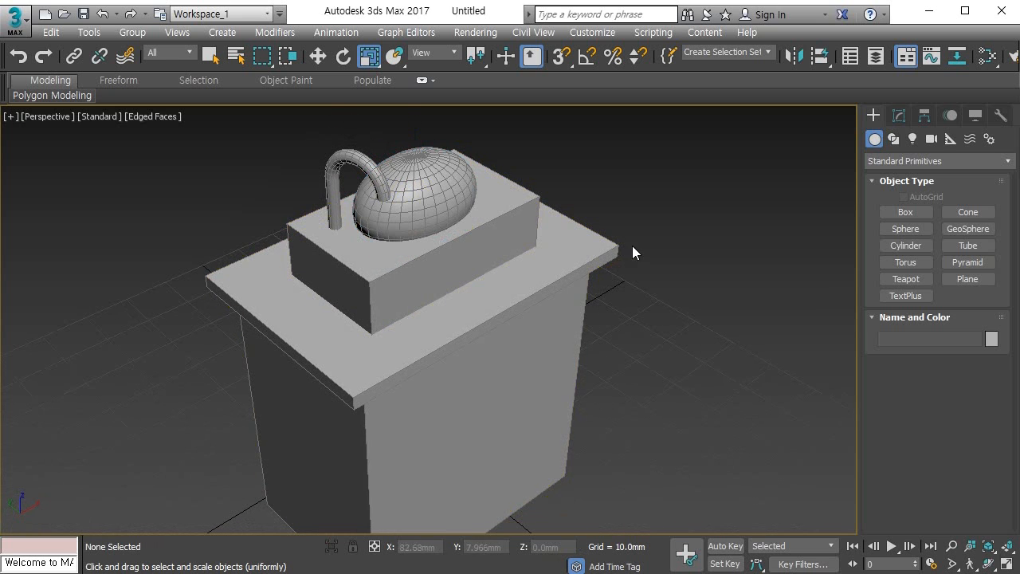
middle_click_drag(519, 234, 515, 246, "alt")
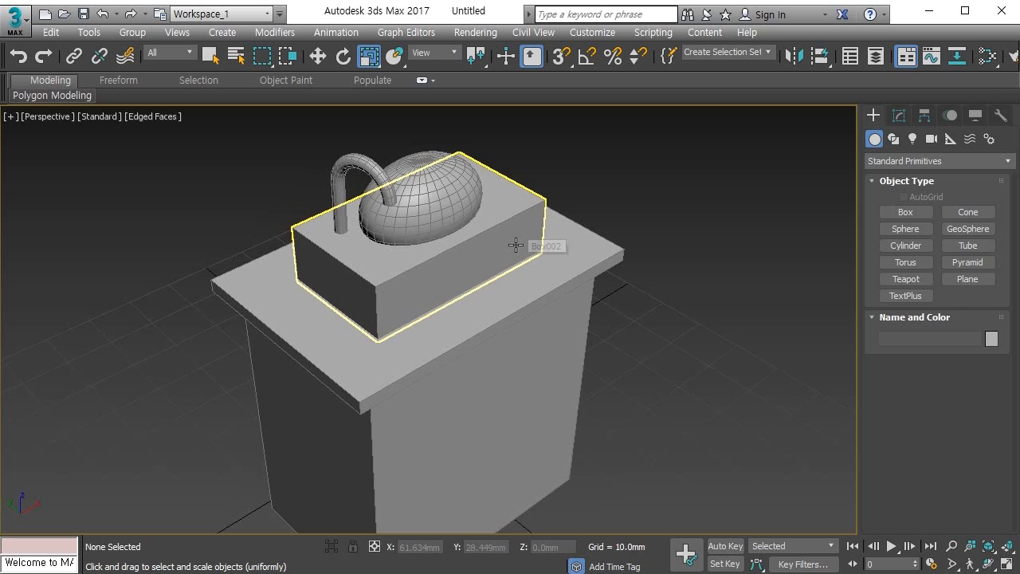
Step: Try subtracting the small box from the stretched sphere with ProBoolean, and undo the operation
left_click(459, 202)
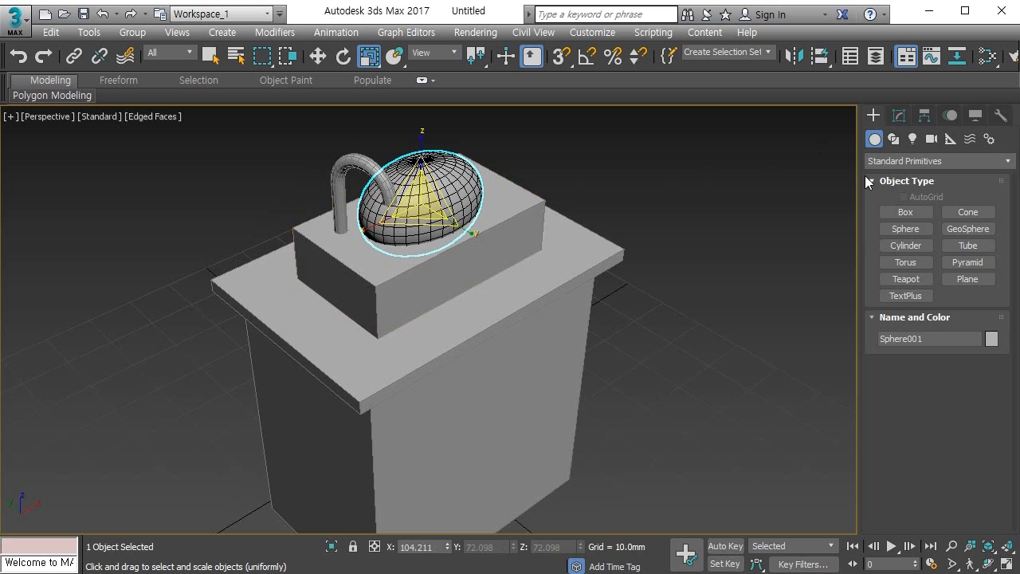
left_click(893, 162)
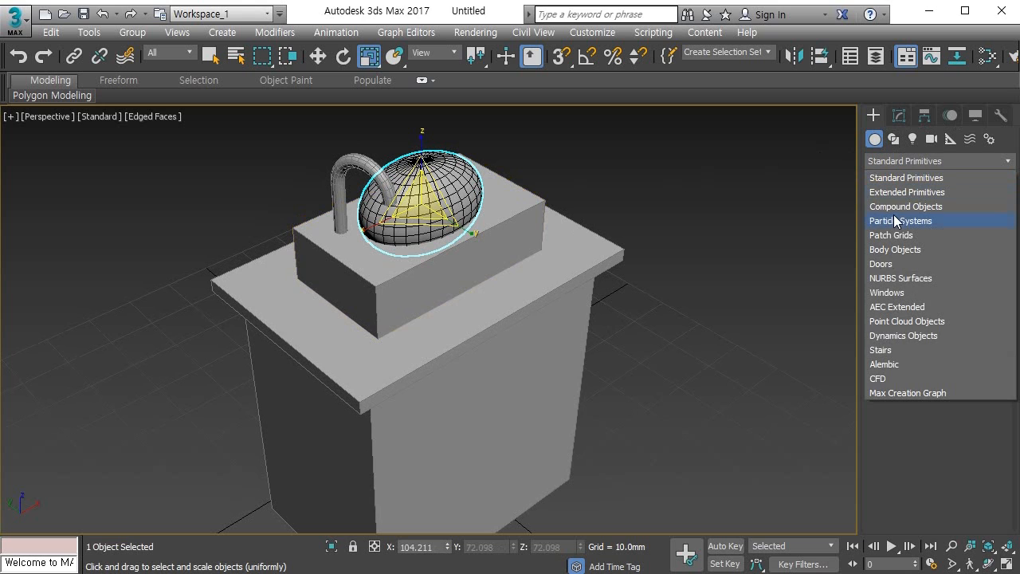
left_click(901, 206)
left_click(918, 295)
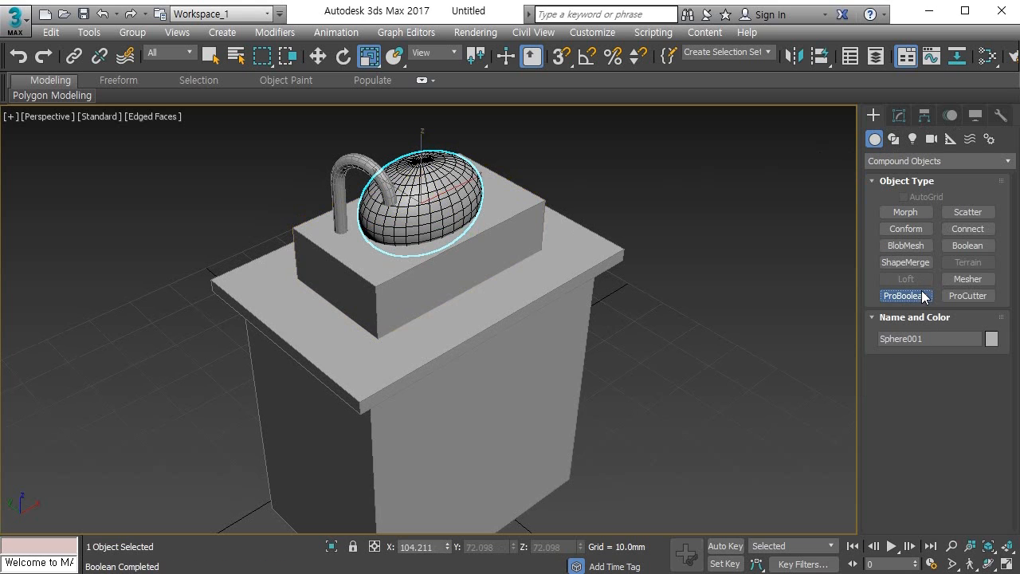
scroll(878, 410, "down", 3)
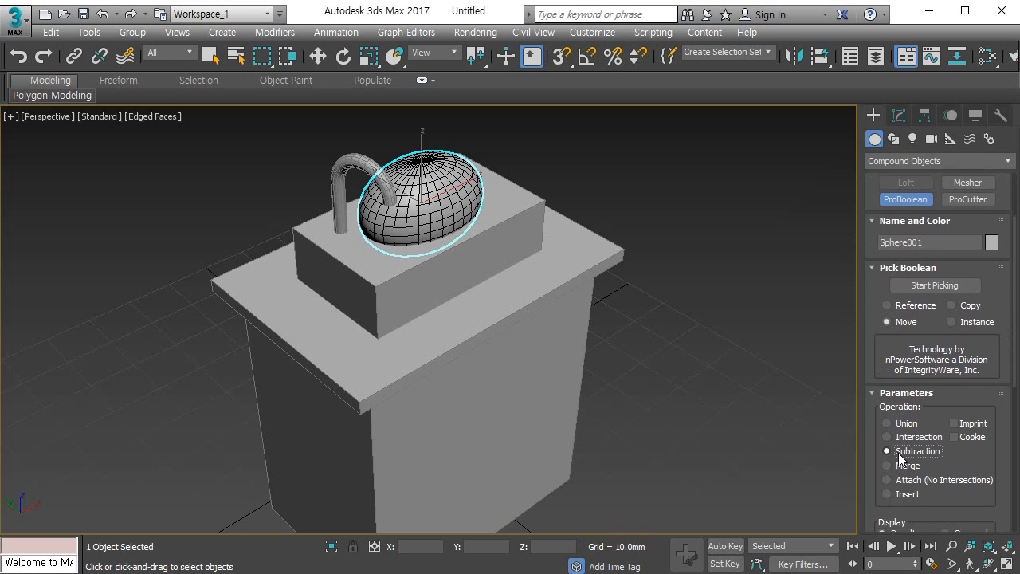
left_click(961, 284)
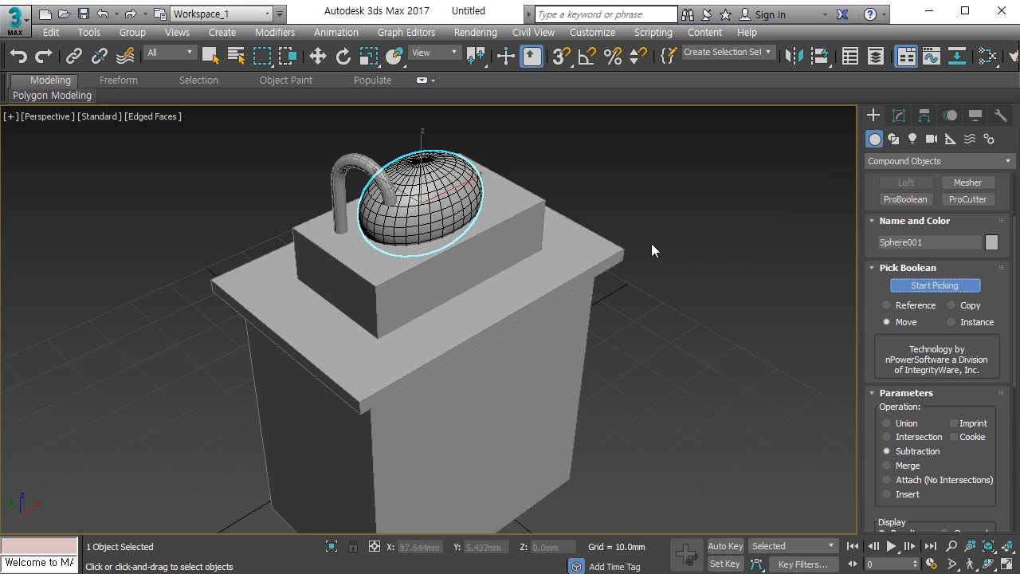
left_click(512, 209)
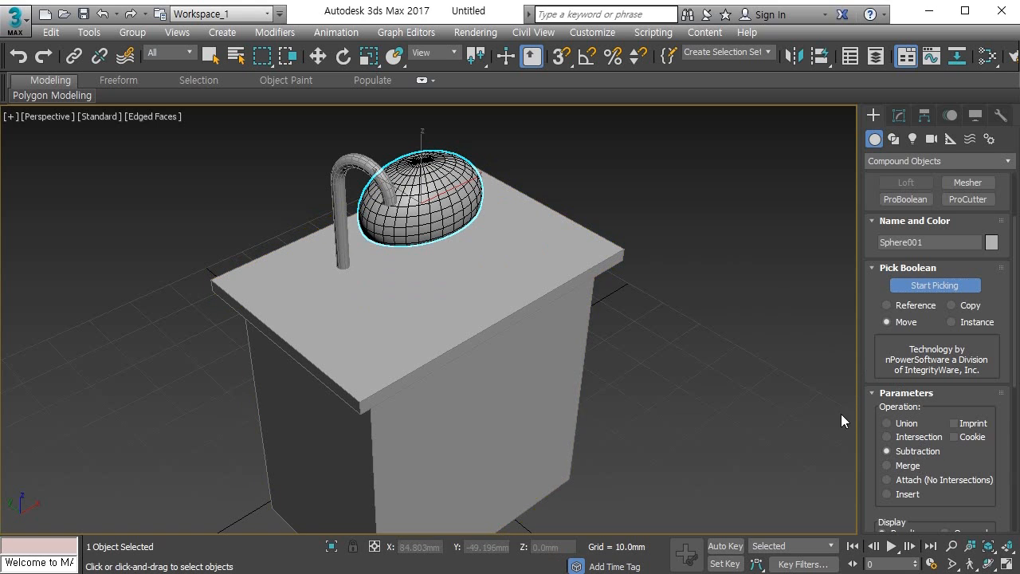
key("ctrl+z")
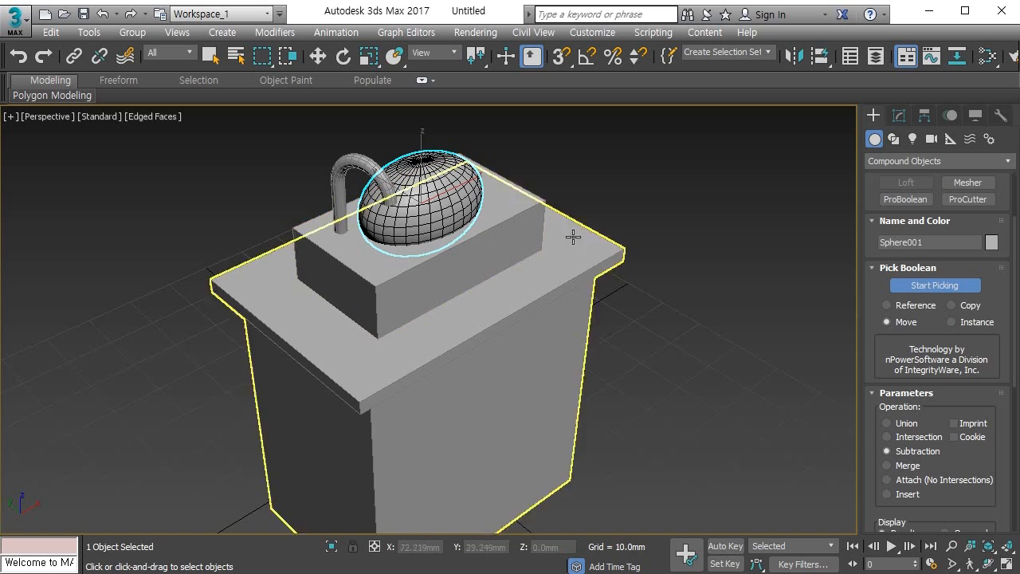
key("w")
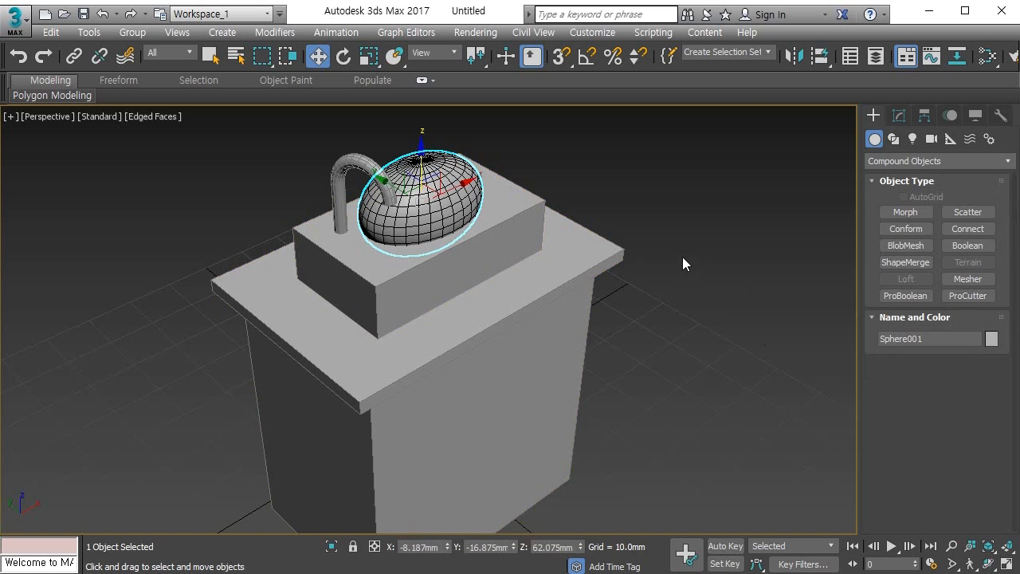
Step: Subtract the stretched sphere from the small box with ProBoolean to hollow out the basin
left_click(512, 215)
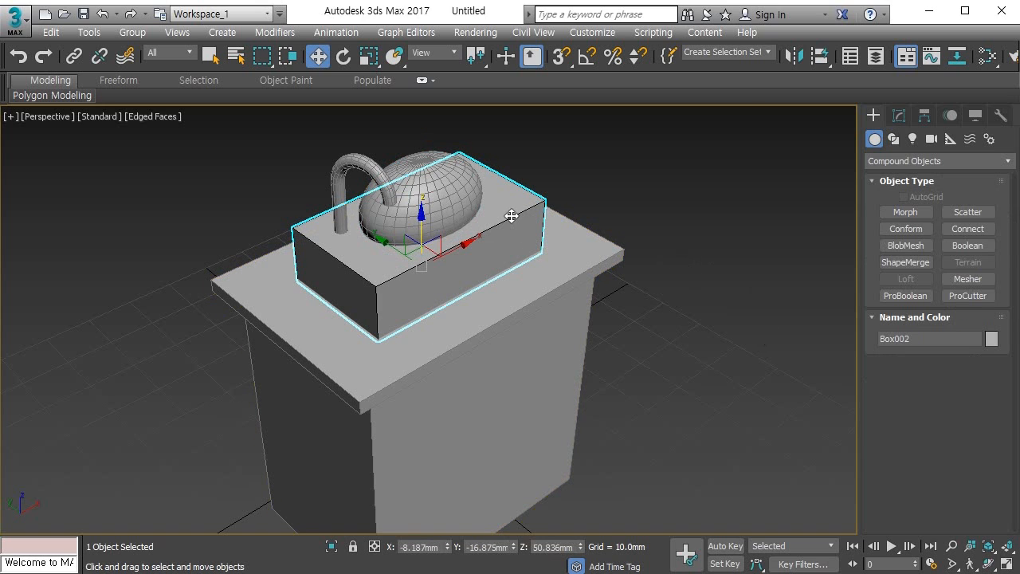
left_click(908, 294)
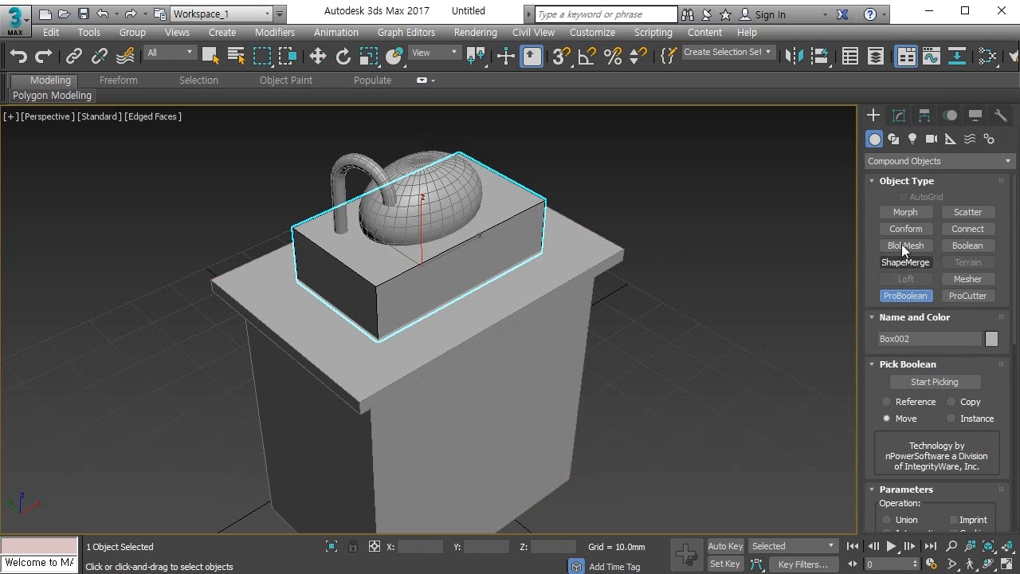
left_click(955, 381)
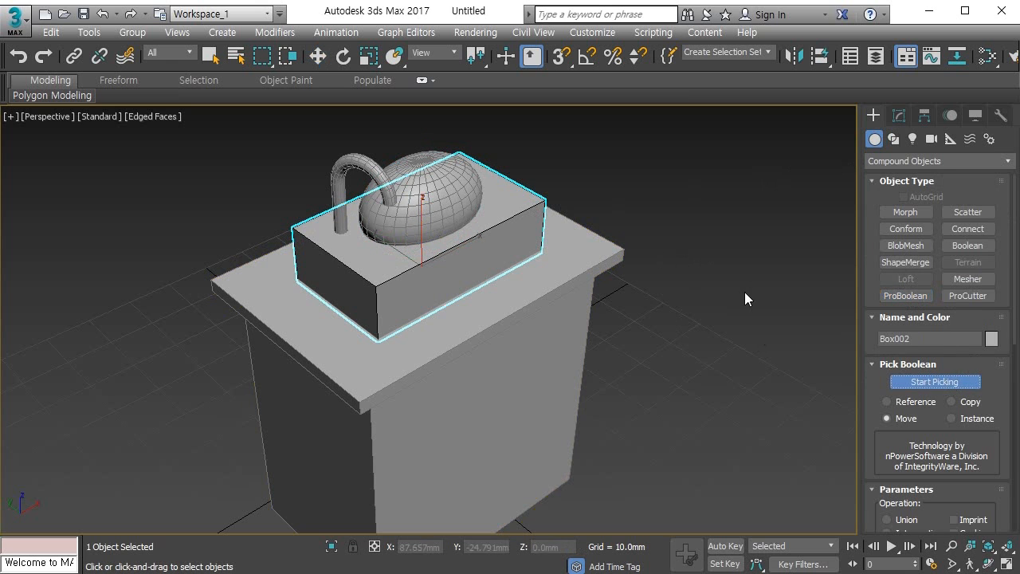
middle_click_drag(530, 199, 460, 196, "alt")
left_click(438, 186)
left_click_drag(866, 418, 876, 238)
Step: Examine the carved basin's rim, marking red lines outward from its edge vertices across the box's top face, and clear the marks
middle_click_drag(605, 255, 517, 237, "alt")
scroll(510, 305, "down", 2)
middle_click_drag(514, 307, 524, 279, "alt")
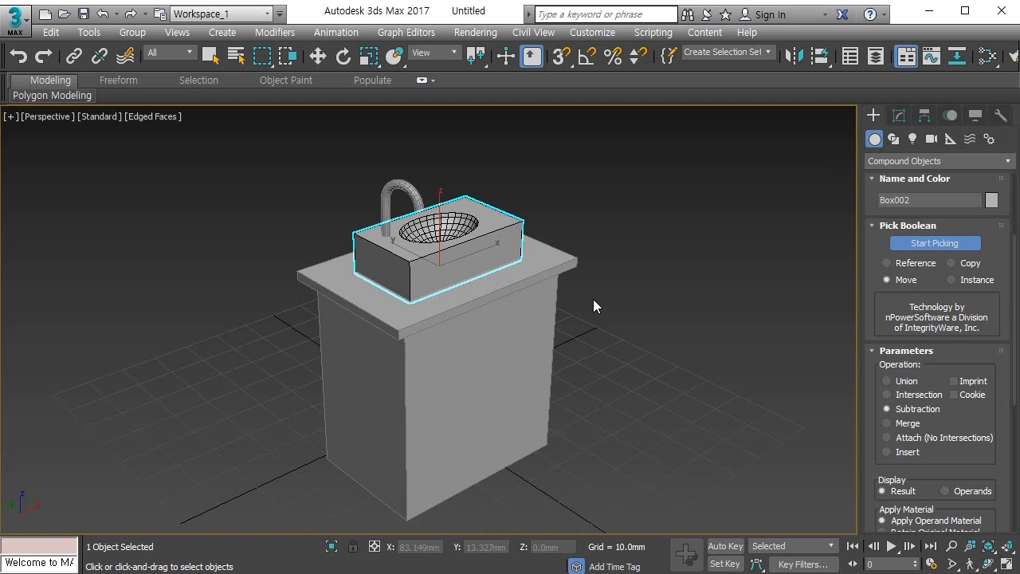
middle_click_drag(520, 259, 515, 284, "alt")
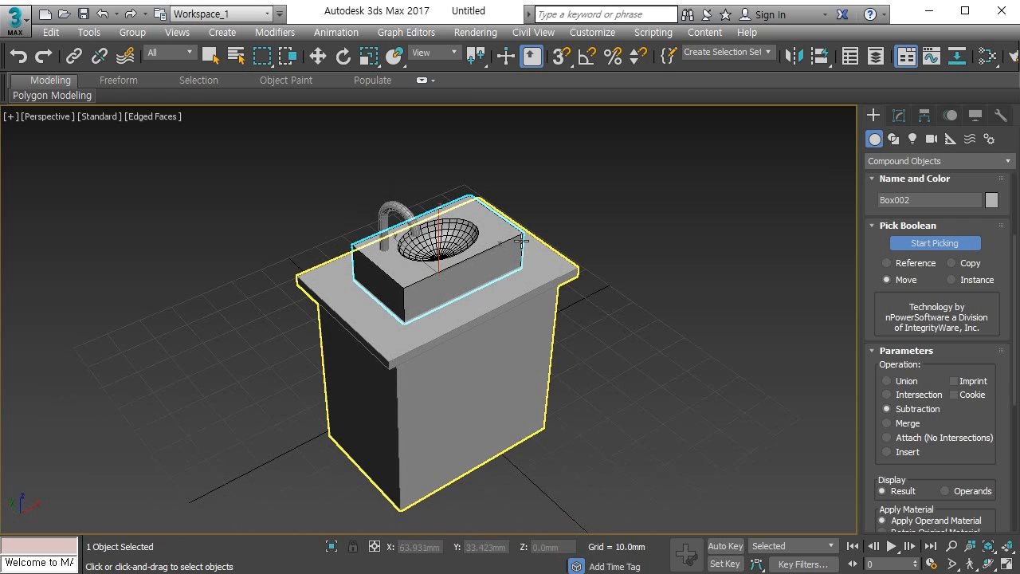
scroll(522, 239, "up", 5)
middle_click_drag(408, 249, 424, 279)
scroll(424, 280, "up", 6)
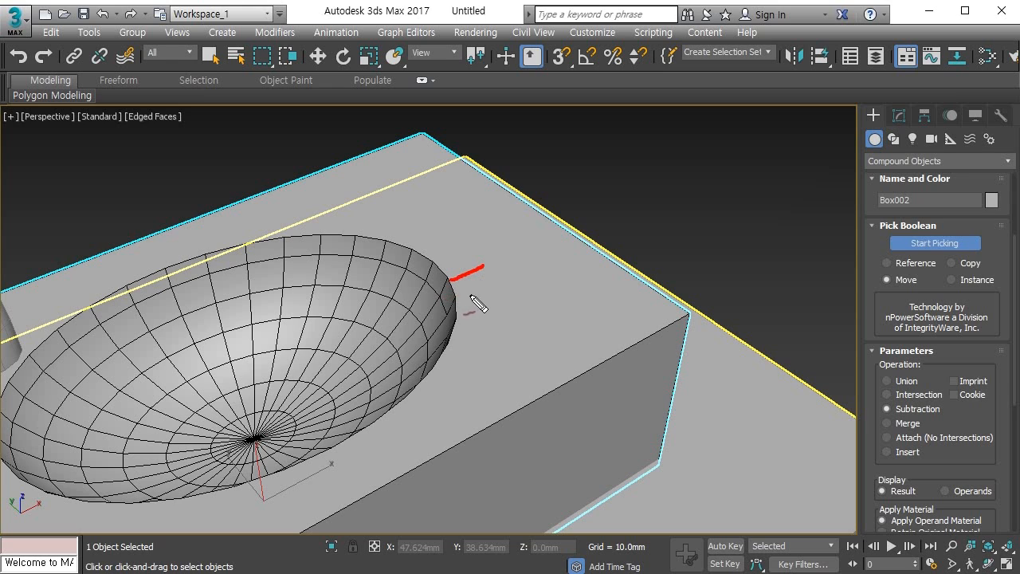
left_click_drag(453, 300, 644, 274)
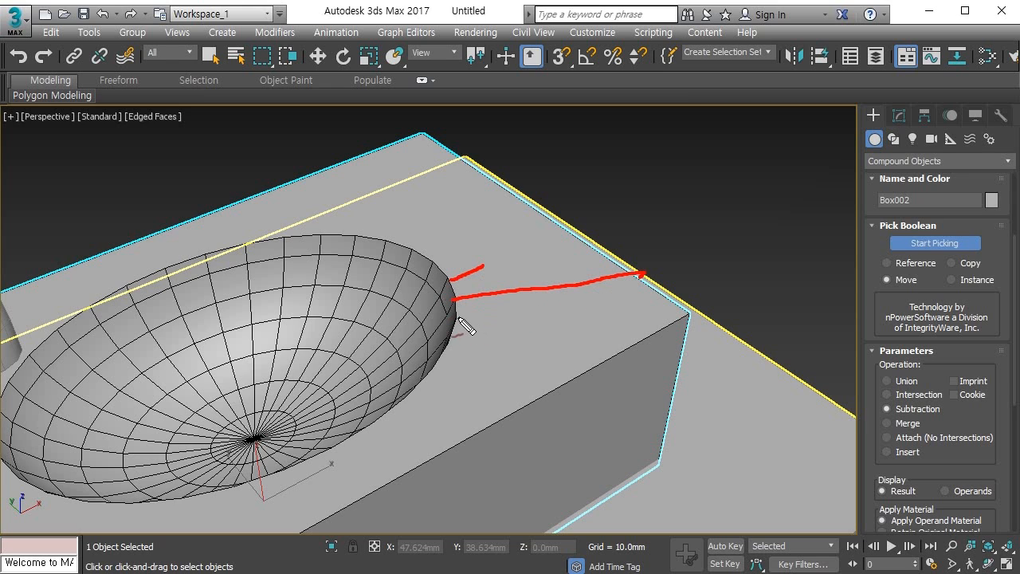
left_click_drag(455, 319, 550, 330)
left_click_drag(457, 342, 514, 356)
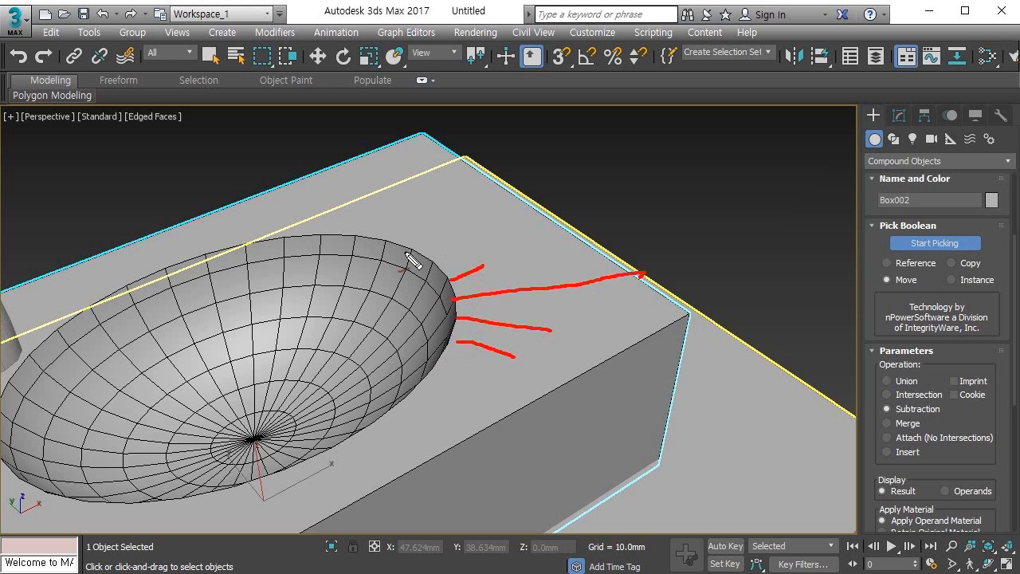
left_click_drag(413, 249, 427, 173)
left_click_drag(385, 247, 391, 185)
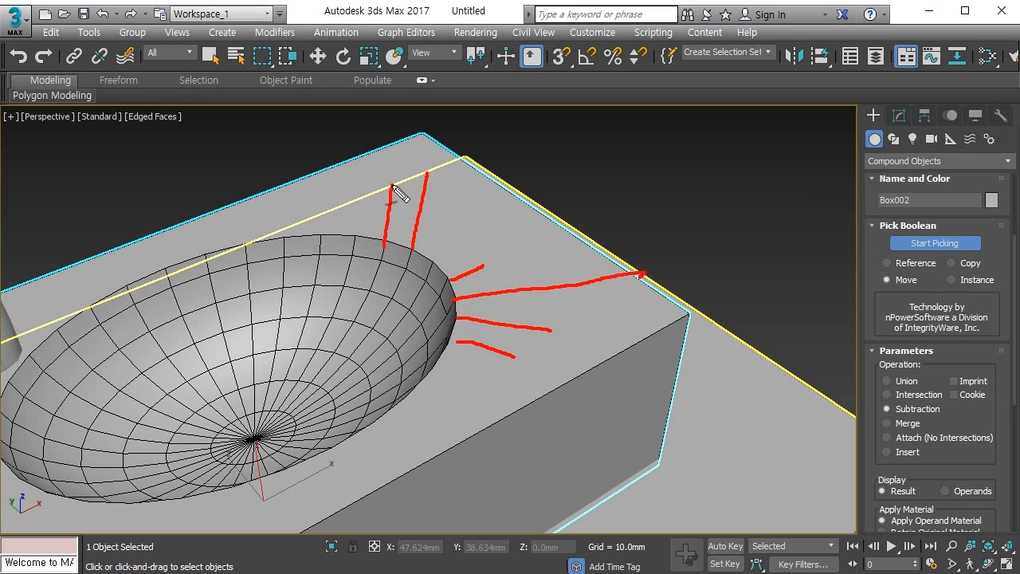
left_click_drag(356, 238, 367, 186)
left_click_drag(431, 256, 494, 194)
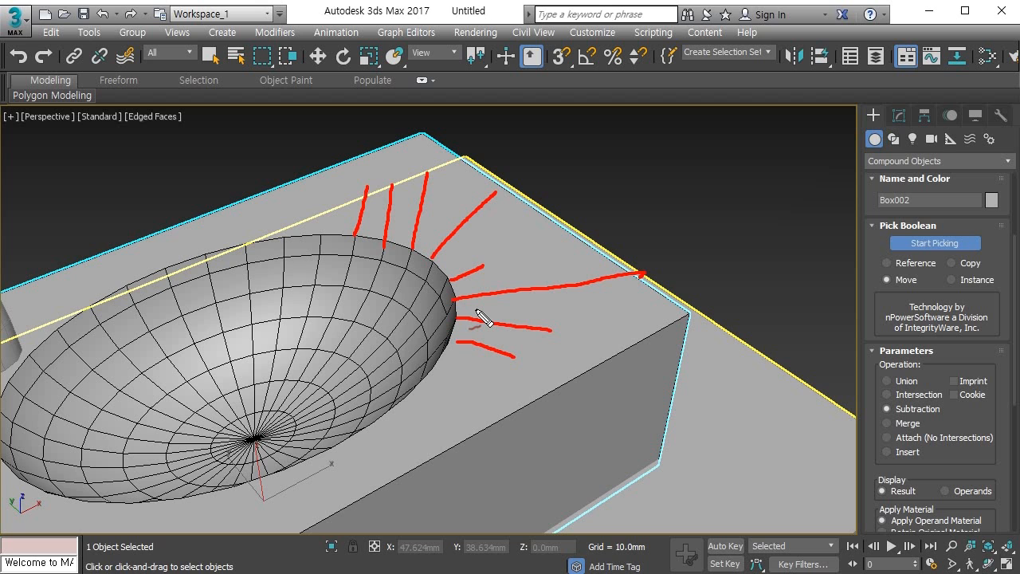
key("Escape")
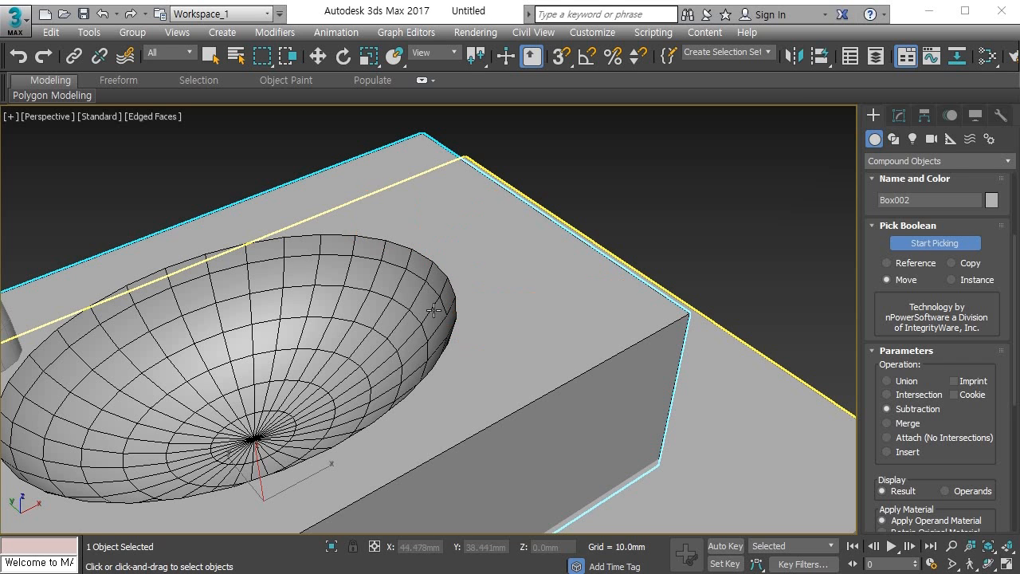
Step: Render the perspective view of the basin and faucet to check the surface, and close the rendered image
scroll(480, 248, "down", 10)
scroll(480, 249, "up", 8)
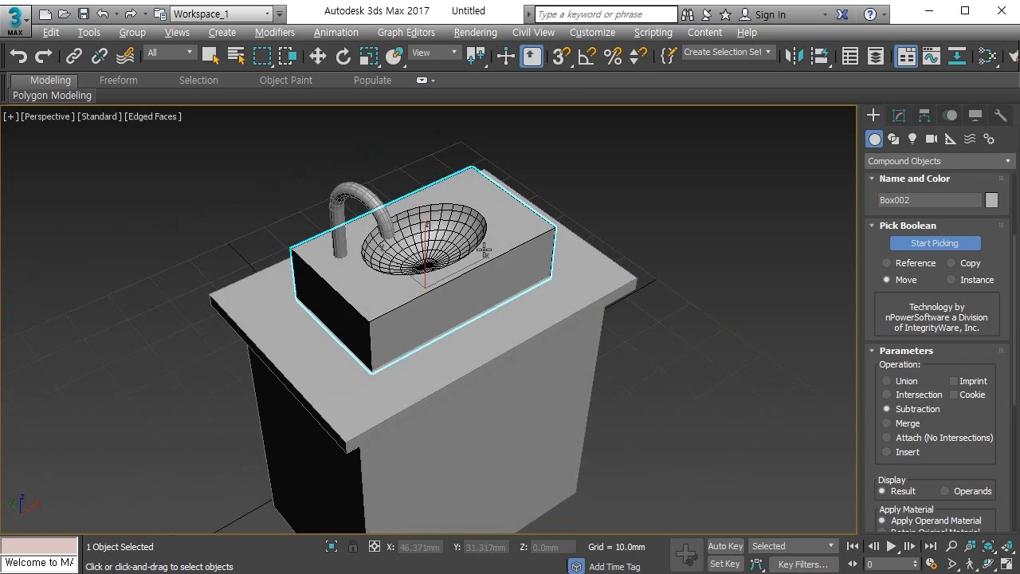
key("alt+w")
key("alt+w")
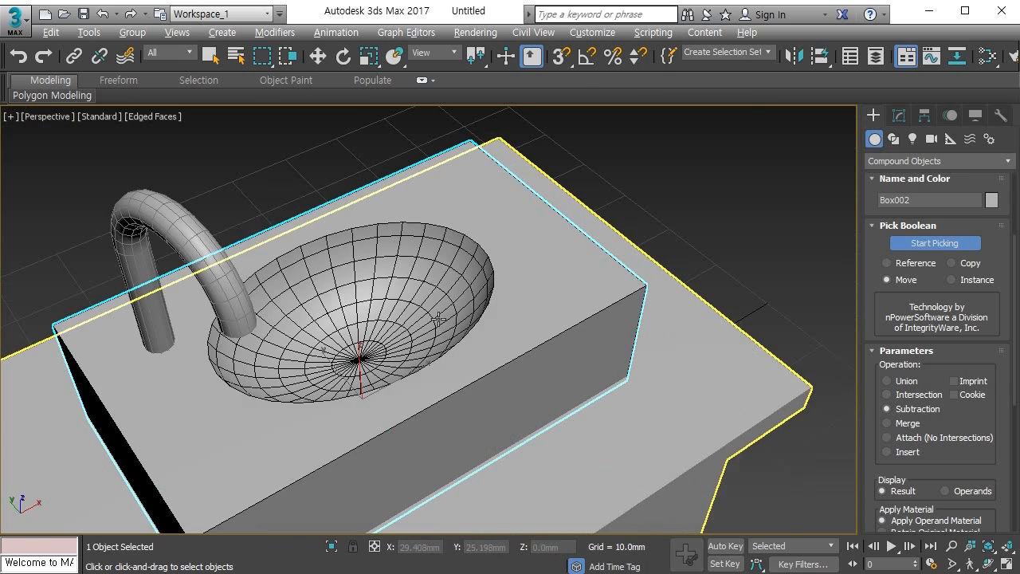
key("shift+q")
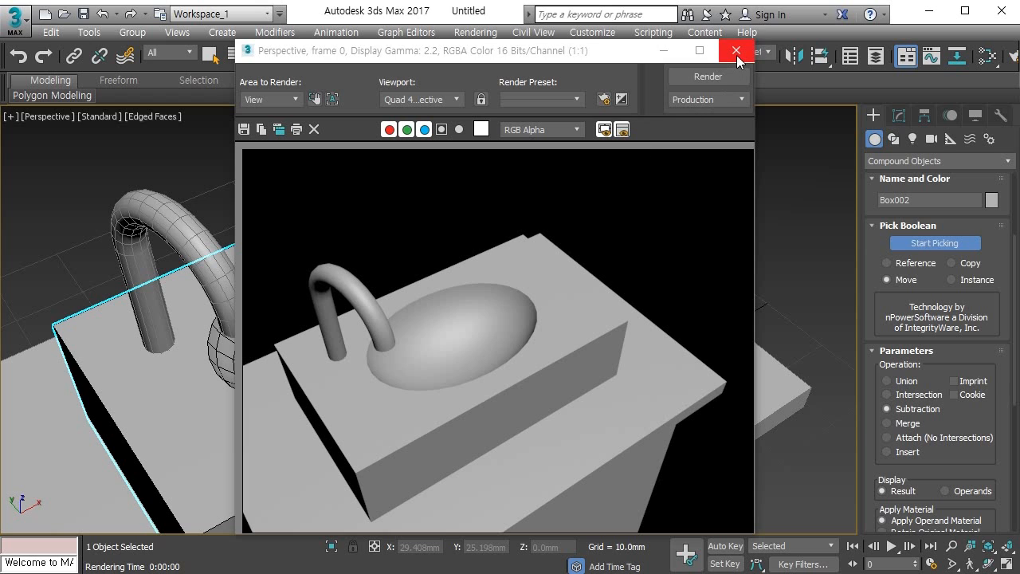
left_click(736, 51)
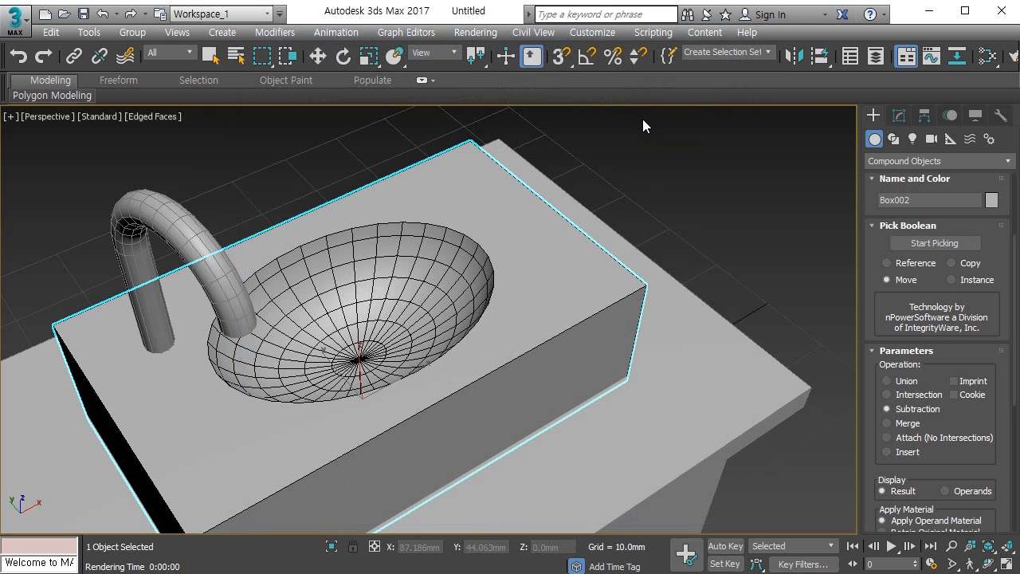